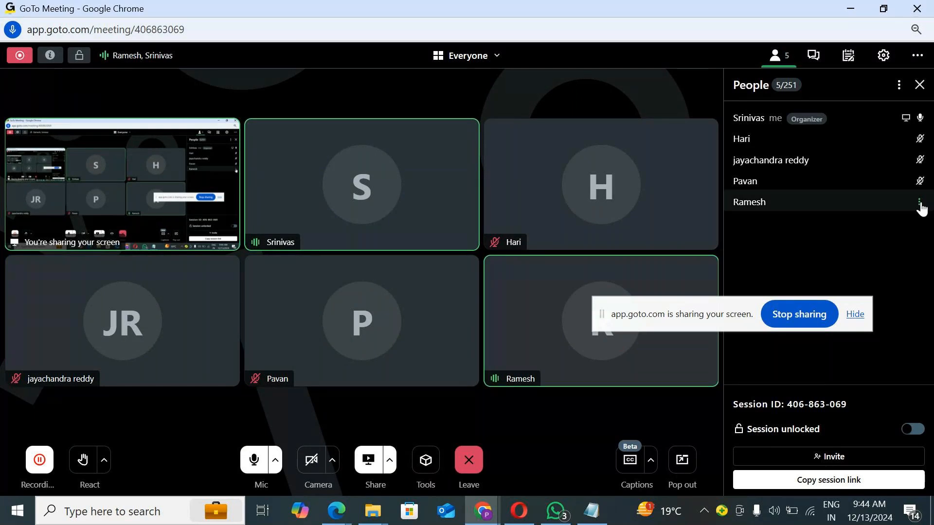
# Step: Mute a participant from the meeting's people list and minimize the meeting window
pyautogui.click(921, 208)
pyautogui.click(762, 246)
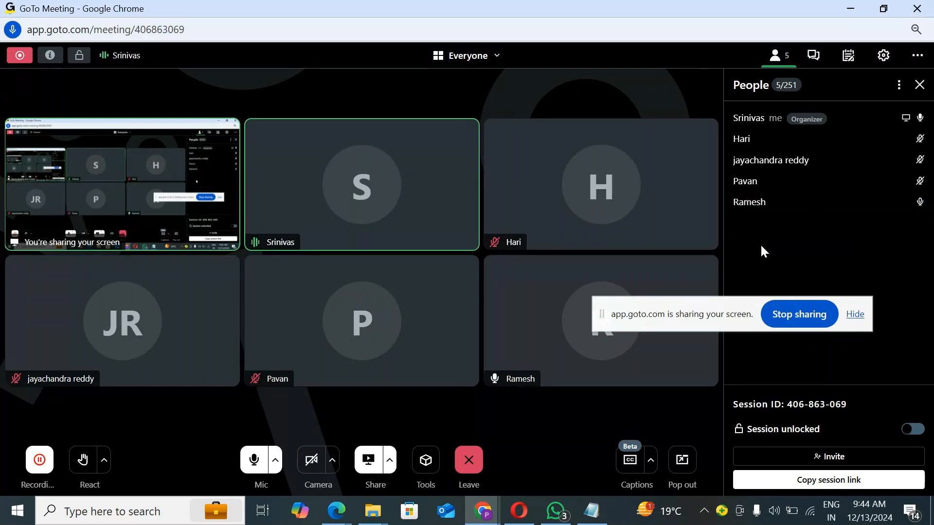
pyautogui.moveTo(663, 320); pyautogui.dragTo(697, 405)
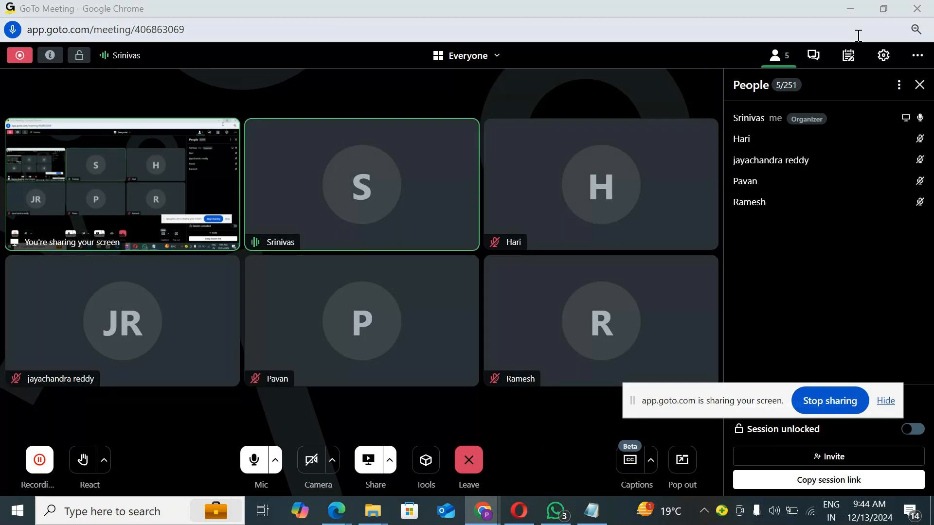
pyautogui.click(850, 8)
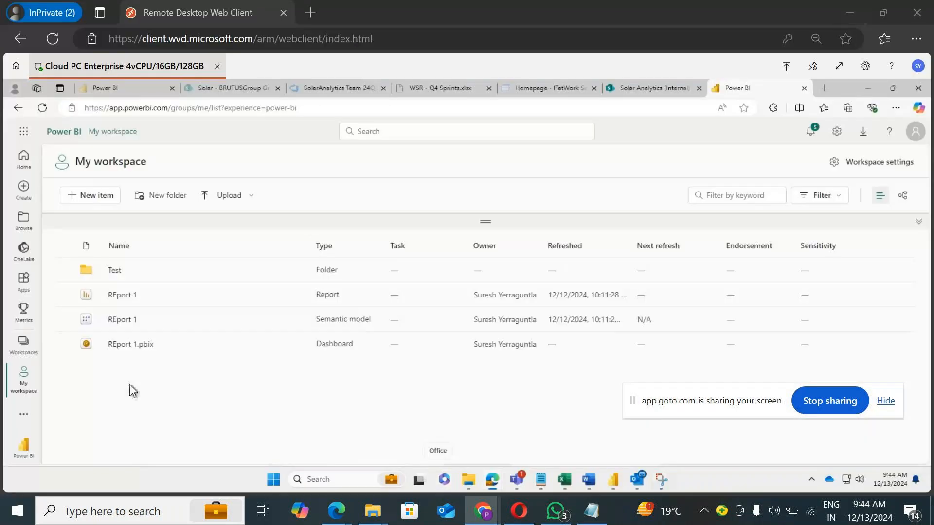
# Step: Open the REport 1 report and save a copy of it in My workspace named report 2
pyautogui.click(124, 295)
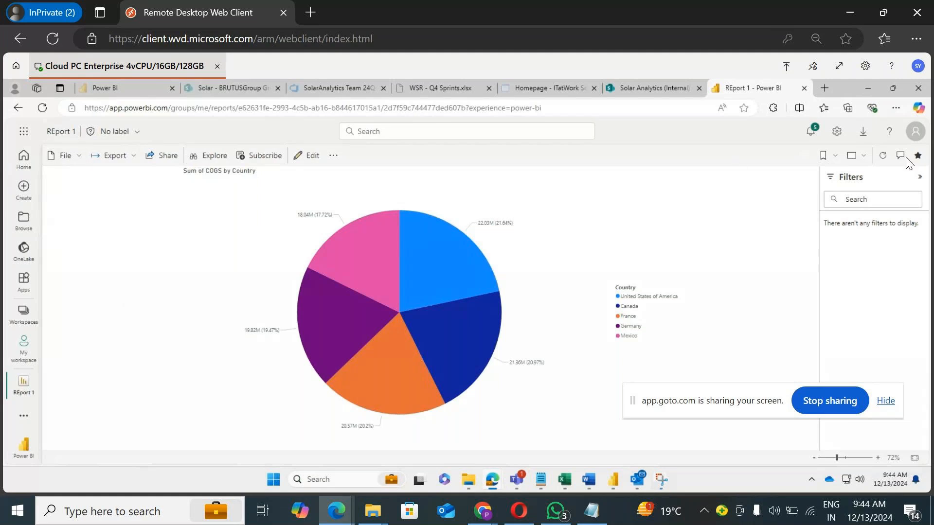
pyautogui.click(79, 157)
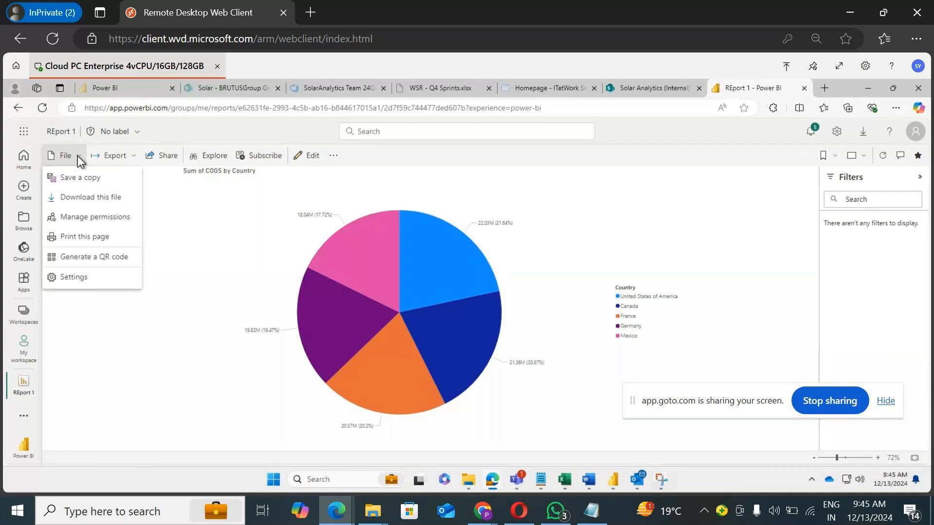
pyautogui.click(90, 179)
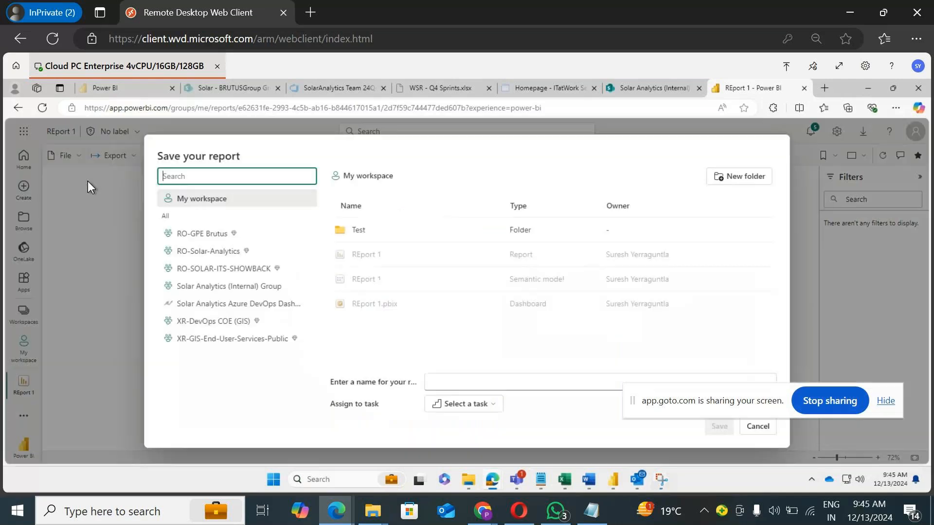
pyautogui.moveTo(686, 406); pyautogui.dragTo(660, 520)
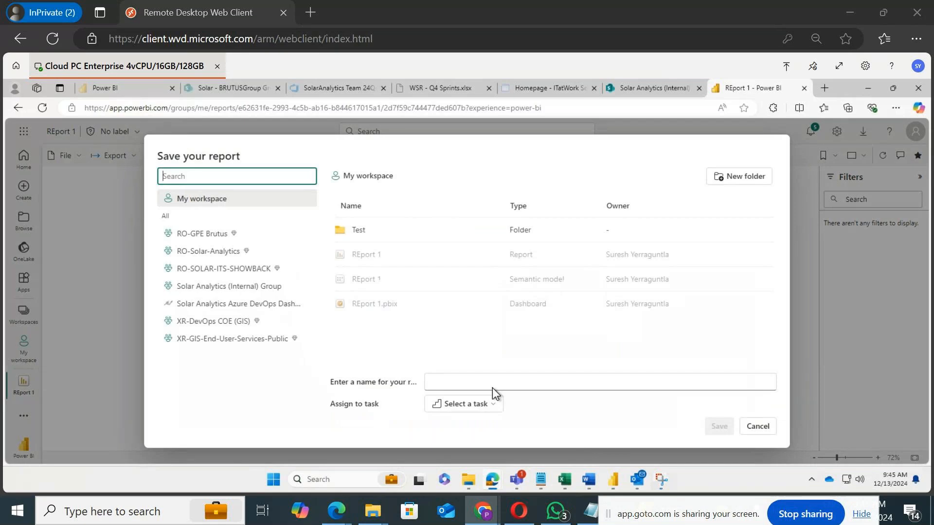
pyautogui.click(481, 382)
pyautogui.write('repo')
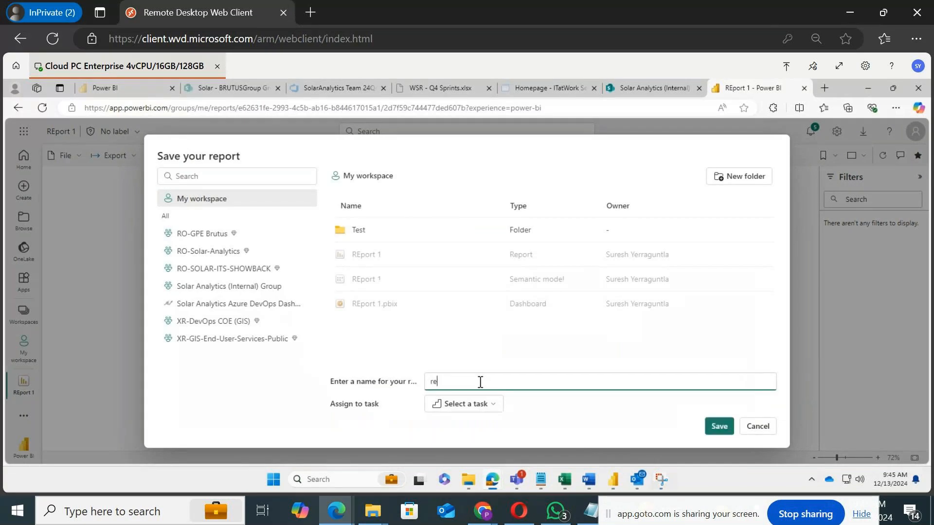
pyautogui.write('rt 2')
pyautogui.click(714, 428)
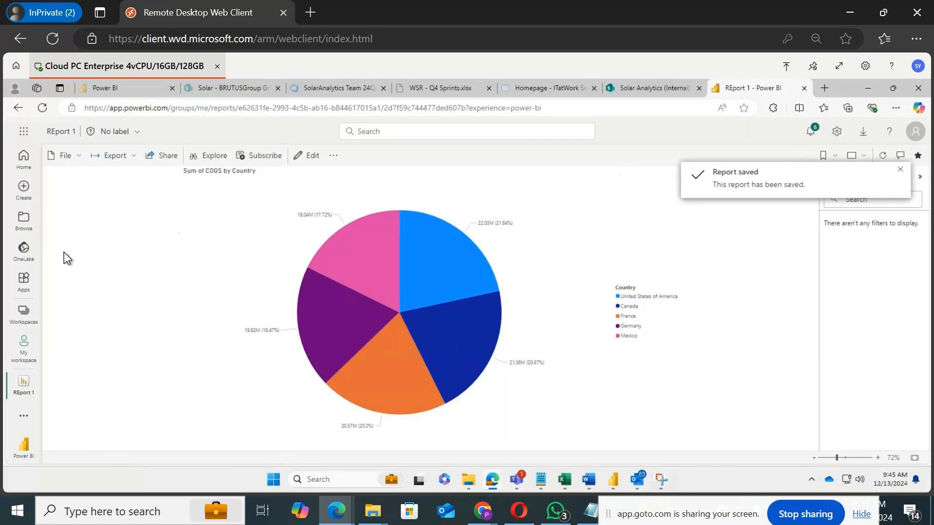
# Step: Return to My workspace and reopen the REport 1 report
pyautogui.click(33, 354)
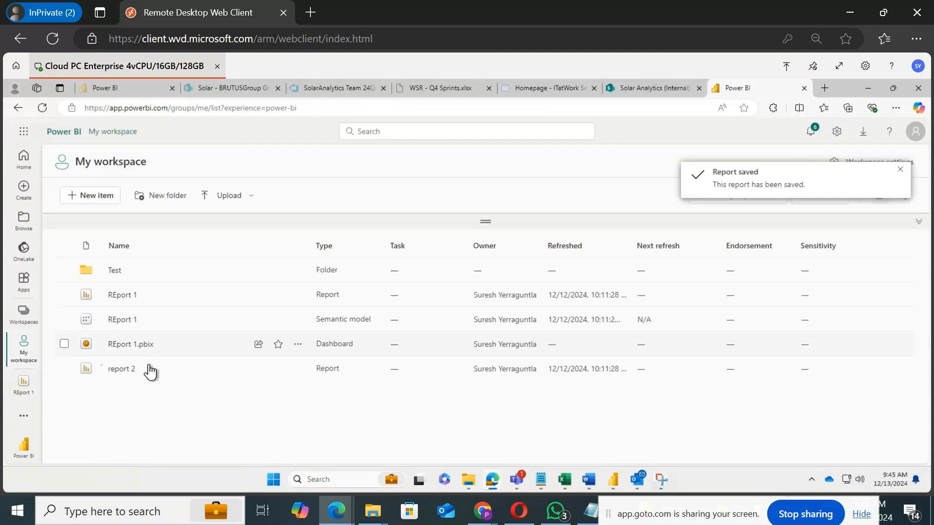
pyautogui.click(127, 295)
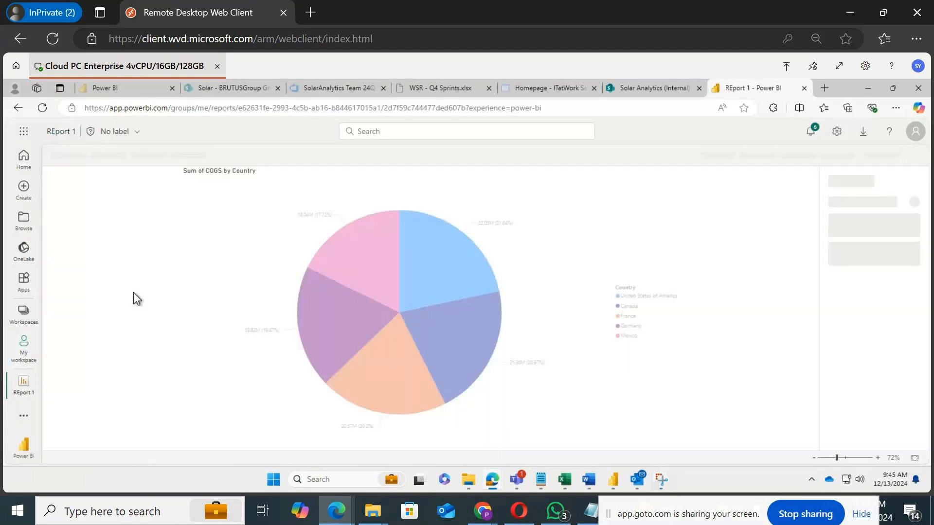
pyautogui.click(80, 155)
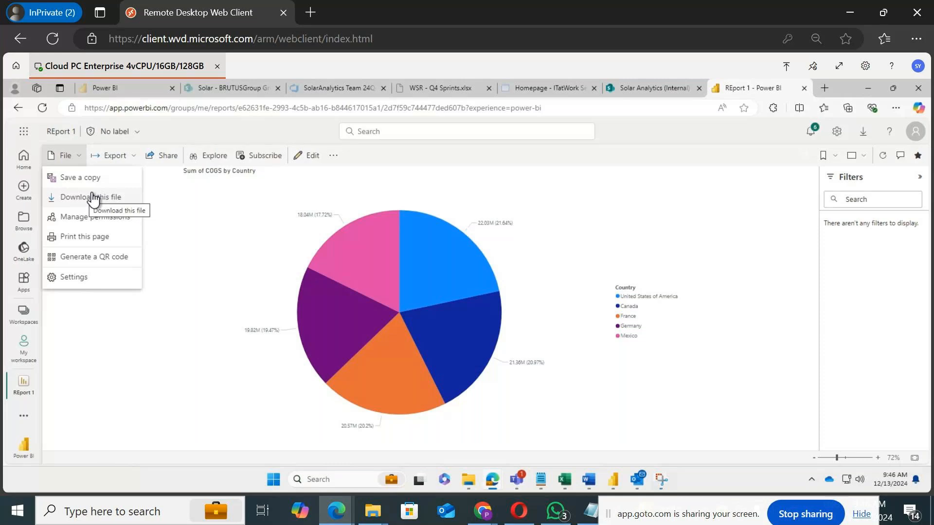
pyautogui.click(251, 199)
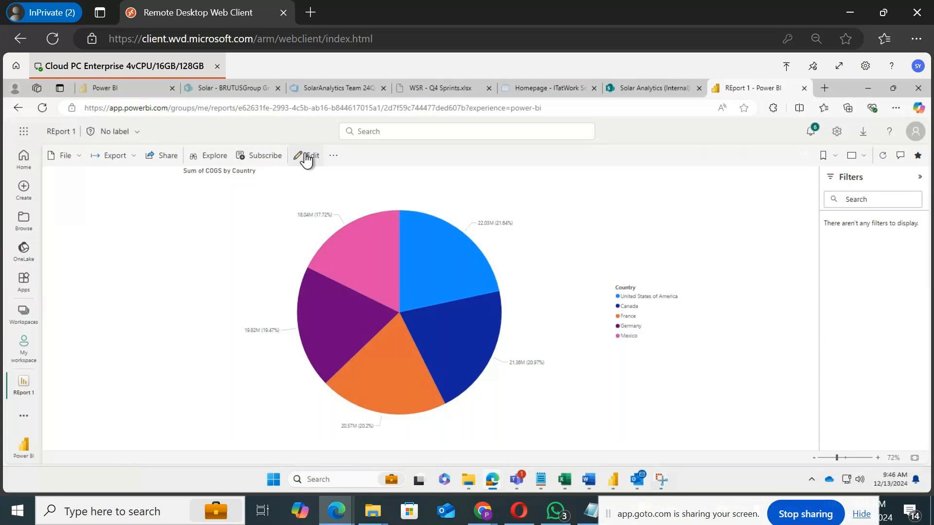
# Step: Switch the report to edit mode and change the pie chart into a clustered column chart
pyautogui.click(307, 156)
pyautogui.click(329, 192)
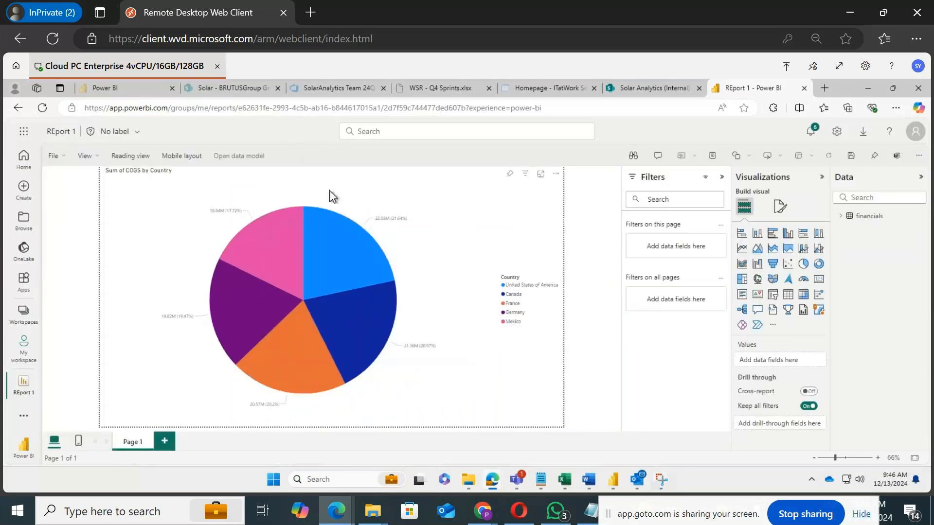
pyautogui.click(789, 234)
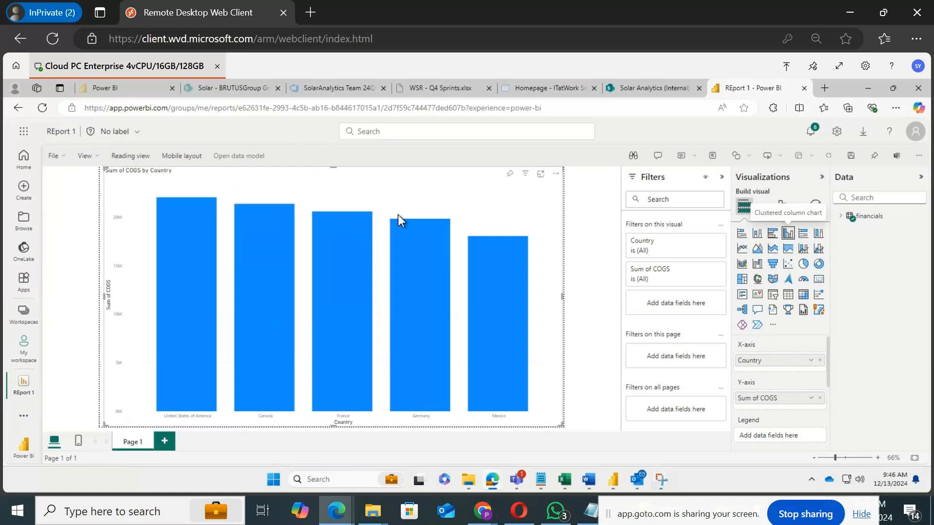
# Step: Turn on data labels for the column chart, save the report, and return to reading view
pyautogui.click(781, 206)
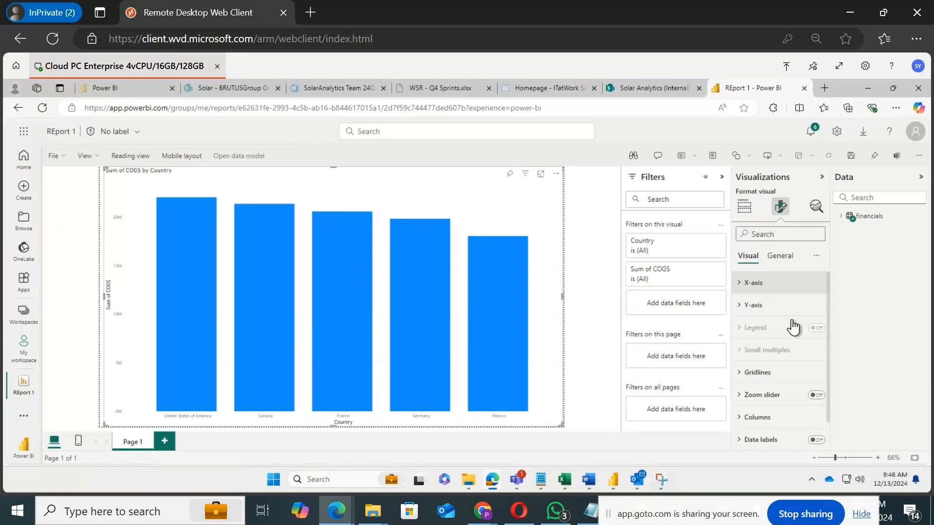
pyautogui.click(817, 438)
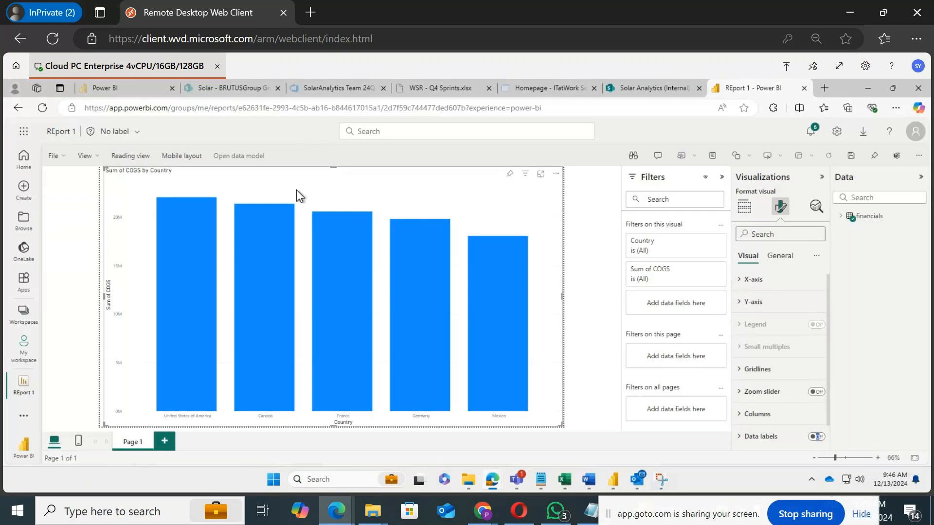
pyautogui.click(817, 437)
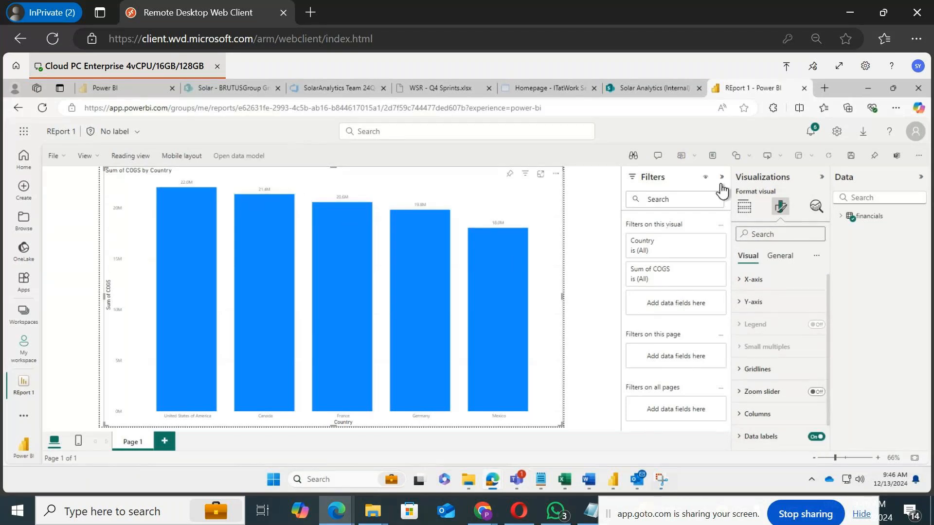
pyautogui.click(852, 156)
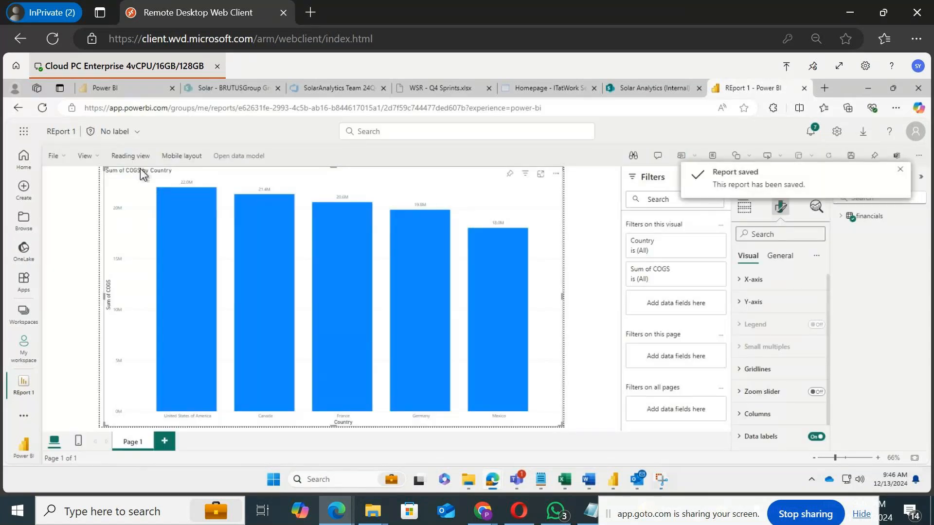
pyautogui.click(130, 156)
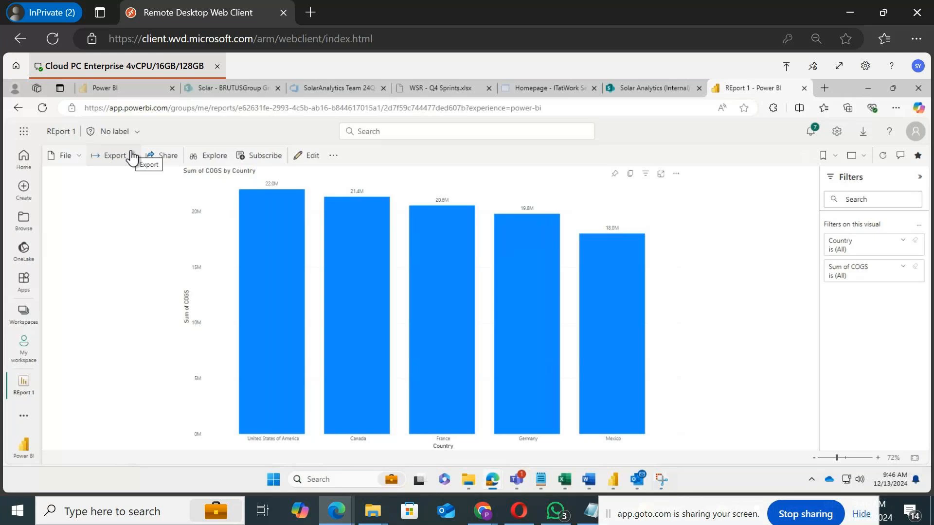
# Step: Try printing the page with a Landscape layout, then cancel the print dialog
pyautogui.click(71, 159)
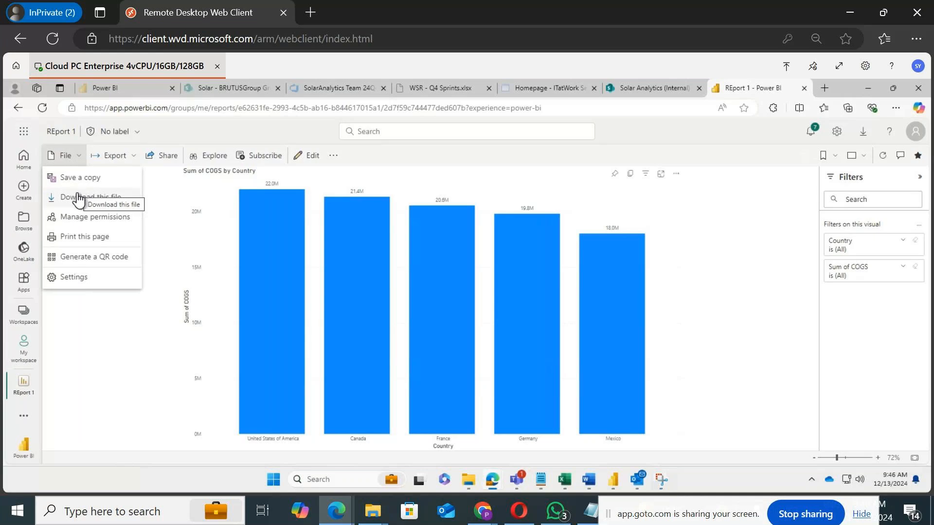
pyautogui.click(84, 237)
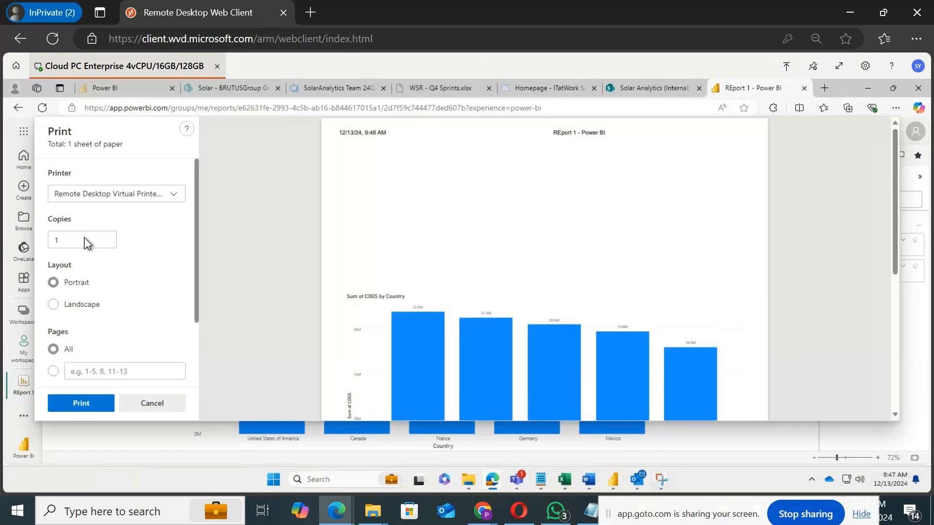
pyautogui.scroll(-5, 614, 191)
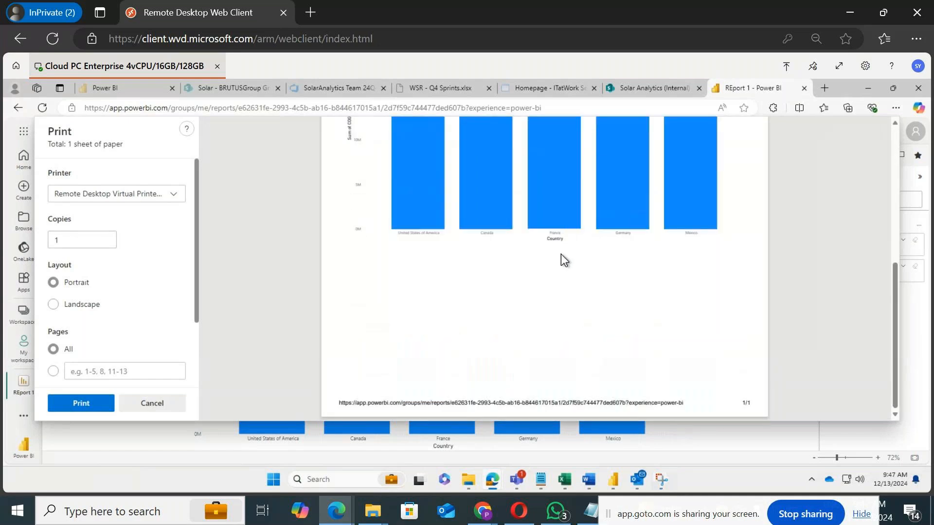
pyautogui.scroll(3, 562, 254)
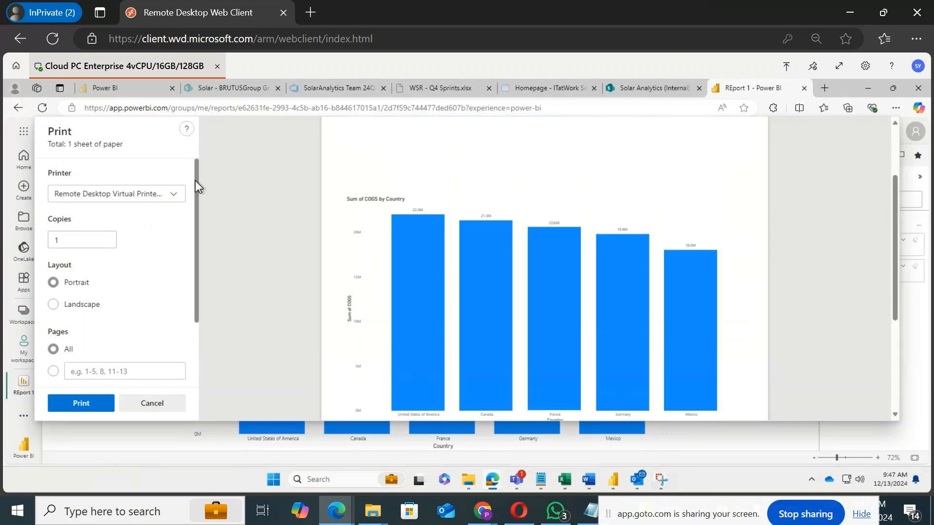
pyautogui.click(78, 309)
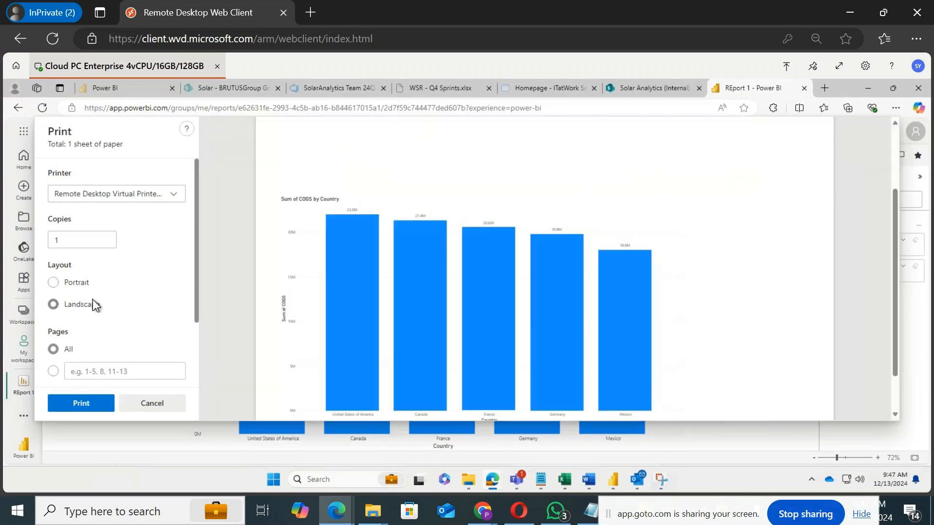
pyautogui.scroll(3, 753, 276)
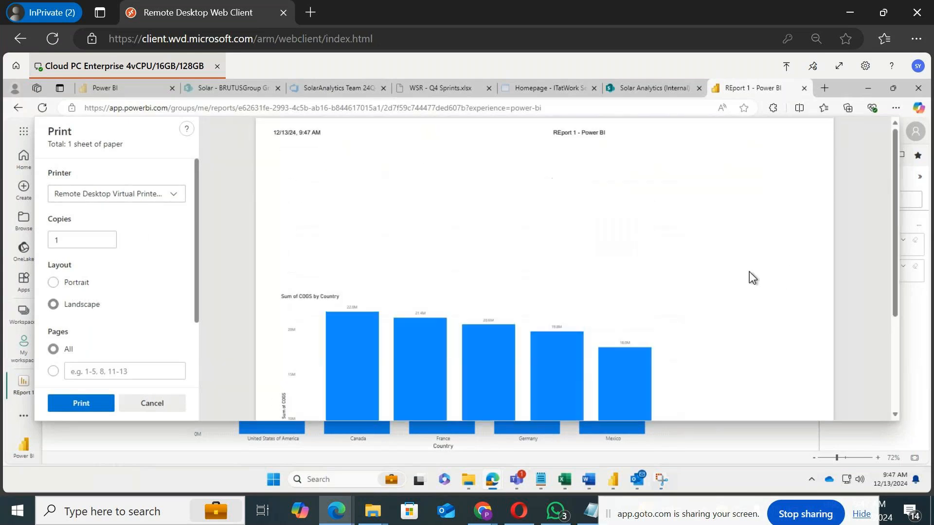
pyautogui.click(141, 406)
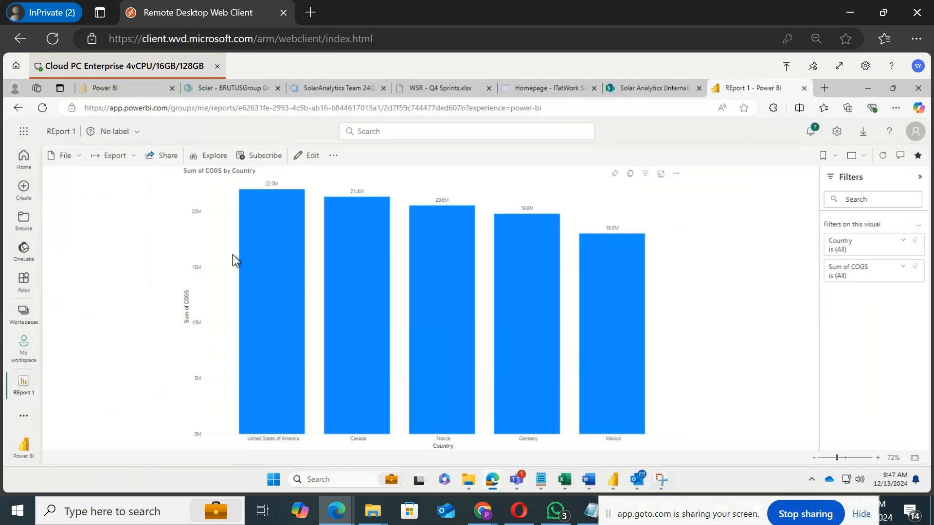
pyautogui.click(78, 157)
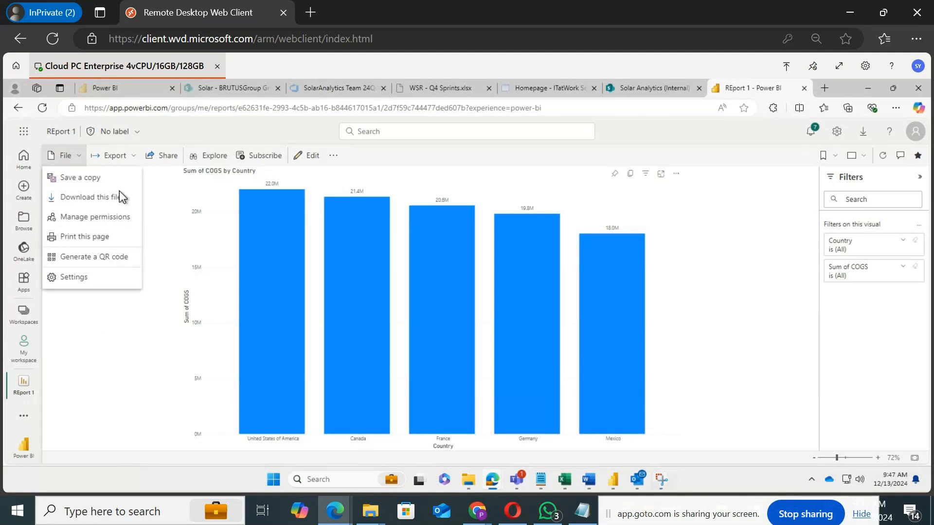
pyautogui.click(131, 157)
pyautogui.click(137, 158)
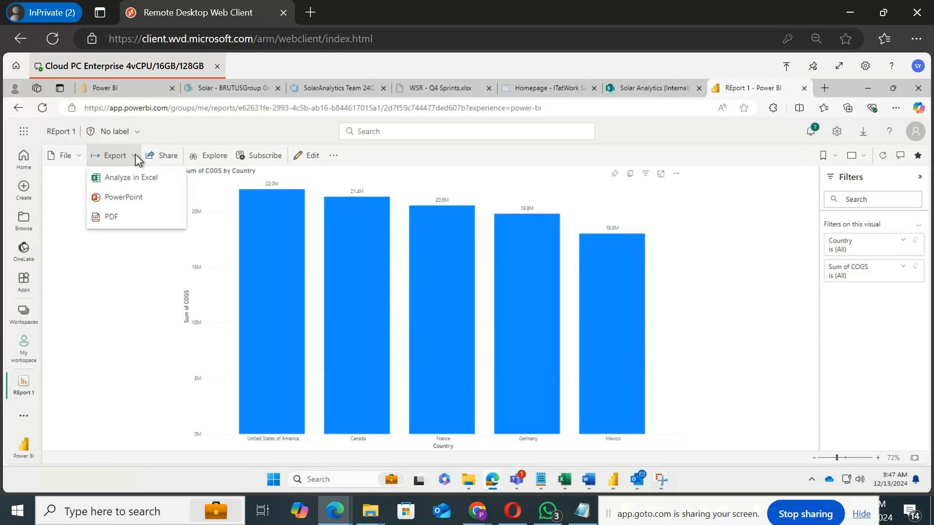
pyautogui.click(120, 219)
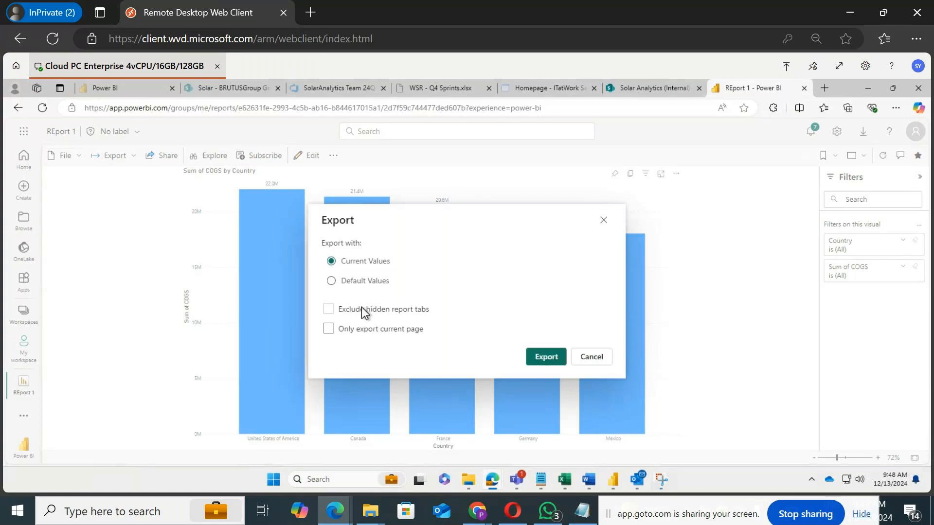
pyautogui.click(362, 334)
pyautogui.click(365, 333)
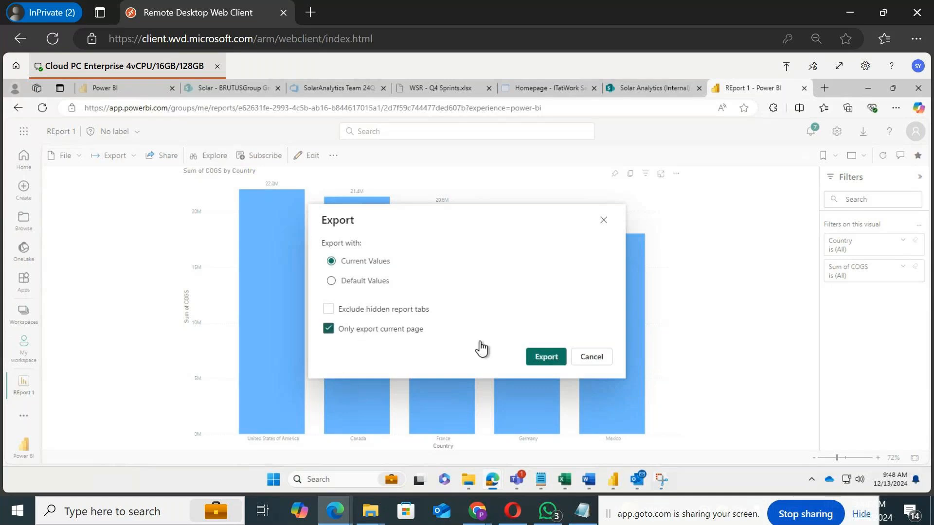
pyautogui.click(592, 362)
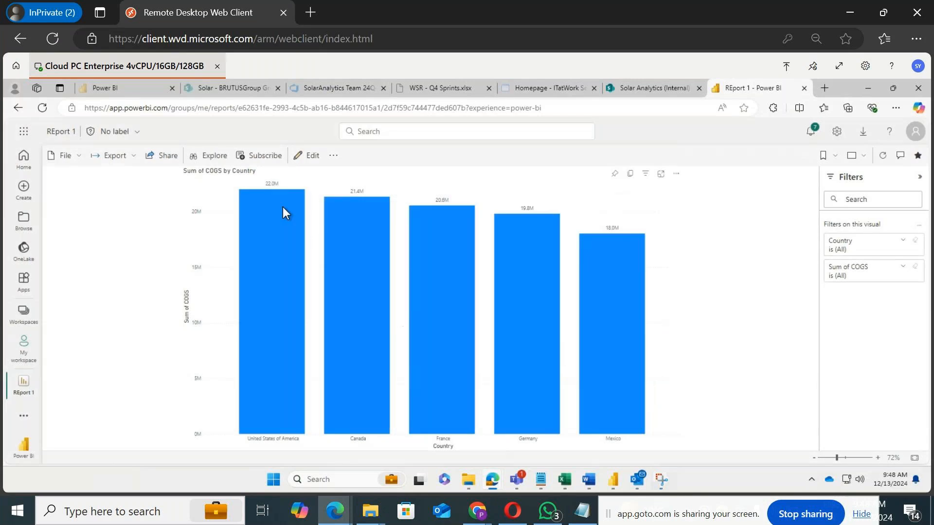
# Step: Export the report to PDF with current values and save the file as REport 1.pdf
pyautogui.click(127, 163)
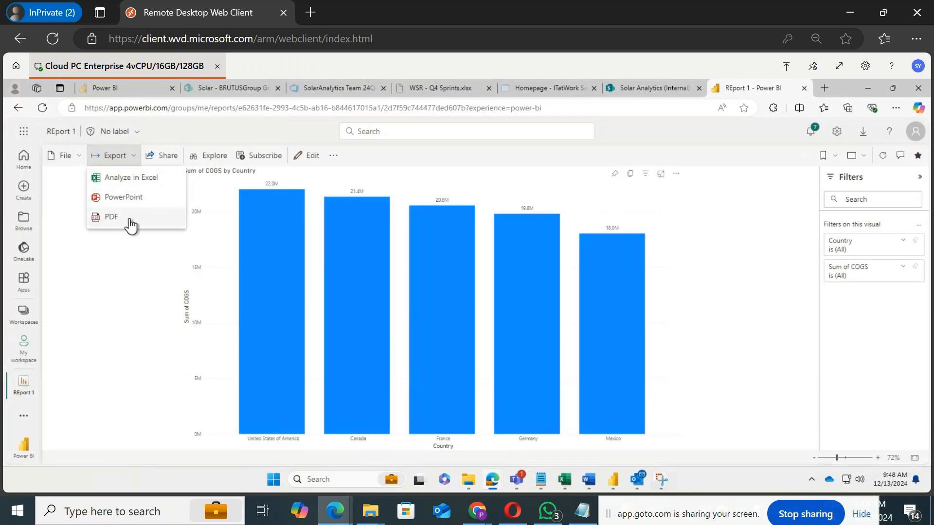
pyautogui.click(128, 222)
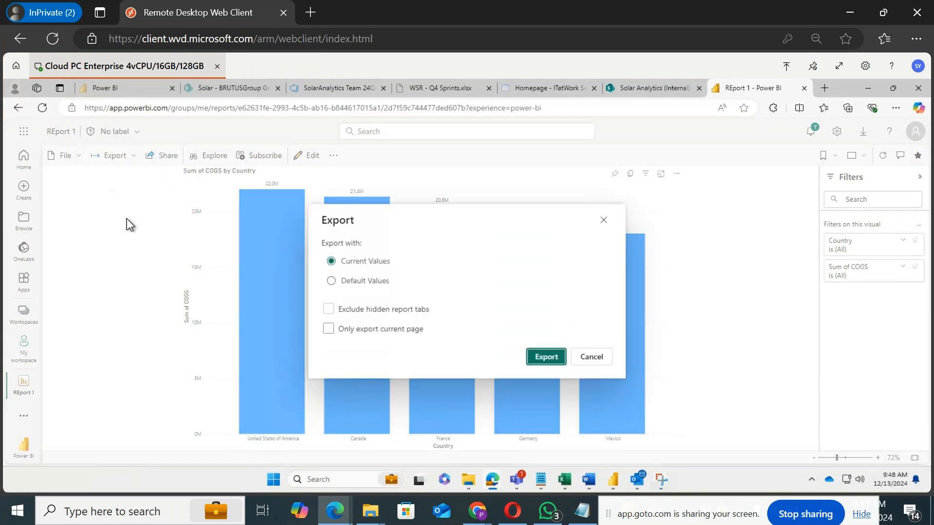
pyautogui.click(555, 363)
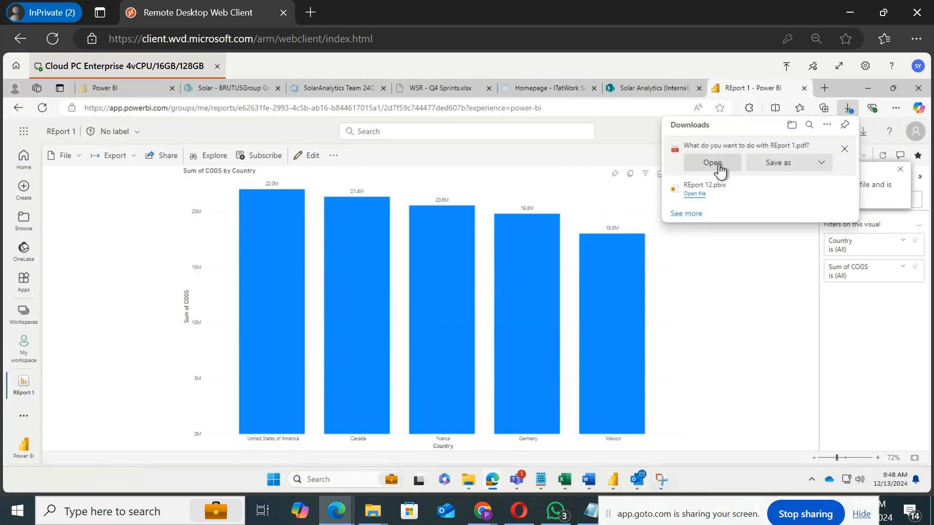
pyautogui.click(774, 168)
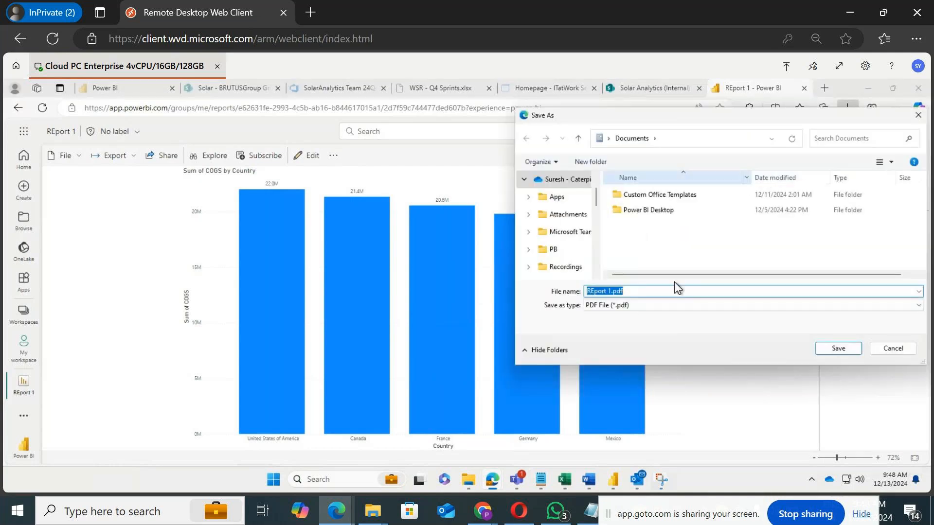
pyautogui.click(840, 349)
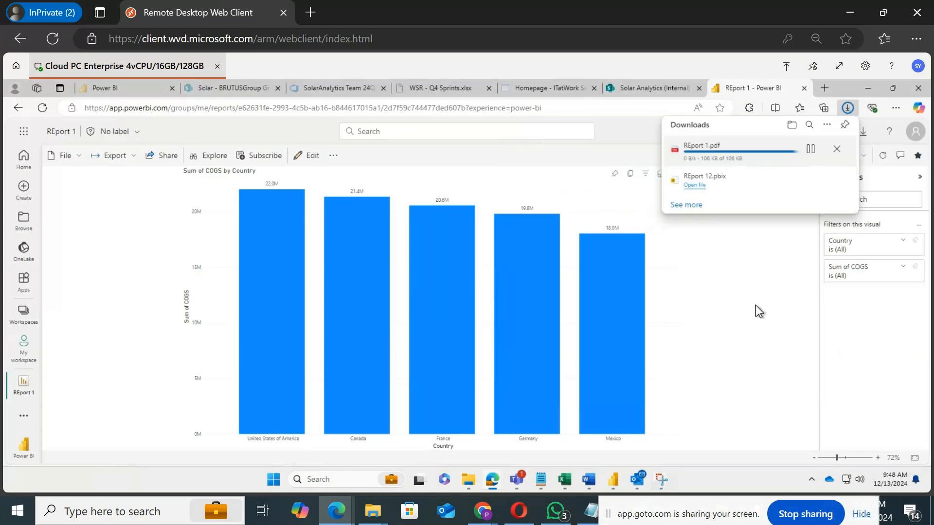
# Step: Open the downloaded PDF and scroll through its chart page
pyautogui.click(701, 153)
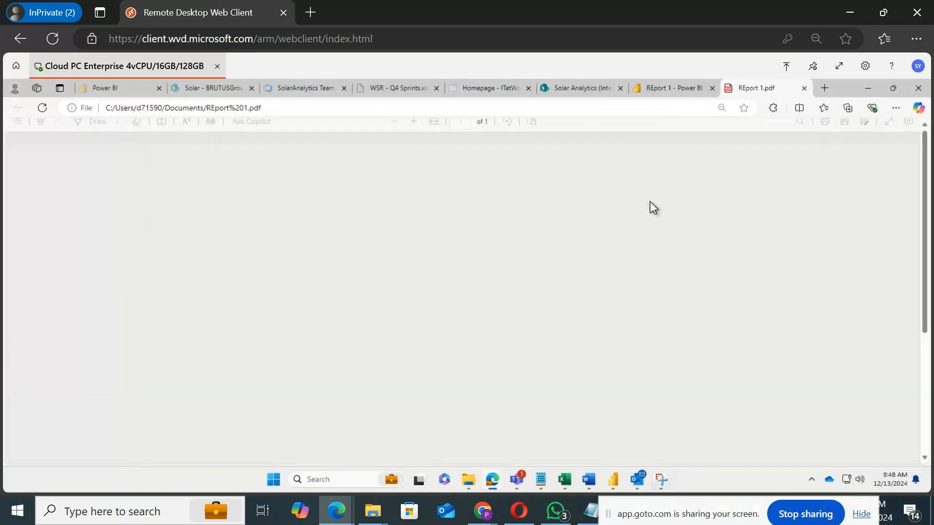
pyautogui.scroll(-3, 661, 251)
pyautogui.scroll(-1, 681, 256)
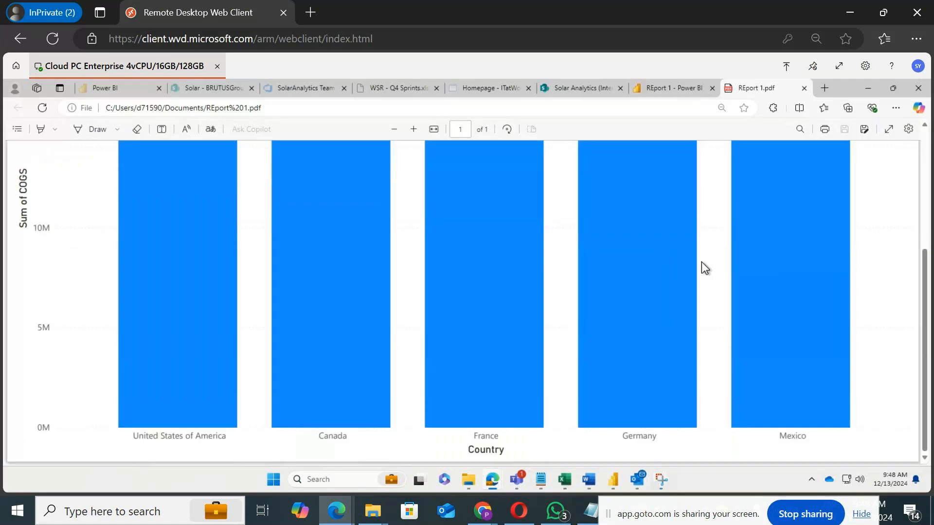
pyautogui.scroll(5, 702, 253)
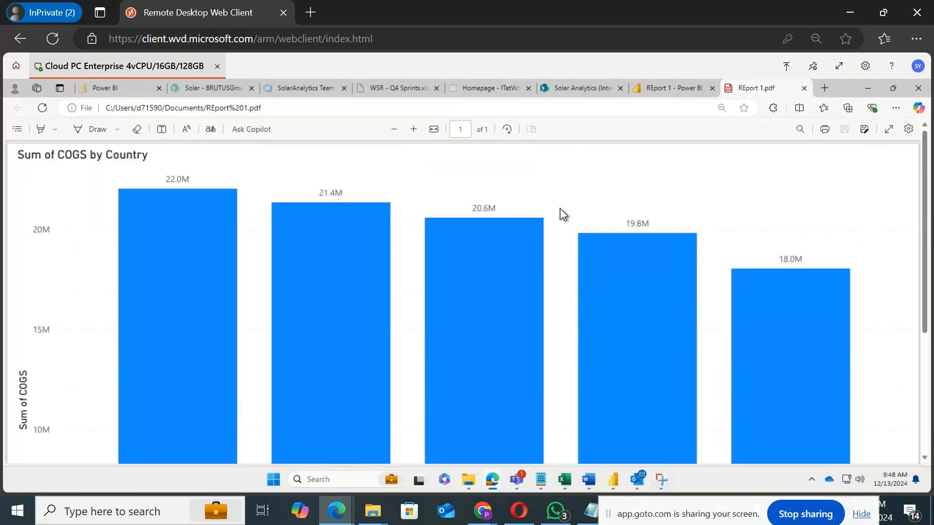
pyautogui.scroll(-4, 558, 224)
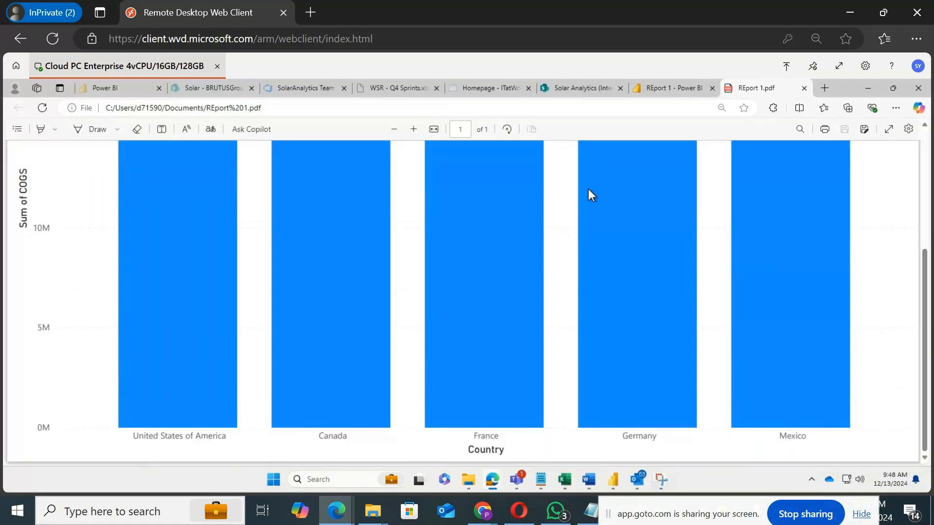
# Step: Try exporting the report to PowerPoint as an image and opening the downloaded file, then retry the download
pyautogui.click(655, 88)
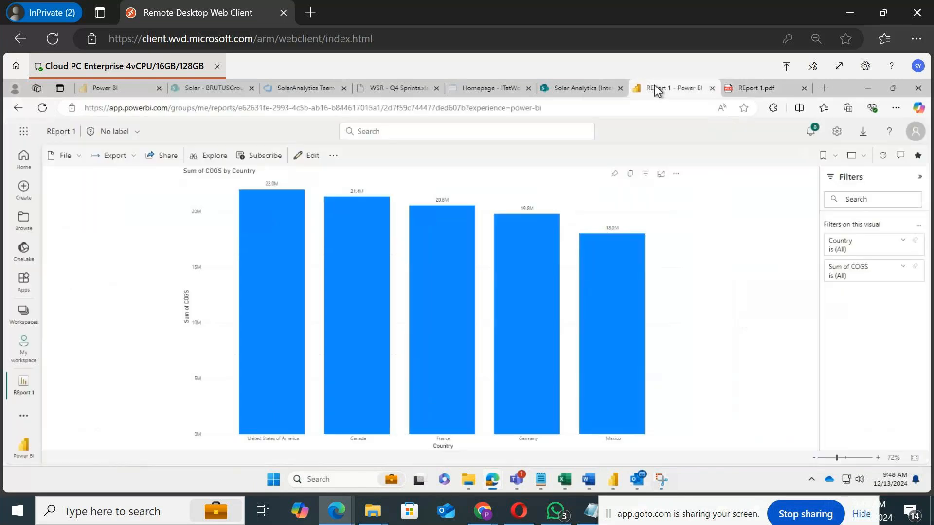
pyautogui.click(136, 163)
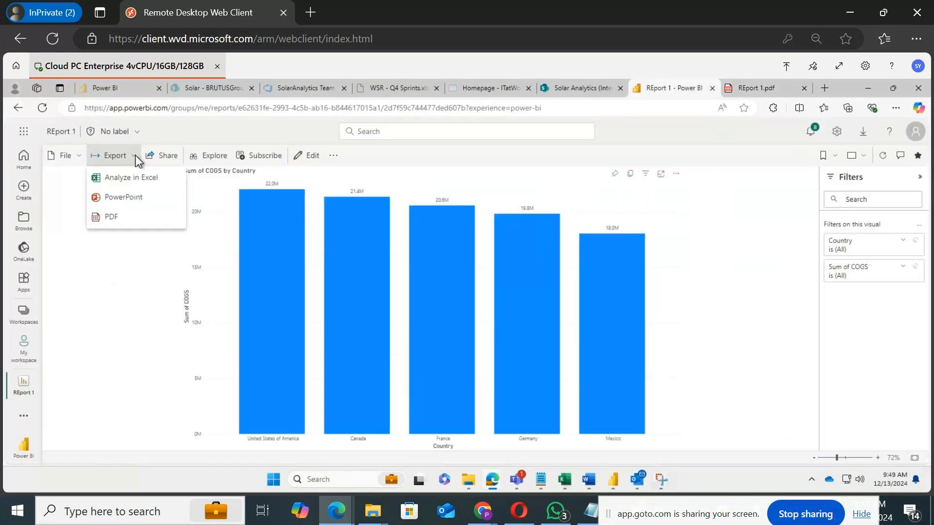
pyautogui.click(132, 197)
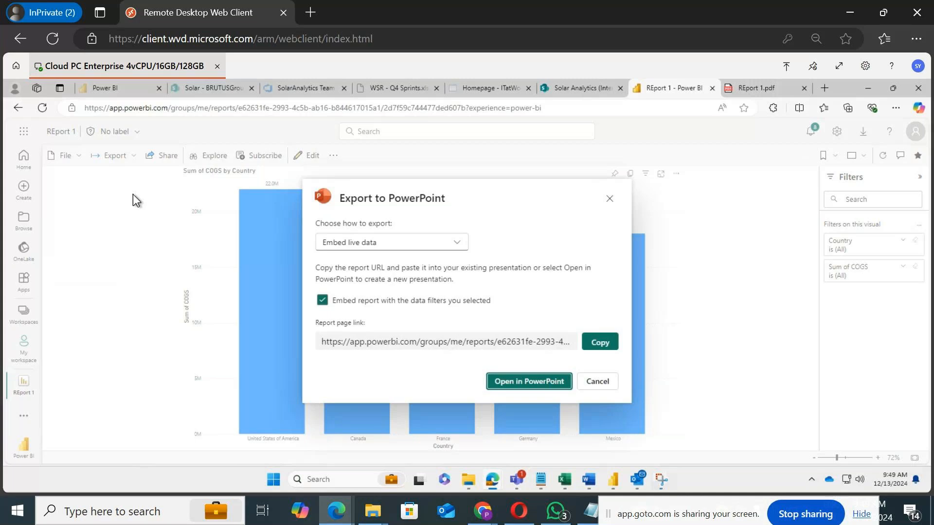
pyautogui.click(380, 245)
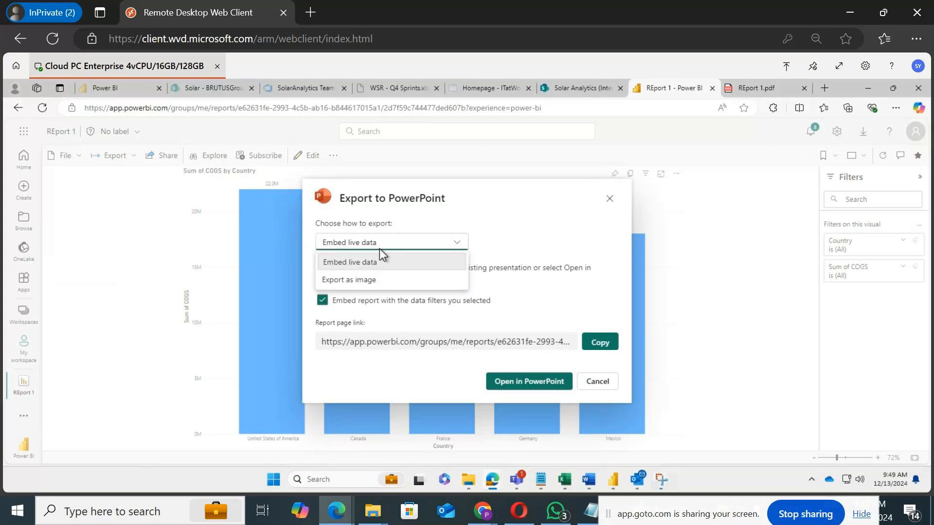
pyautogui.click(365, 286)
pyautogui.click(553, 384)
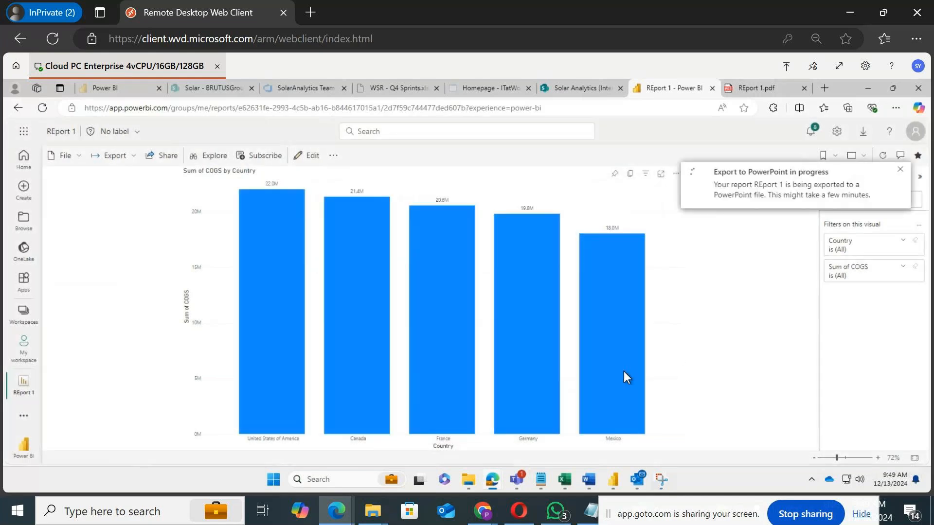
pyautogui.moveTo(622, 371)
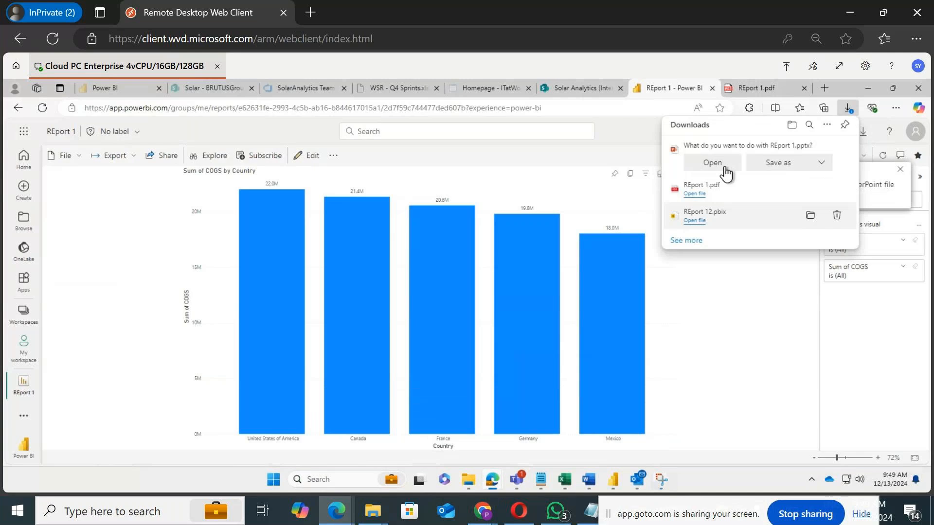
pyautogui.click(725, 167)
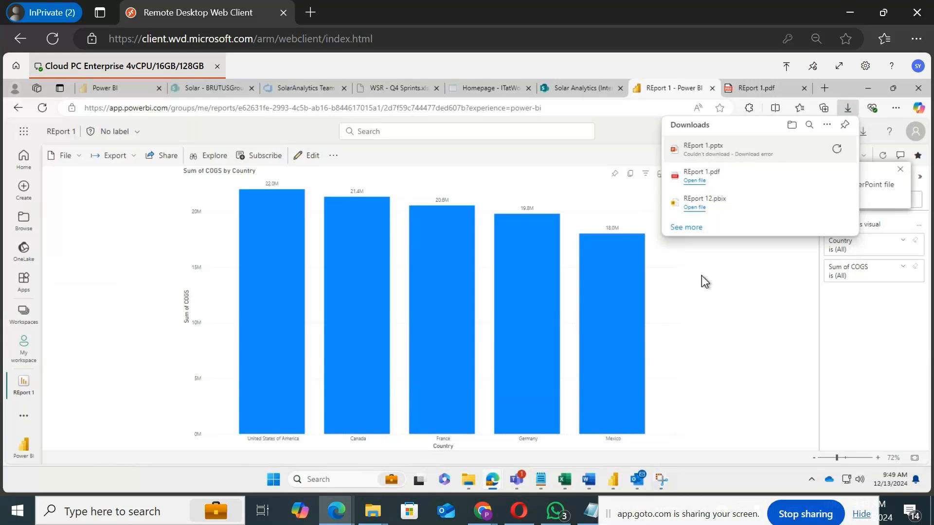
pyautogui.click(837, 150)
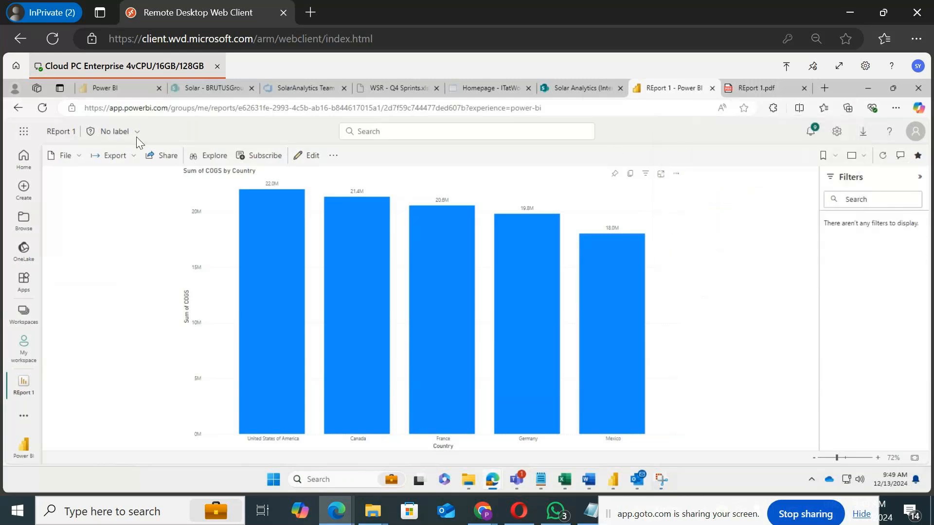
# Step: Export the report to PowerPoint as an image with current values and open the downloaded REport 1.pptx
pyautogui.click(124, 156)
pyautogui.click(128, 197)
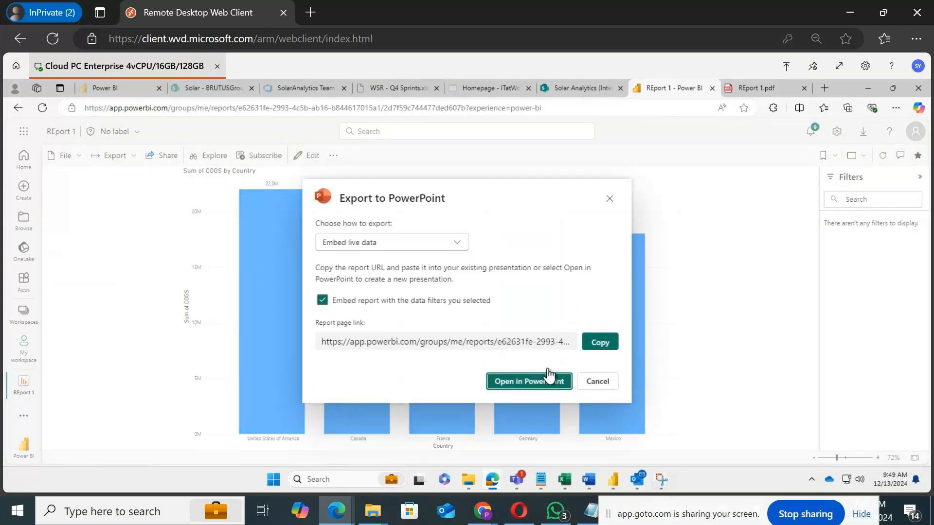
pyautogui.click(415, 243)
pyautogui.click(354, 280)
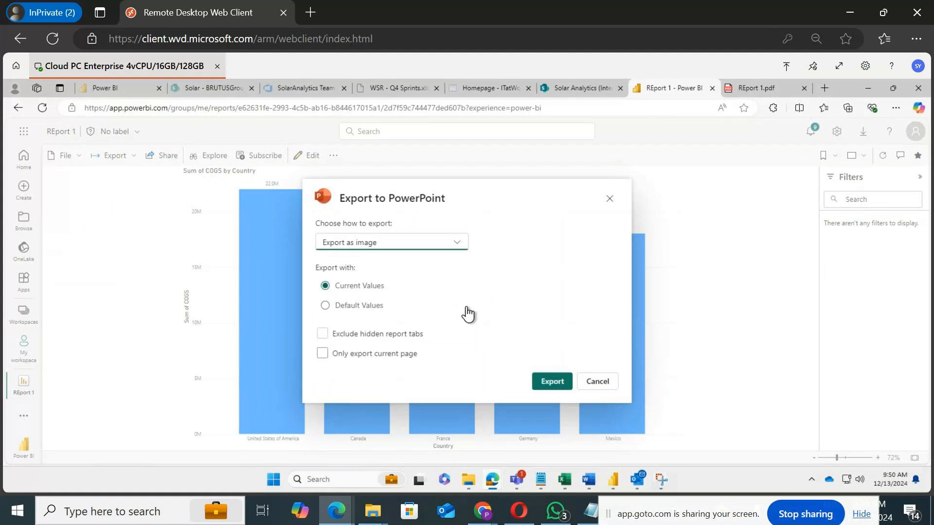
pyautogui.click(550, 383)
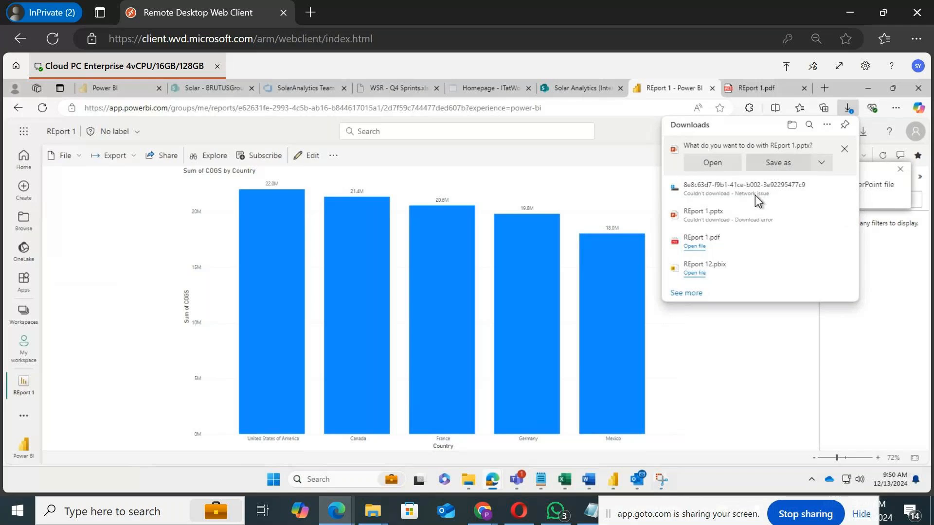
pyautogui.click(828, 350)
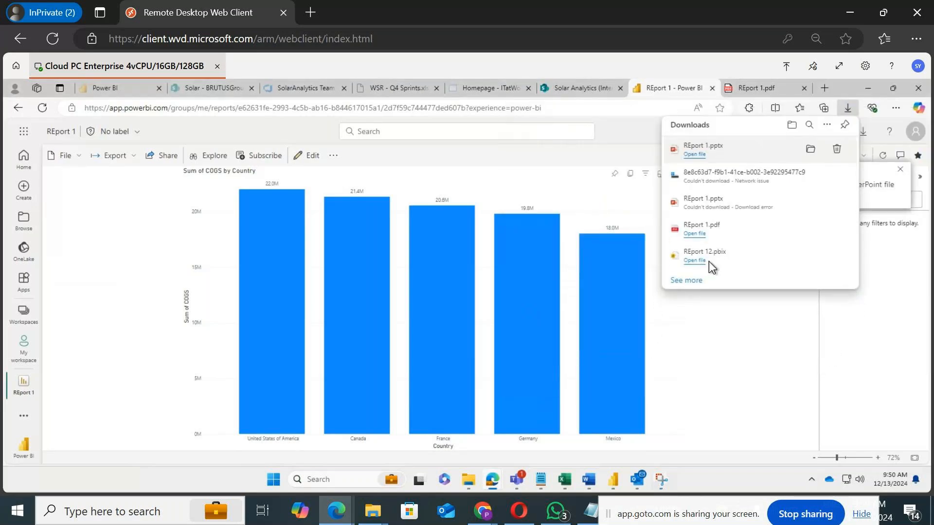
pyautogui.click(699, 154)
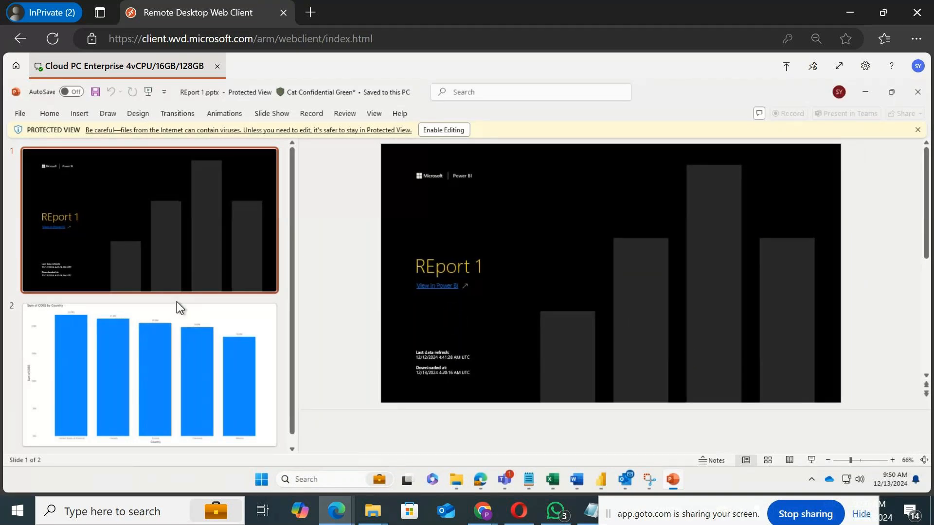
# Step: Go to the chart slide in the presentation, enable editing, and select the chart picture
pyautogui.click(163, 307)
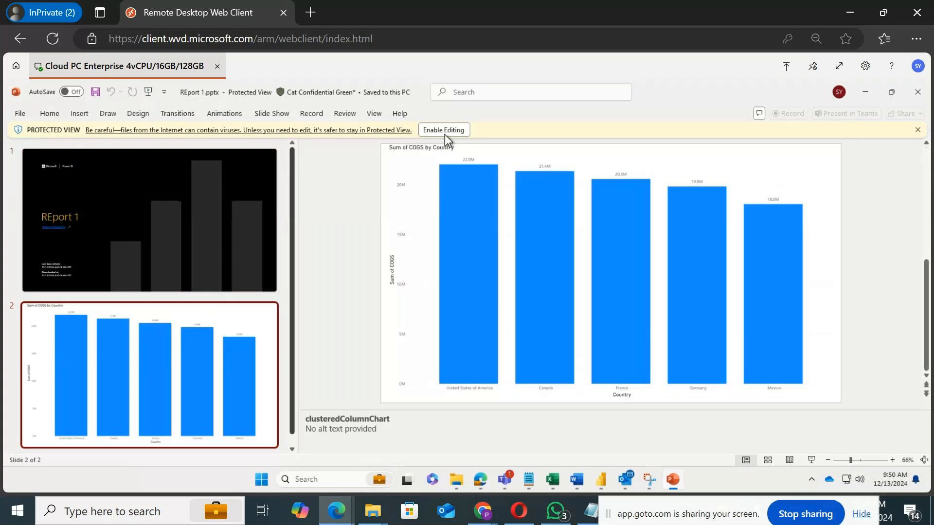
pyautogui.click(447, 129)
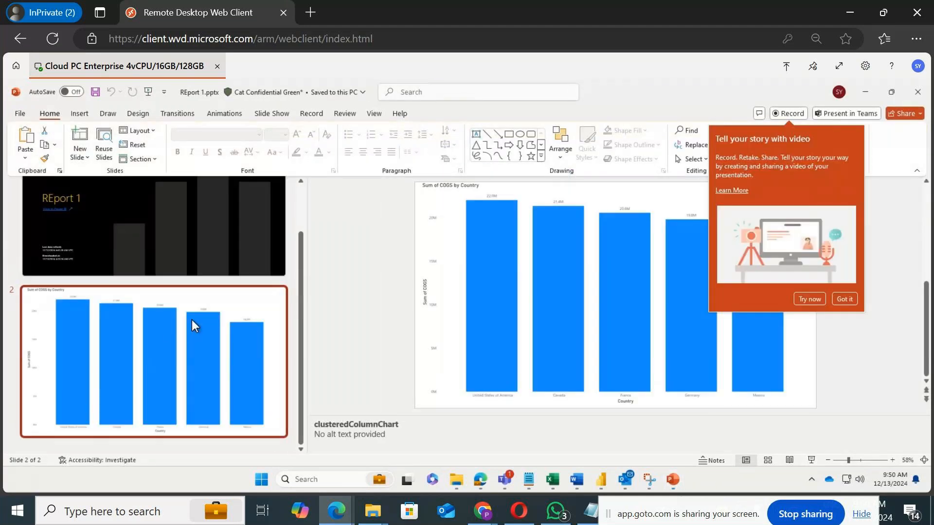
pyautogui.click(207, 222)
pyautogui.click(187, 385)
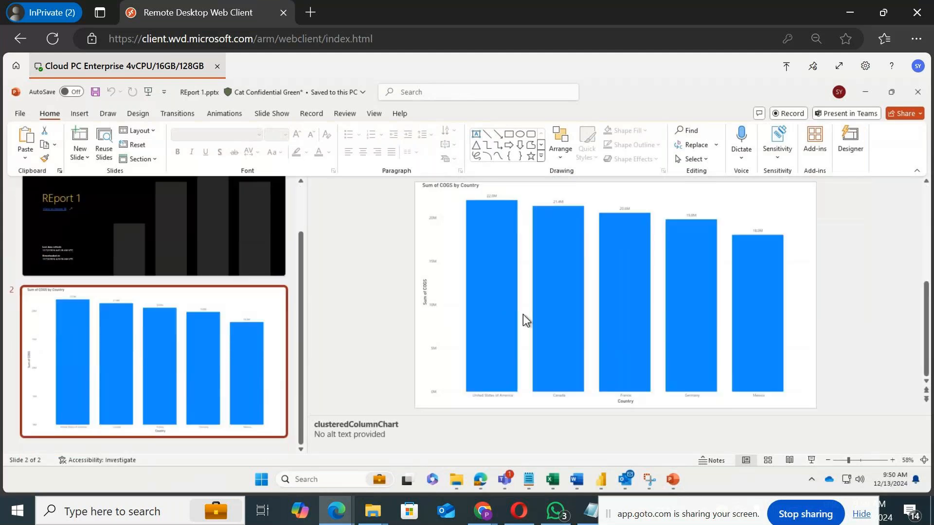
pyautogui.click(496, 307)
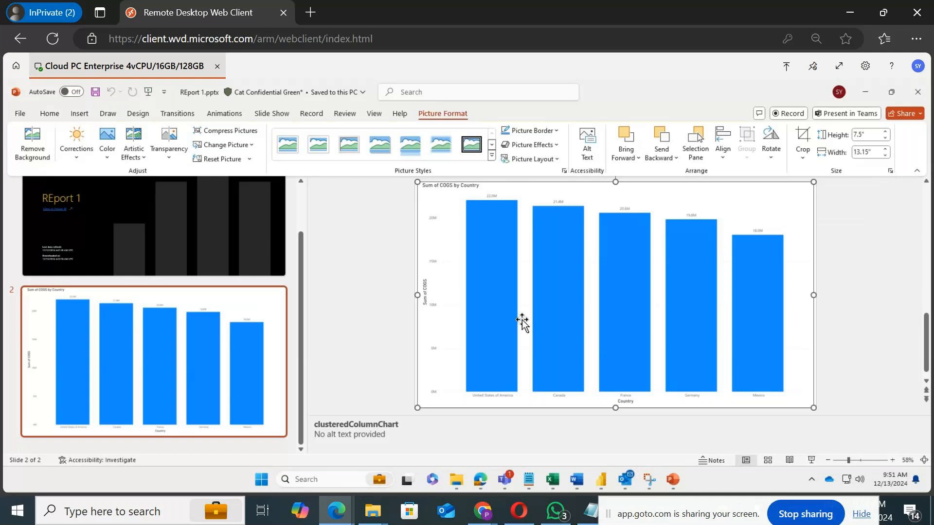
pyautogui.click(855, 301)
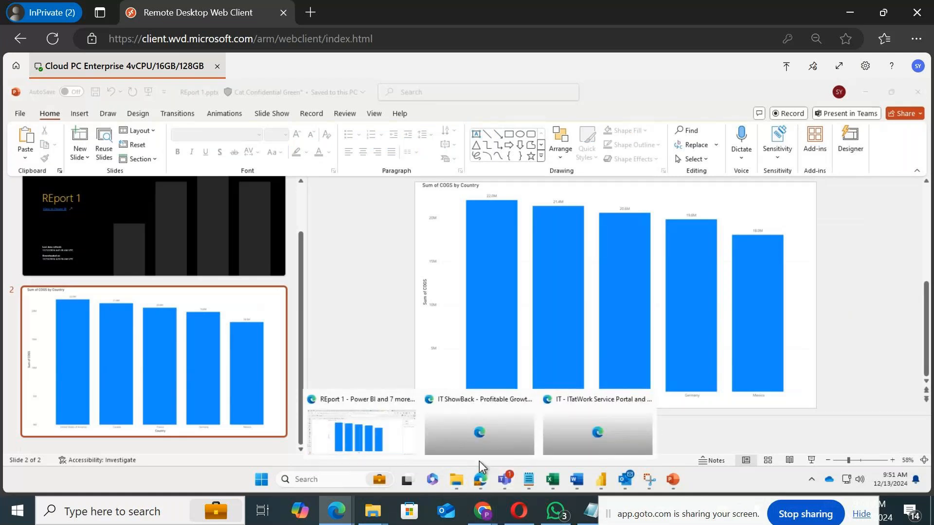
# Step: Back in the report, export to PowerPoint with embedded live data, always allowing the site to open PowerPoint
pyautogui.click(394, 435)
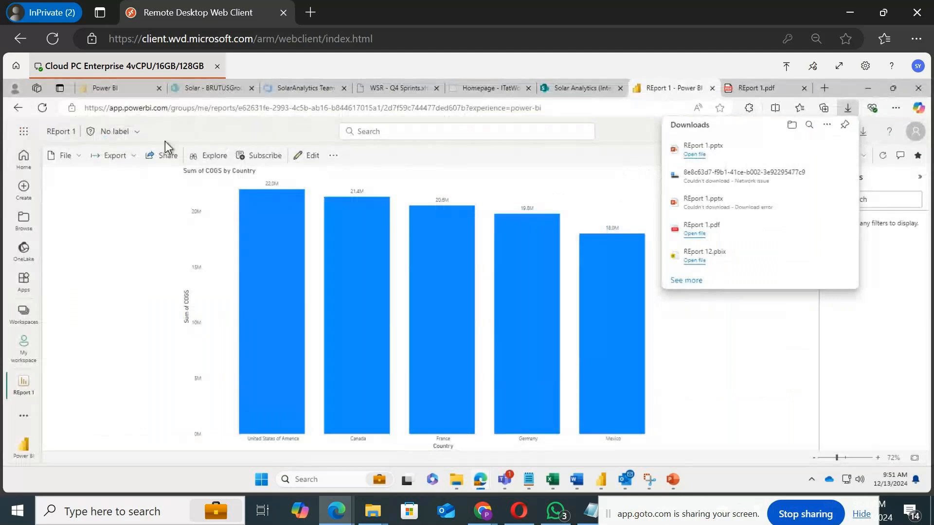
pyautogui.click(131, 163)
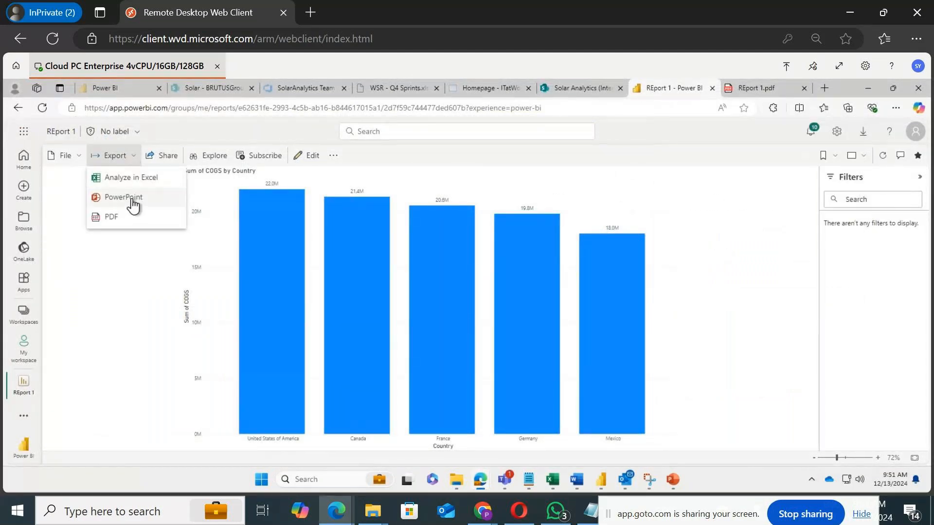
pyautogui.click(132, 201)
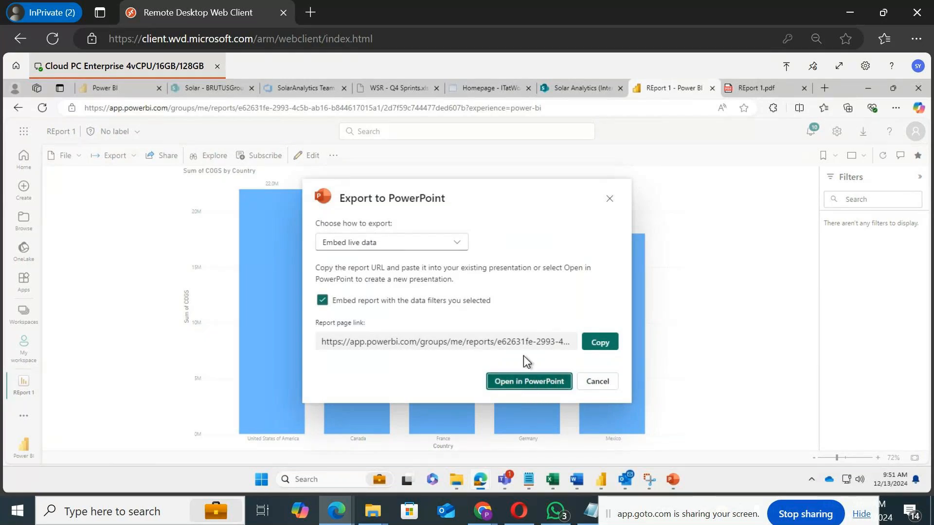
pyautogui.click(520, 383)
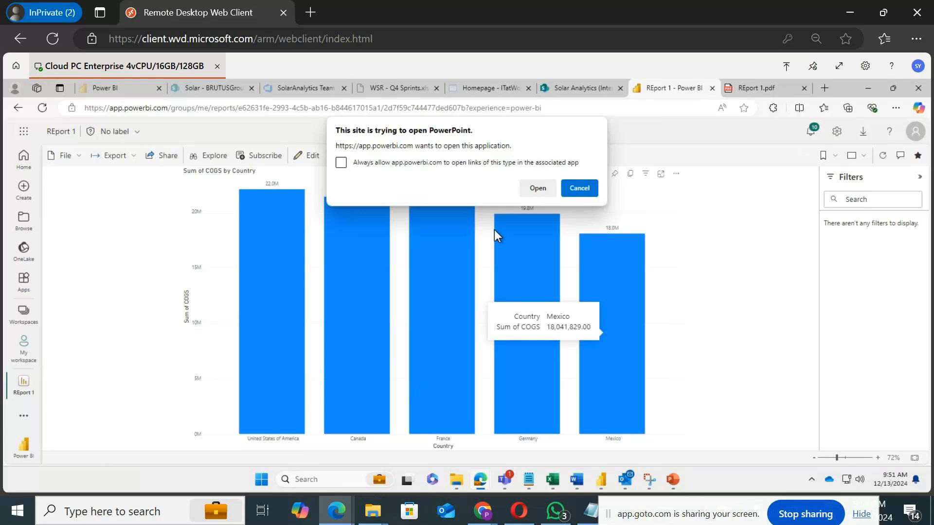
pyautogui.click(456, 166)
pyautogui.click(537, 188)
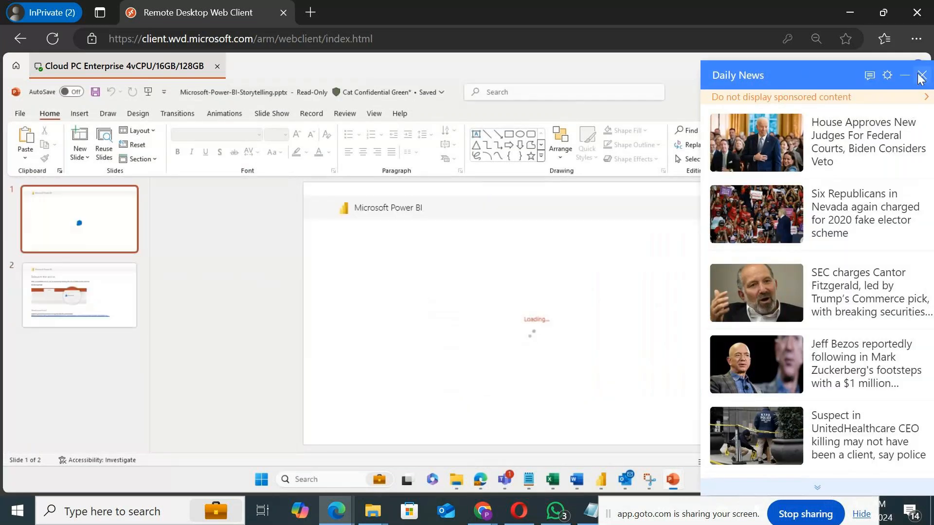
# Step: Close the news panel and review both slides of the live-data presentation
pyautogui.click(922, 78)
pyautogui.click(110, 285)
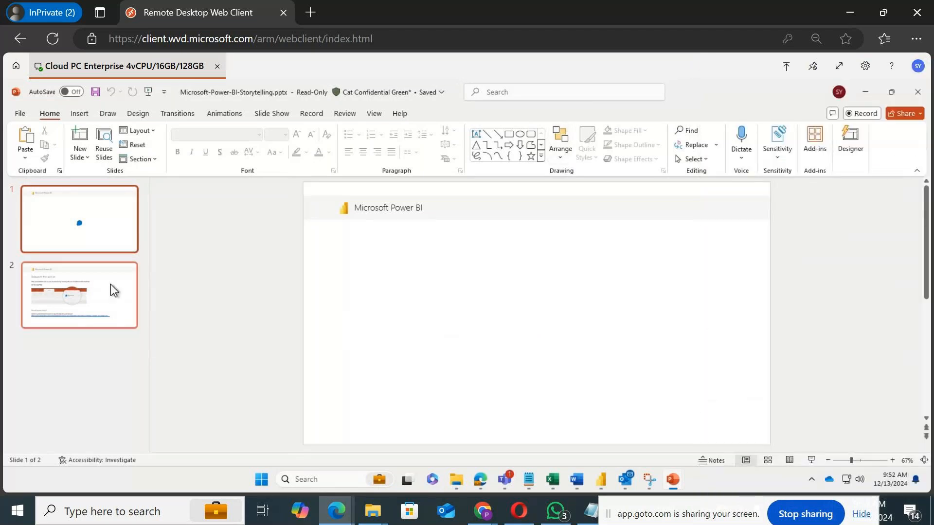
pyautogui.click(98, 229)
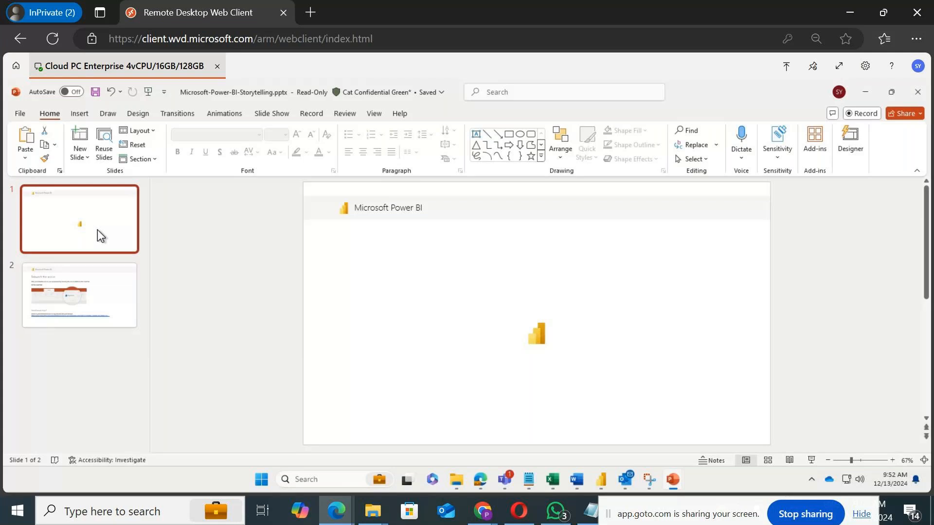
pyautogui.click(102, 281)
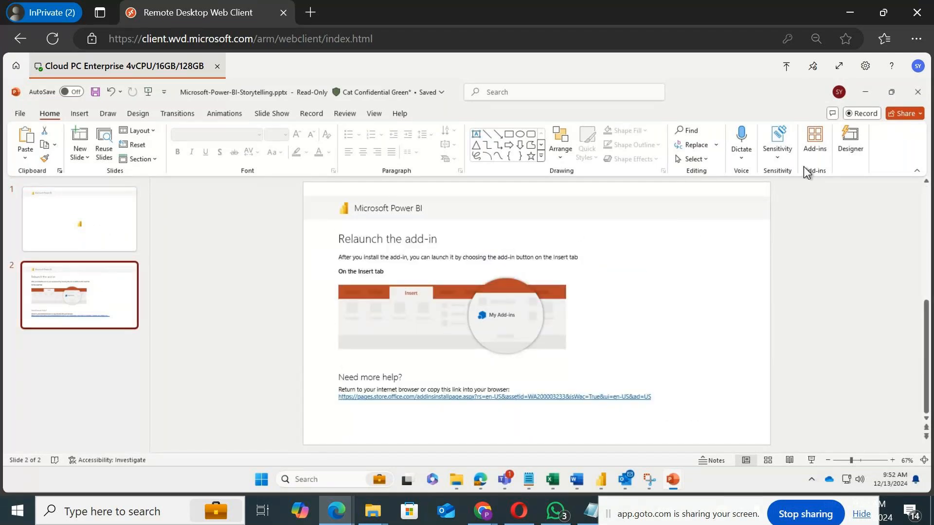
# Step: Open the chart slide and select individual country bars in the live Power BI visual to cross-highlight them
pyautogui.click(98, 214)
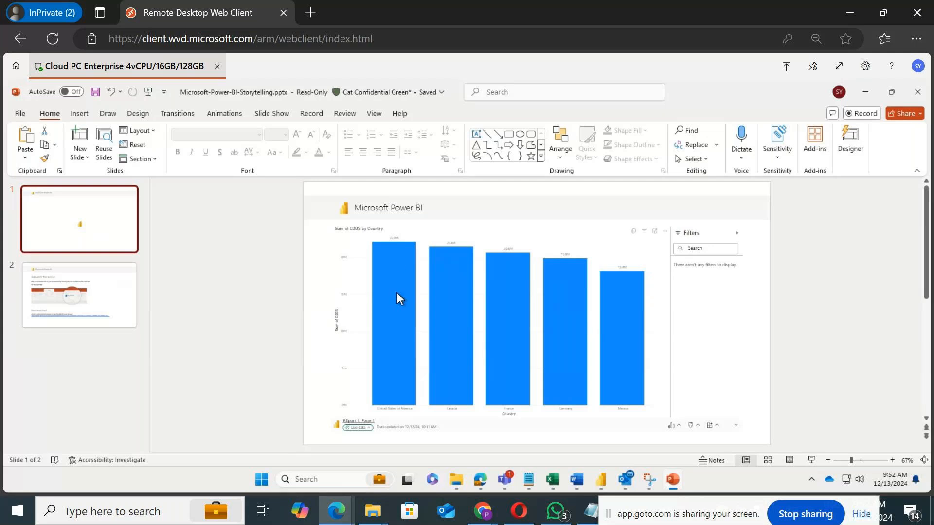
pyautogui.moveTo(396, 294)
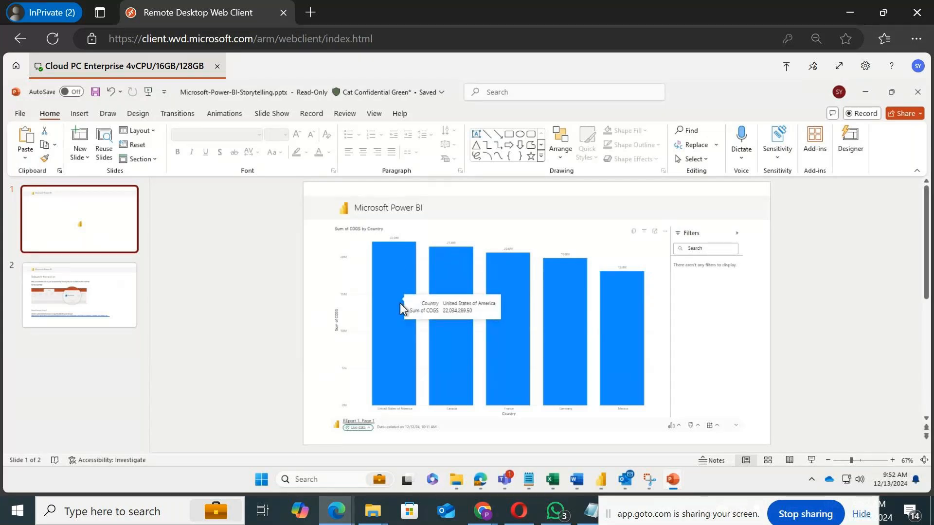
pyautogui.click(617, 325)
pyautogui.click(579, 329)
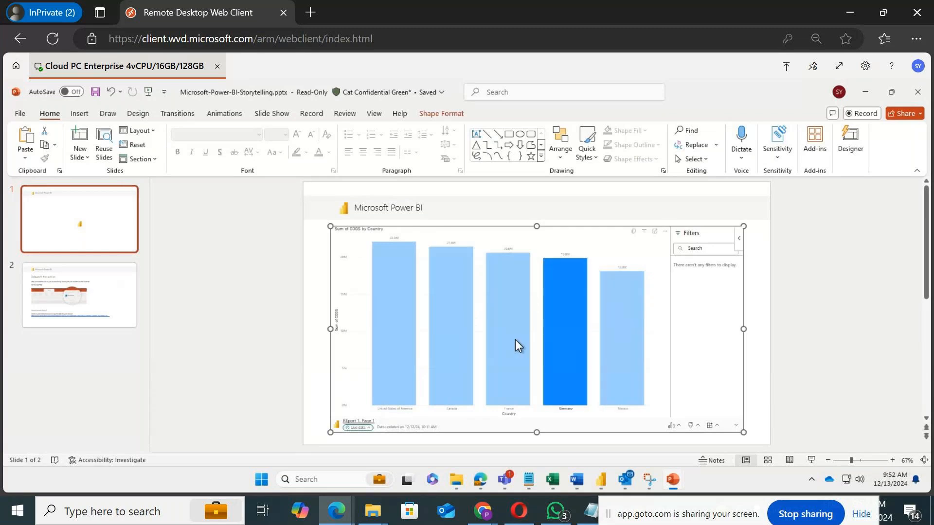
pyautogui.click(501, 343)
pyautogui.click(403, 343)
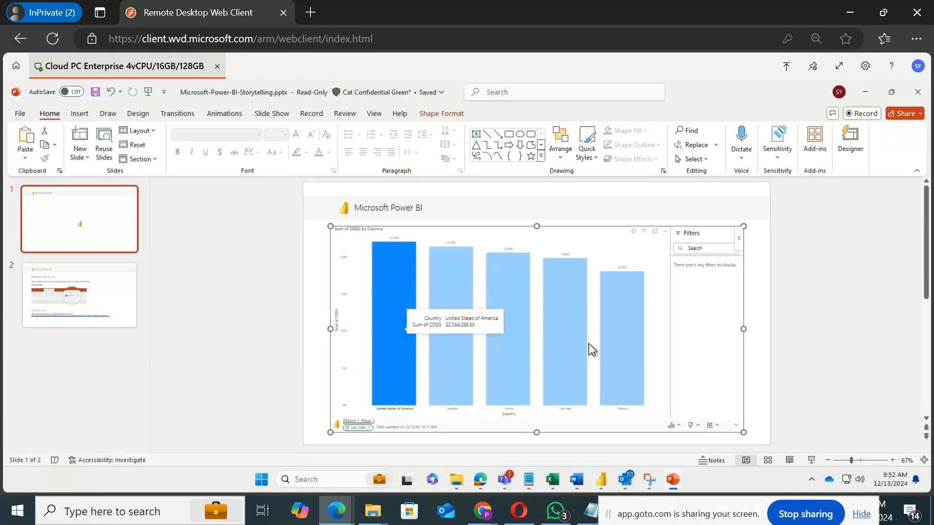
pyautogui.click(535, 329)
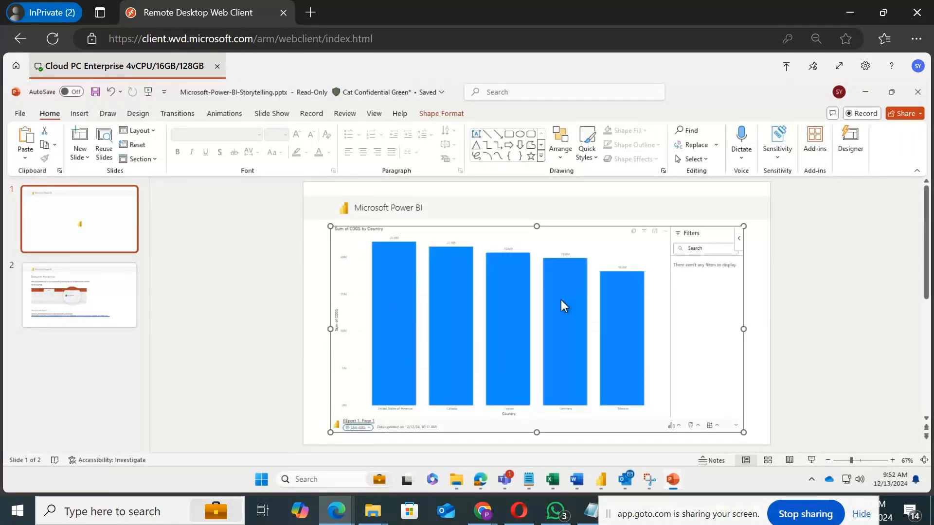
pyautogui.click(837, 293)
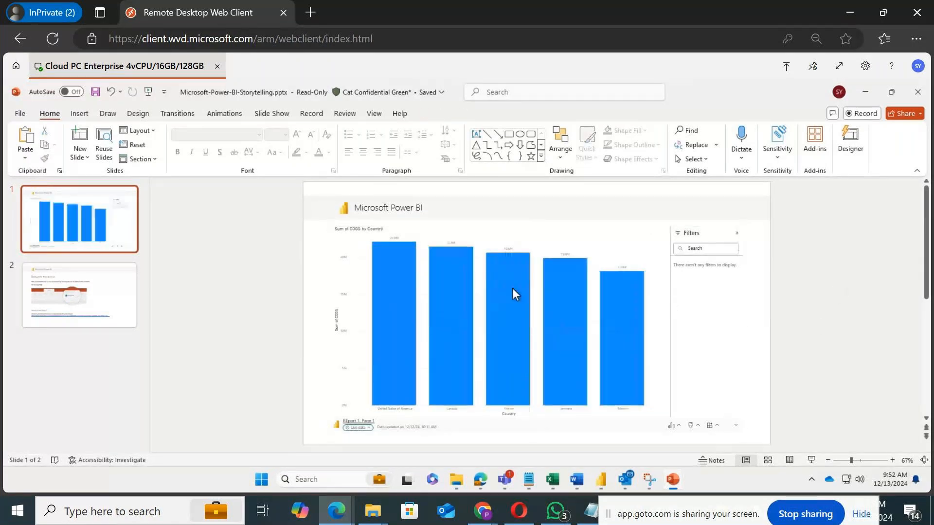
# Step: Run the slide show, highlight individual country bars in the live chart, and exit the presentation view
pyautogui.press('F5')
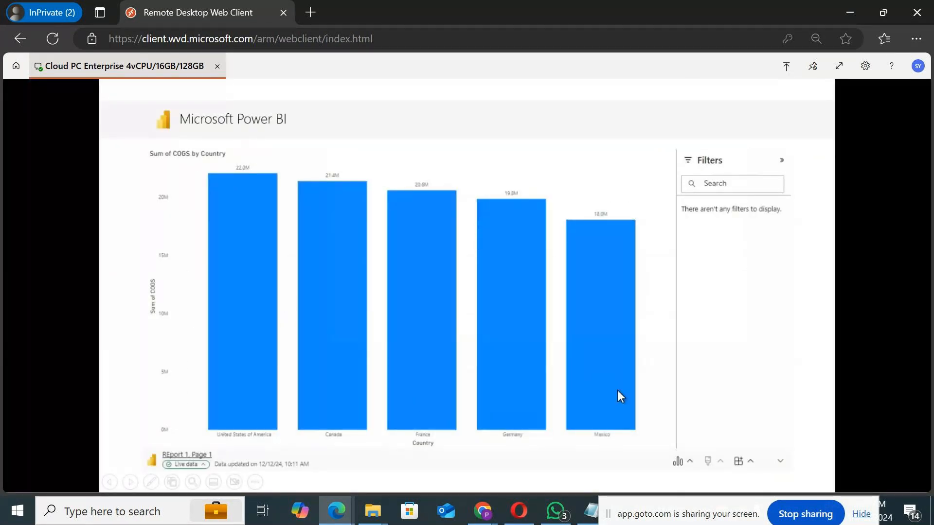
pyautogui.click(244, 348)
pyautogui.click(339, 346)
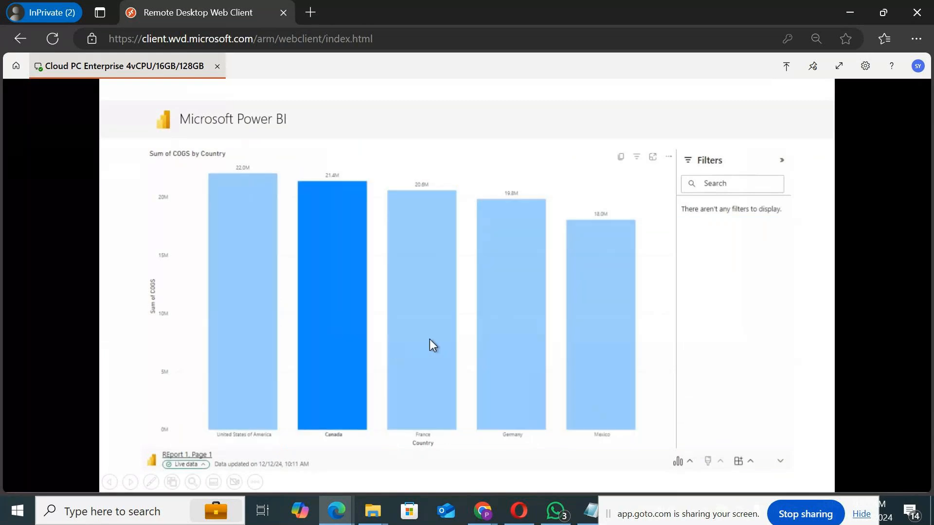
pyautogui.click(428, 340)
pyautogui.click(539, 336)
pyautogui.click(576, 336)
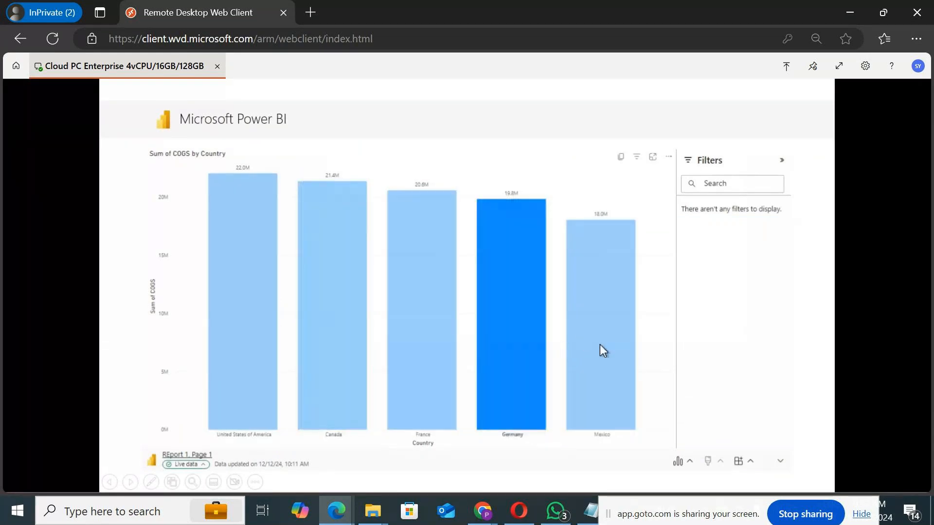
pyautogui.click(240, 364)
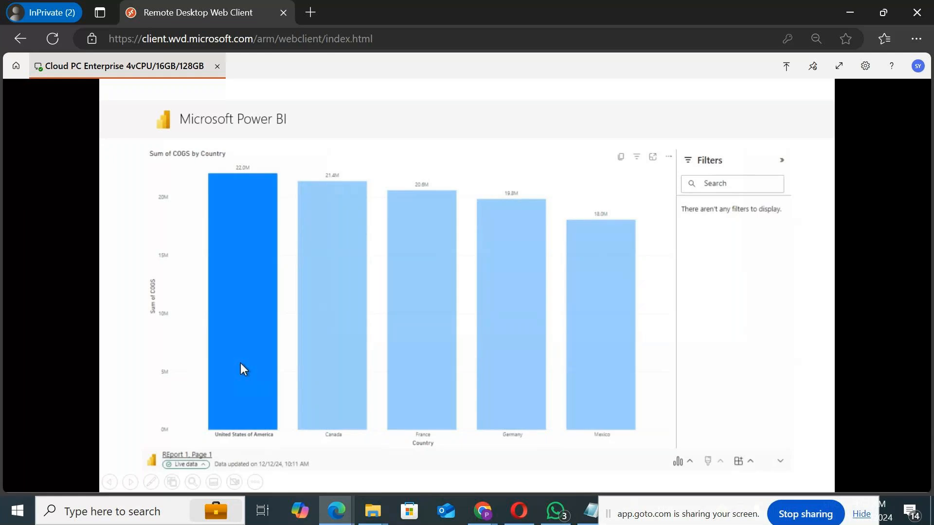
pyautogui.click(838, 68)
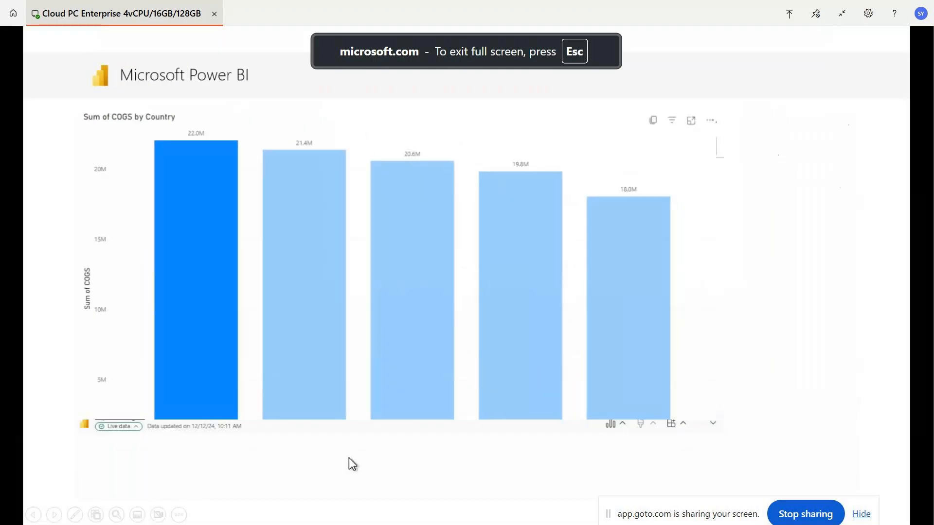
pyautogui.moveTo(302, 414)
pyautogui.press('Escape')
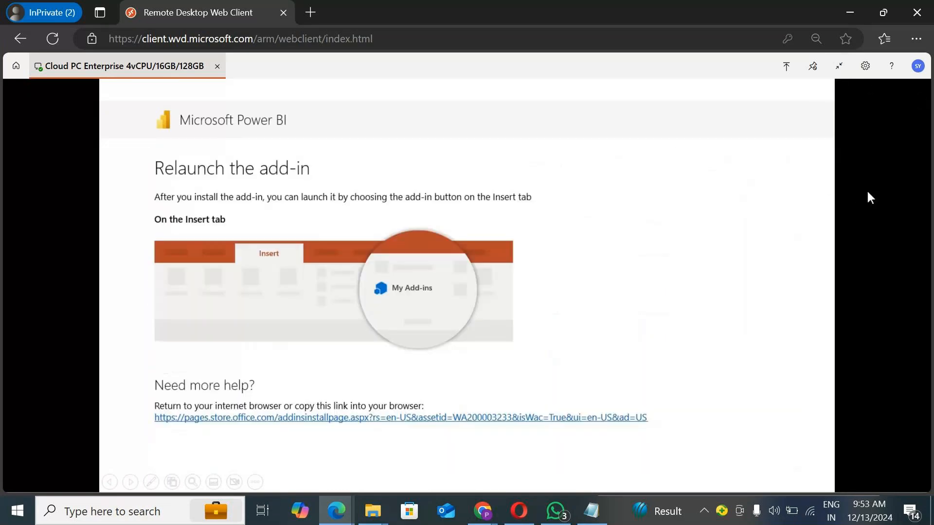
pyautogui.press('Escape')
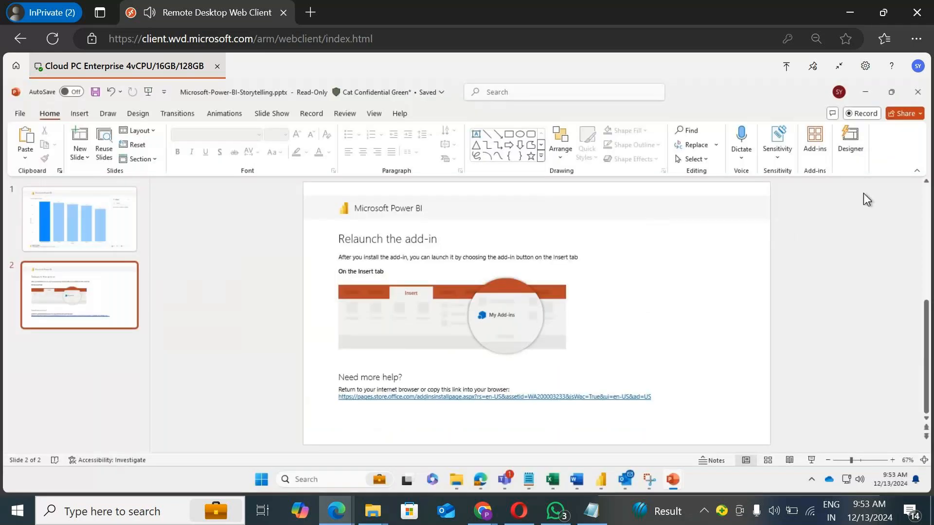
# Step: Switch back to the REport 1 report in the browser
pyautogui.click(865, 93)
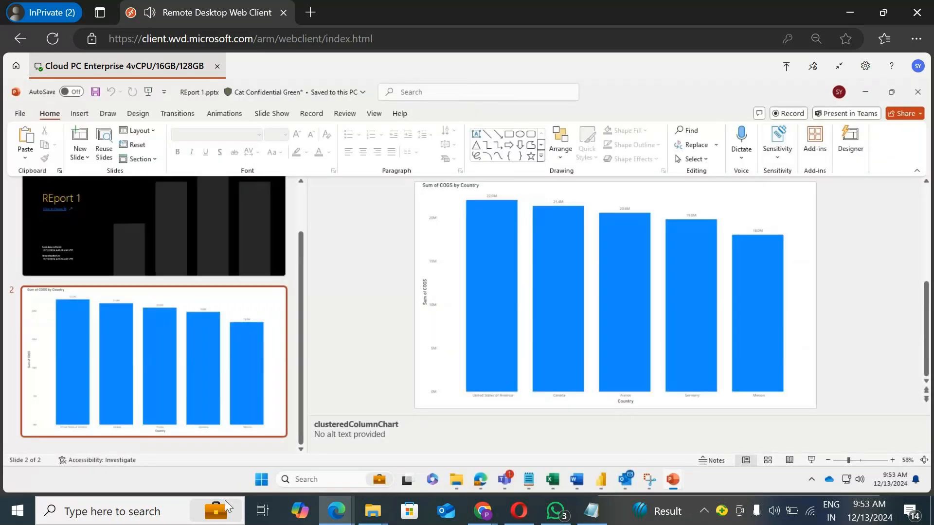
pyautogui.click(477, 474)
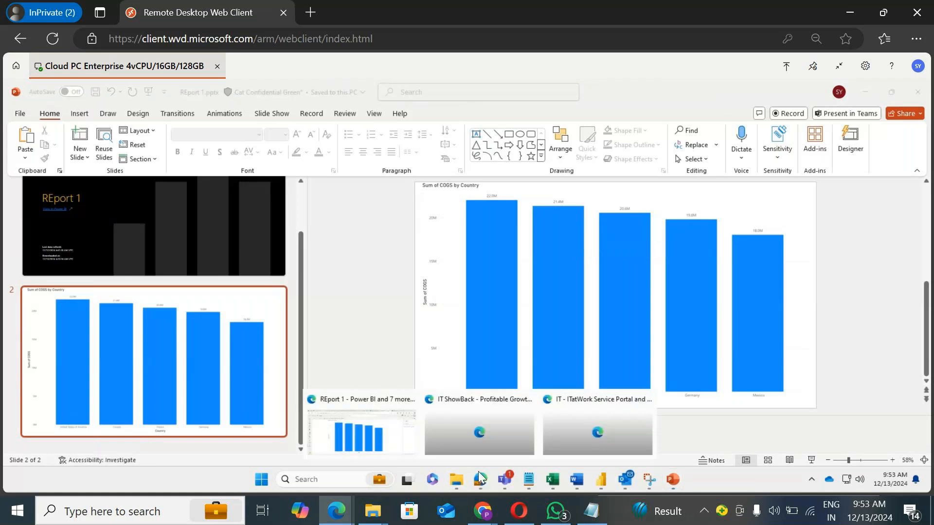
pyautogui.click(384, 421)
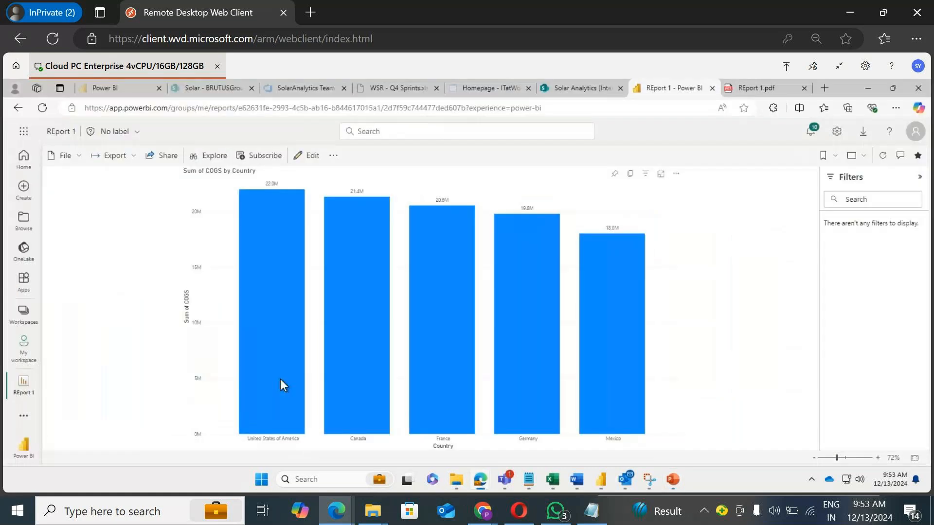
# Step: Open the Export options, then try subscribing to the report and dismiss the paid licence prompt
pyautogui.click(133, 159)
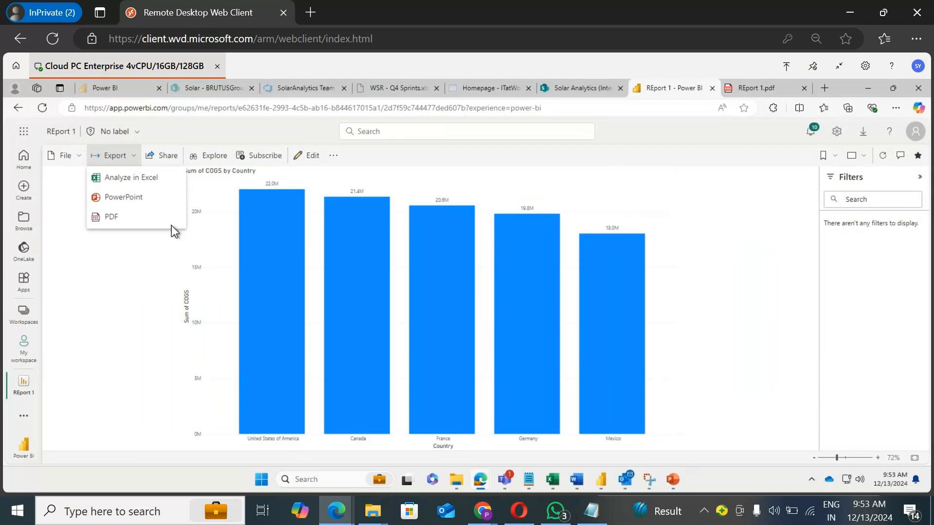
pyautogui.click(165, 159)
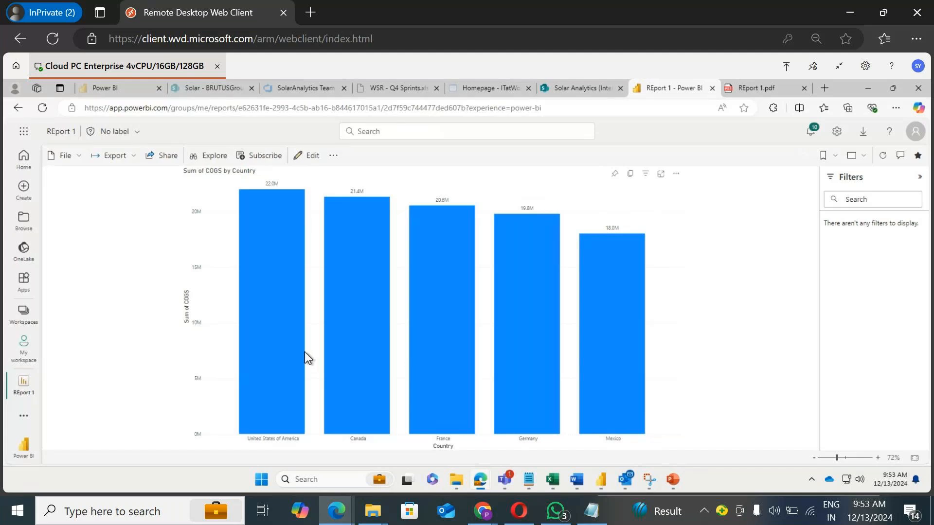
pyautogui.moveTo(304, 353)
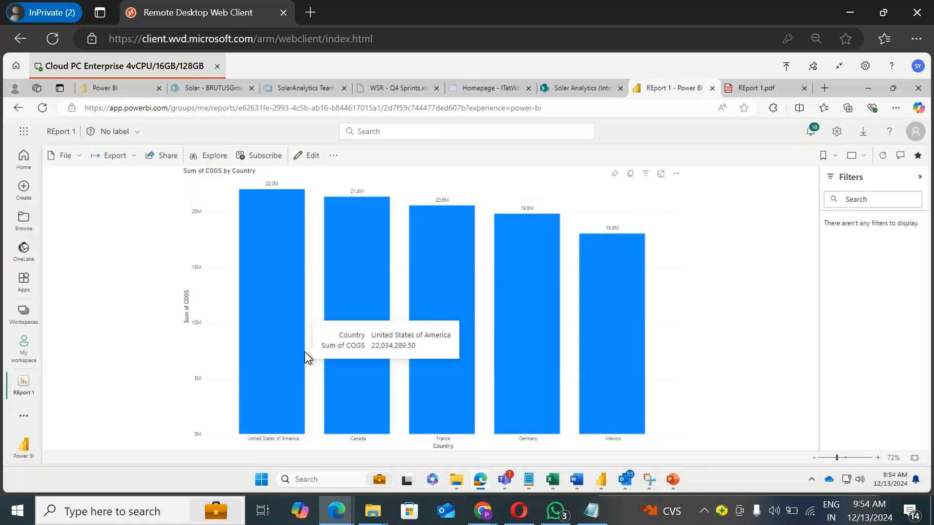
pyautogui.click(260, 157)
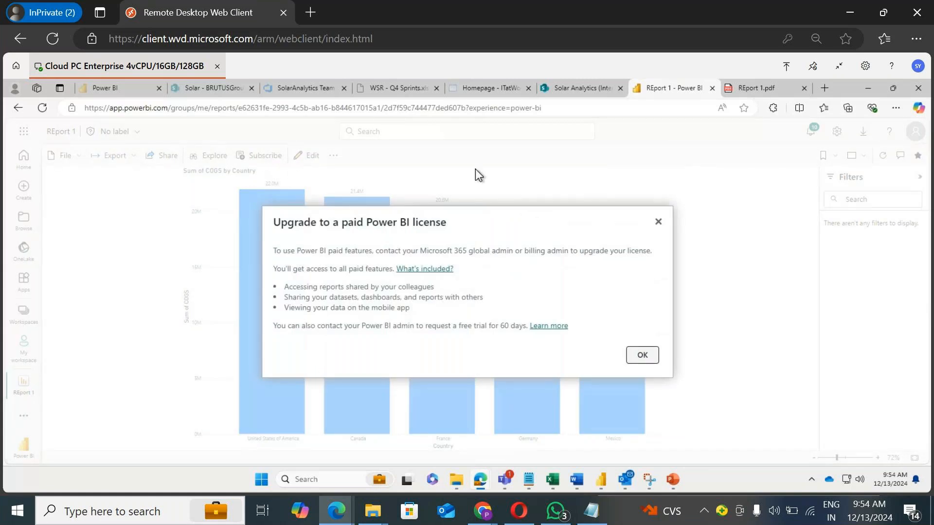
pyautogui.click(642, 351)
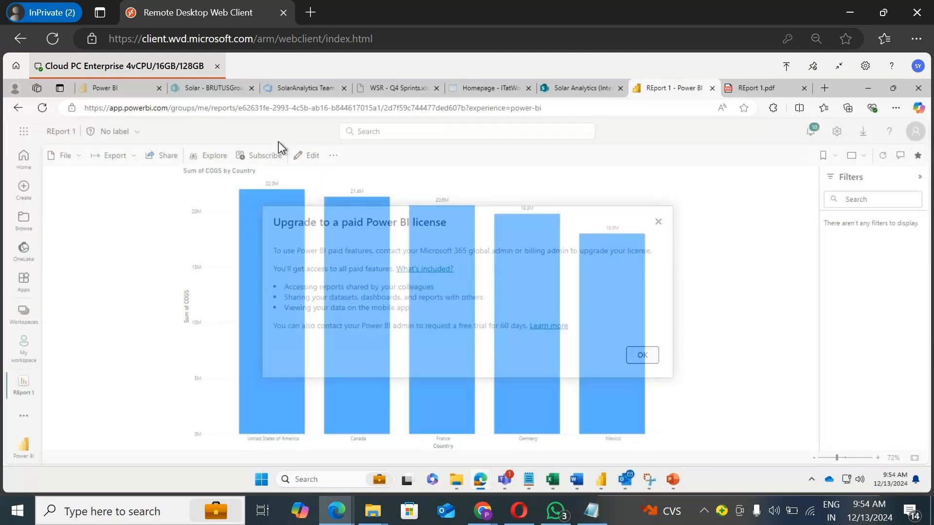
# Step: Open the report's related content panel from the more-options menu, then close it
pyautogui.click(335, 156)
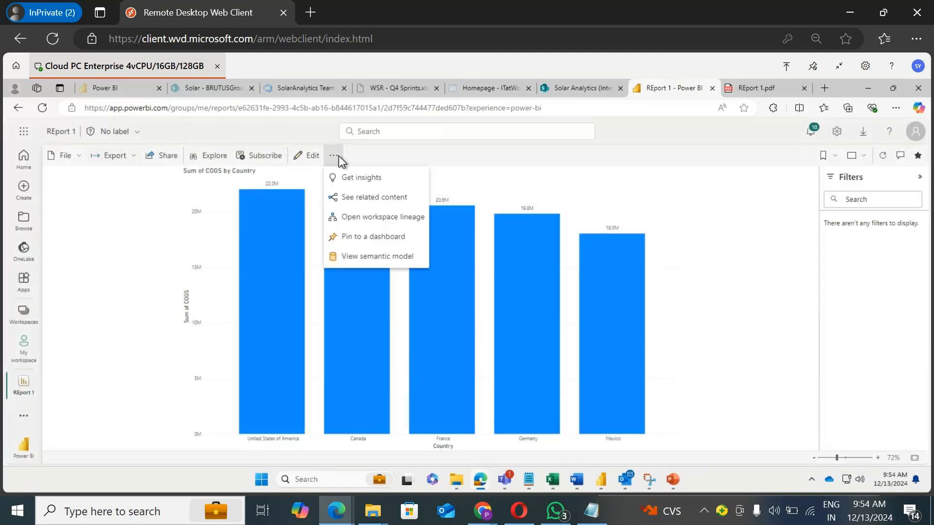
pyautogui.click(393, 199)
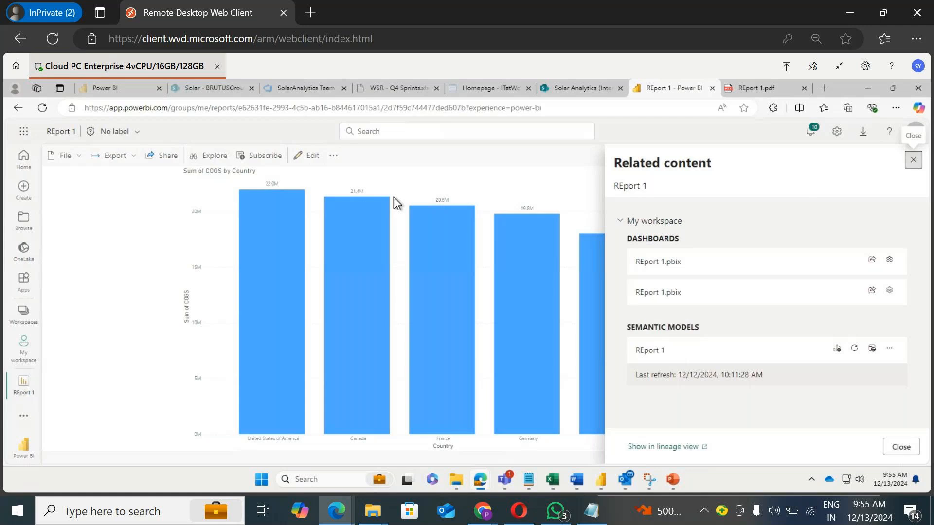
pyautogui.click(913, 159)
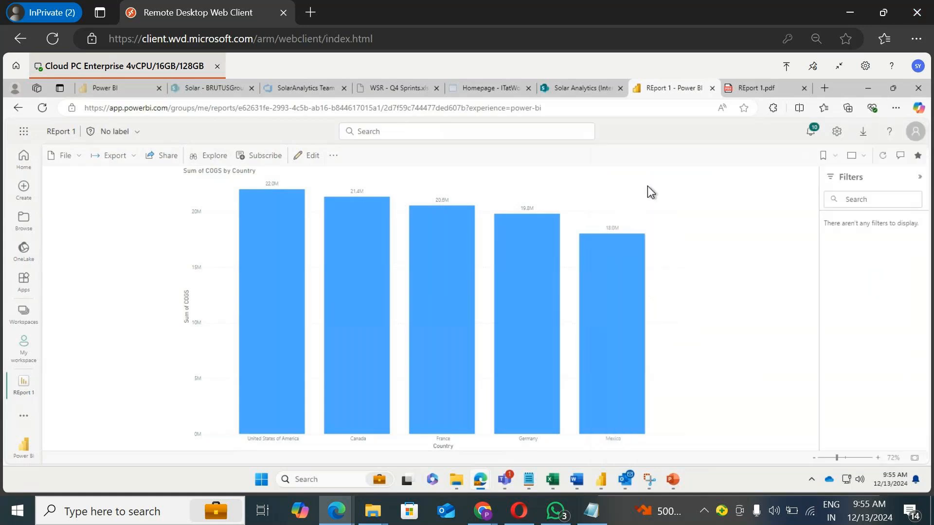
pyautogui.click(334, 156)
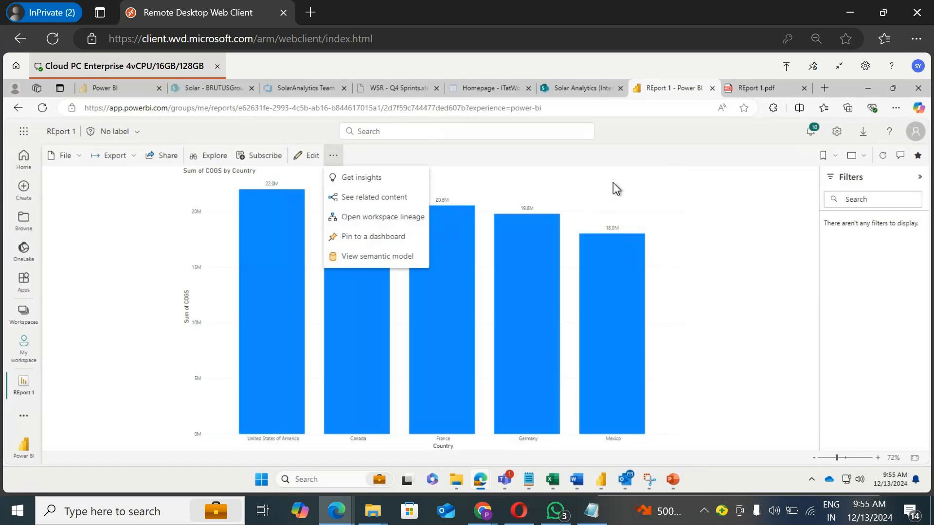
pyautogui.click(485, 155)
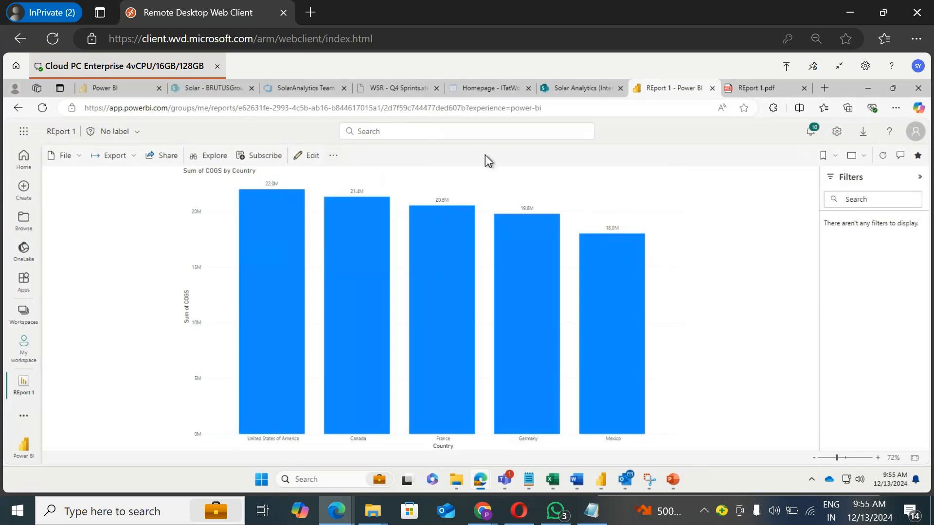
# Step: Select the Canada bar and add a personal bookmark capturing the report's current state
pyautogui.click(823, 156)
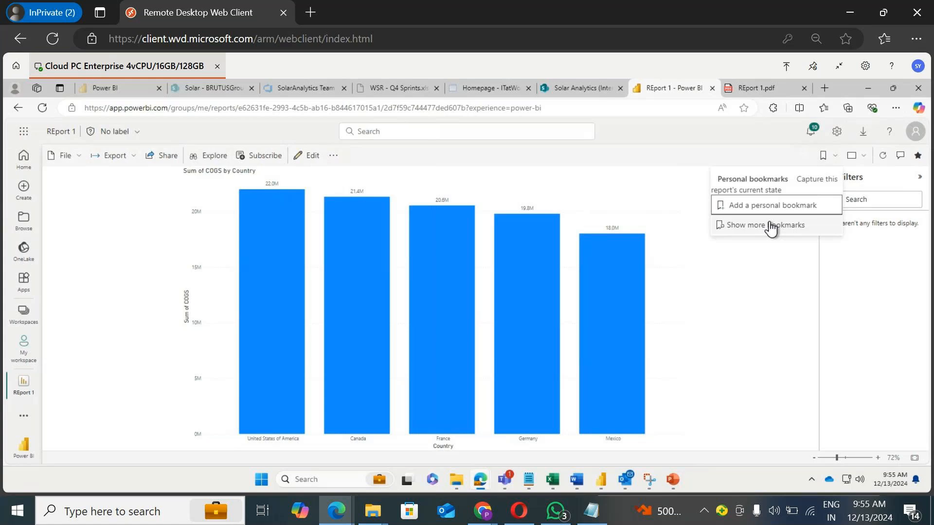
pyautogui.click(367, 366)
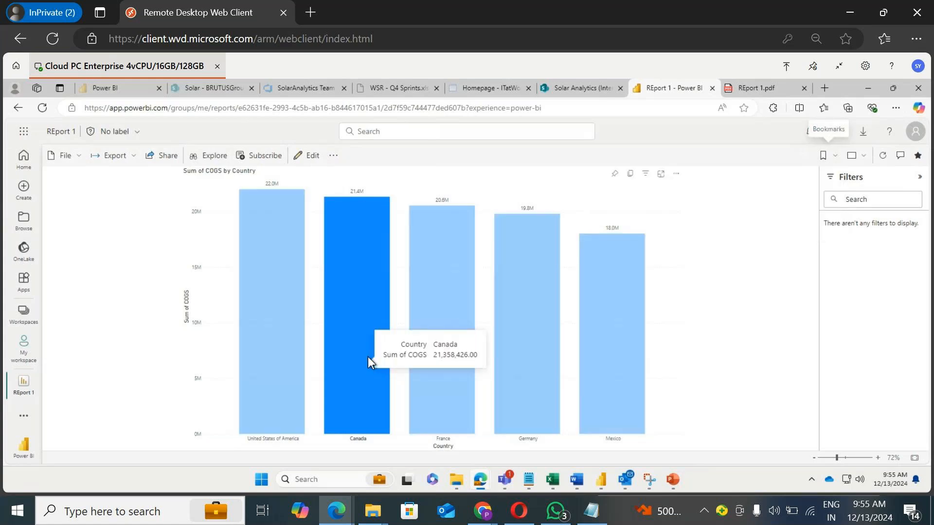
pyautogui.click(355, 318)
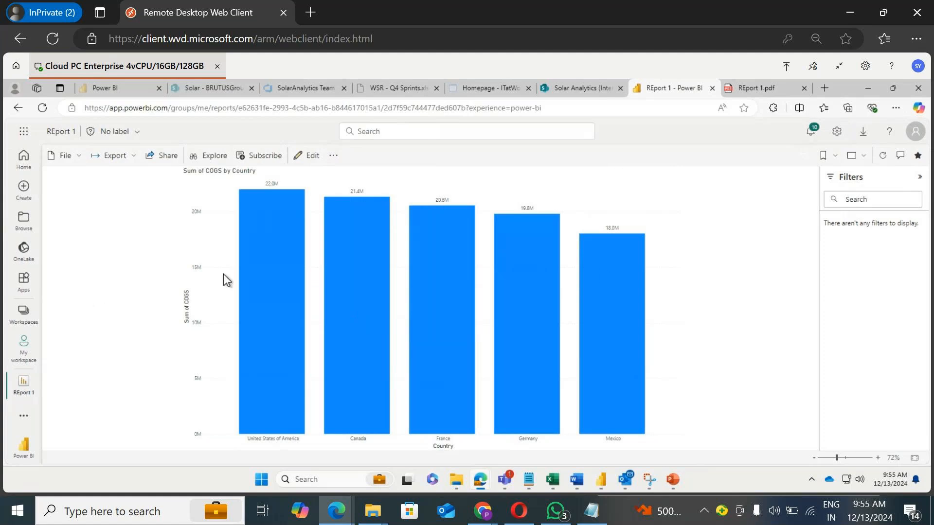
pyautogui.click(358, 347)
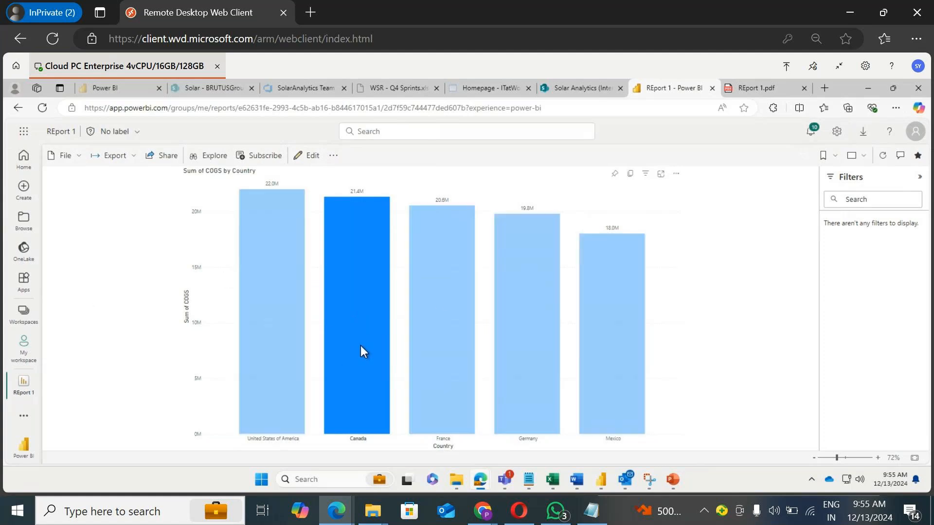
pyautogui.click(836, 158)
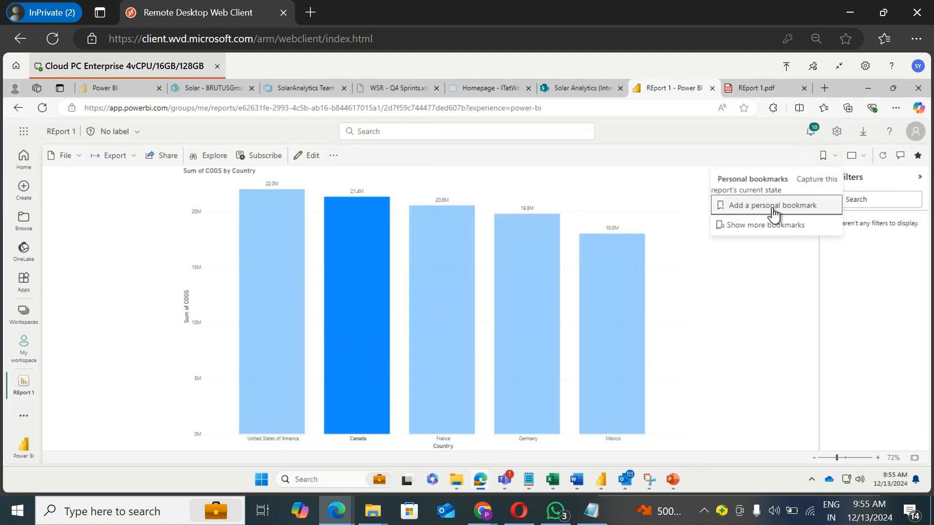
pyautogui.click(789, 210)
pyautogui.click(817, 232)
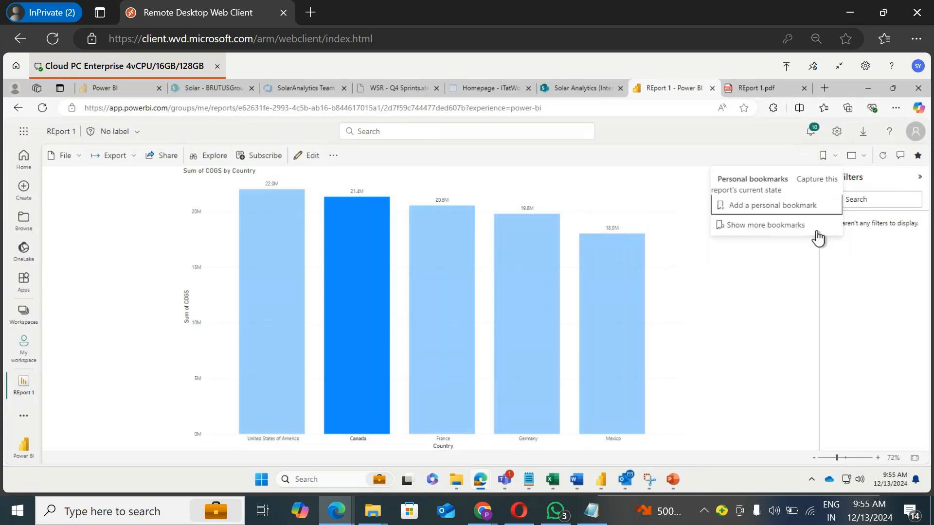
pyautogui.click(751, 272)
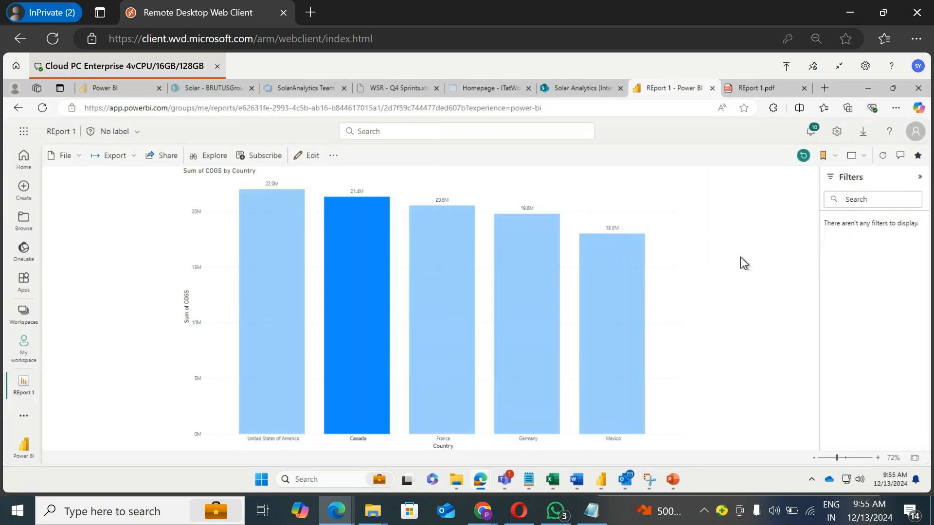
# Step: Clear the chart selection and open the personal bookmarks list
pyautogui.click(457, 313)
pyautogui.click(461, 305)
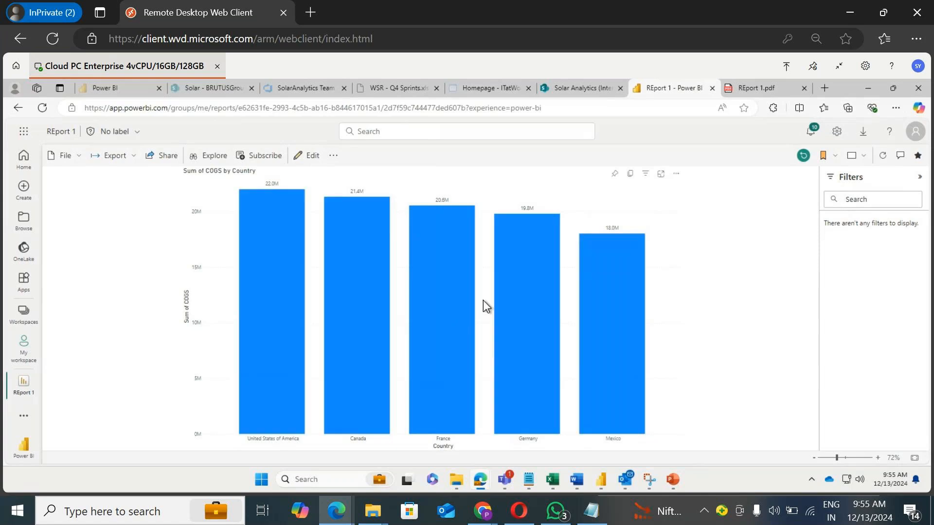
pyautogui.click(829, 158)
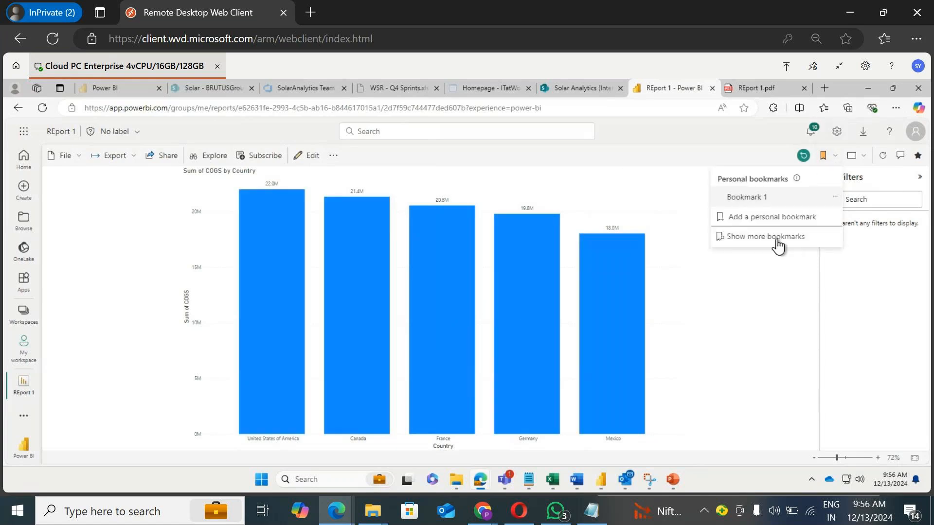
# Step: Apply Bookmark 1 and open the full Bookmarks pane
pyautogui.click(771, 197)
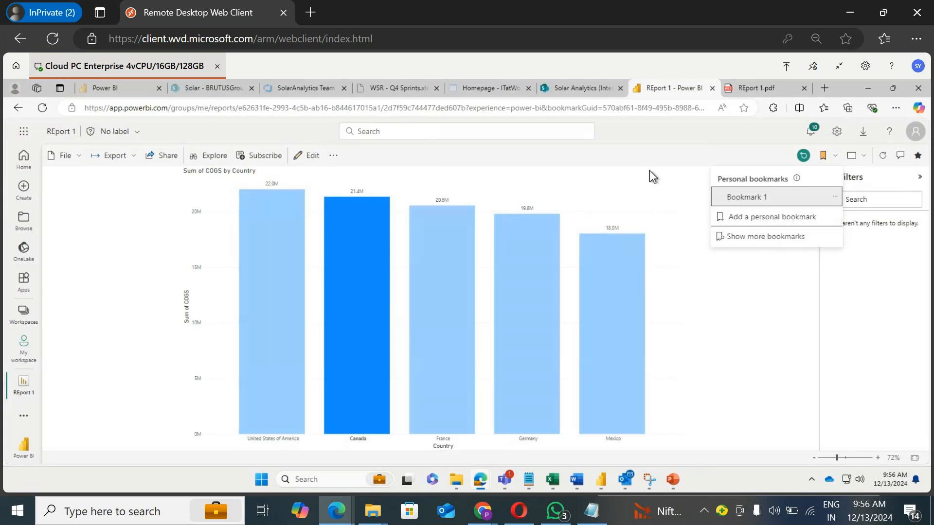
pyautogui.click(761, 238)
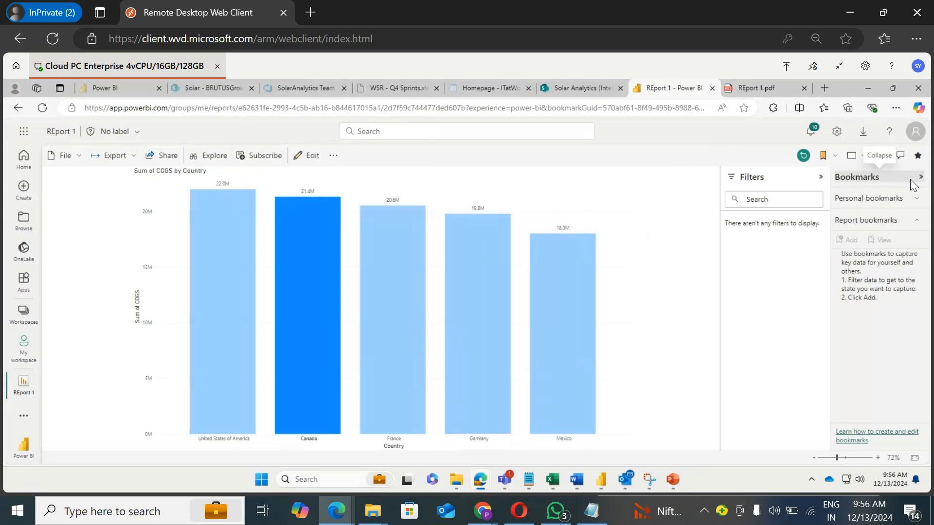
pyautogui.click(835, 156)
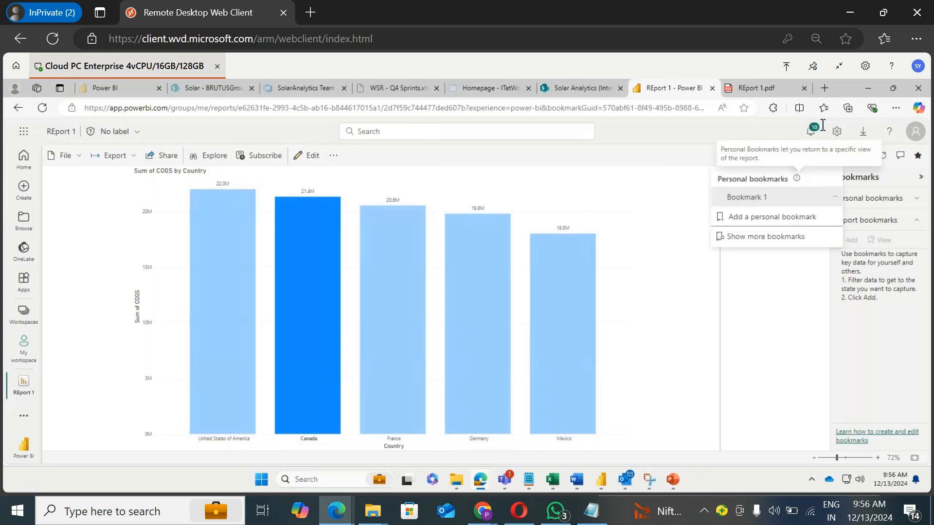
pyautogui.click(693, 134)
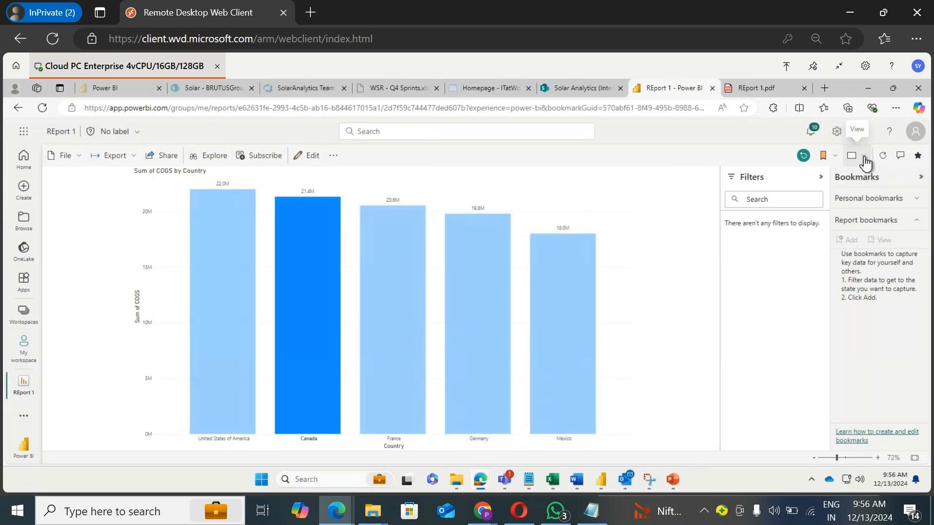
# Step: View the report in full screen, then exit full screen
pyautogui.click(864, 156)
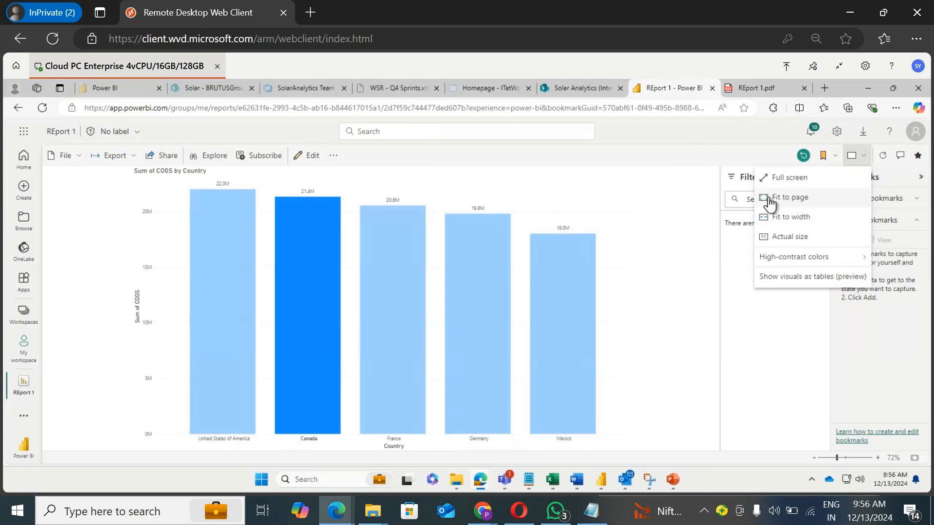
pyautogui.click(807, 178)
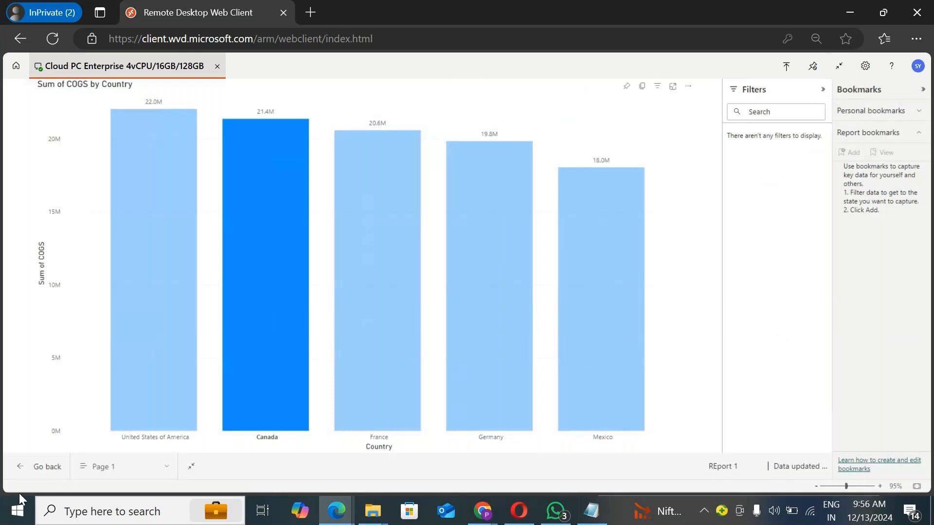
pyautogui.click(192, 465)
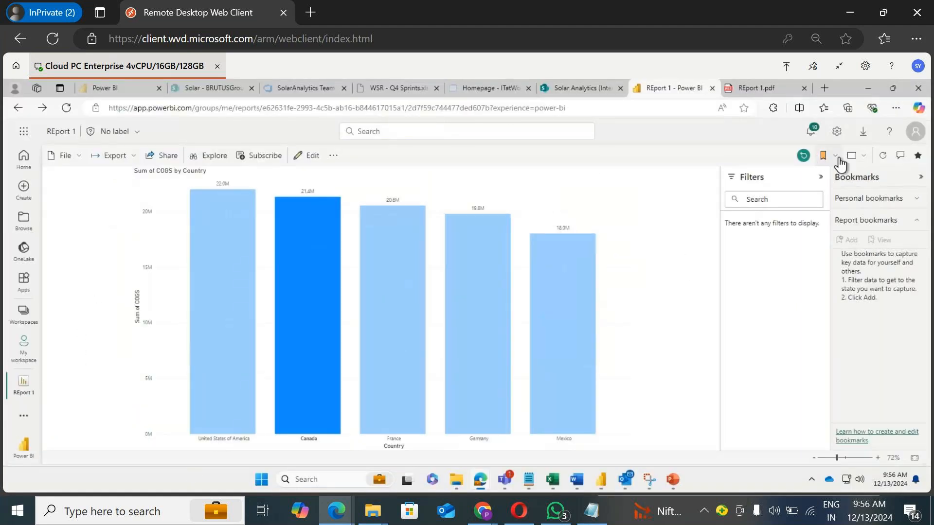
# Step: Switch the report view to Fit to width and scroll through the page
pyautogui.click(863, 156)
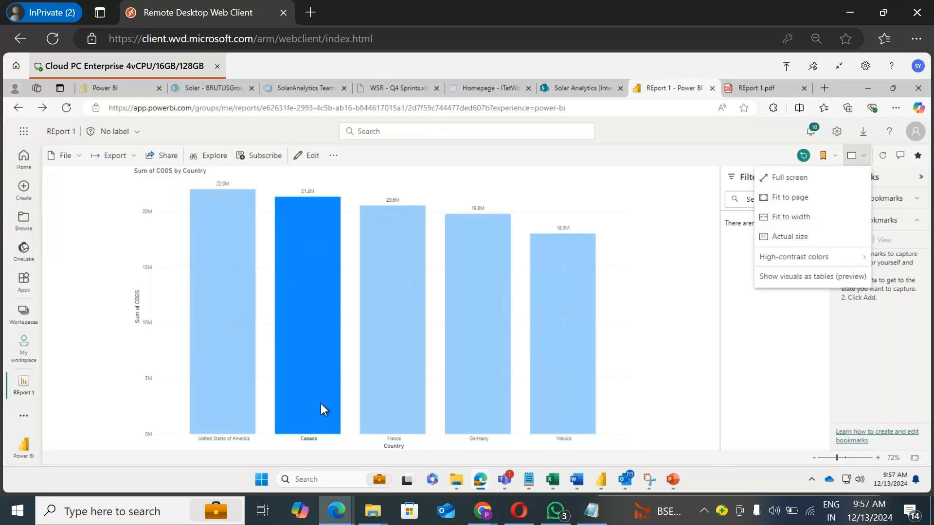
pyautogui.click(796, 199)
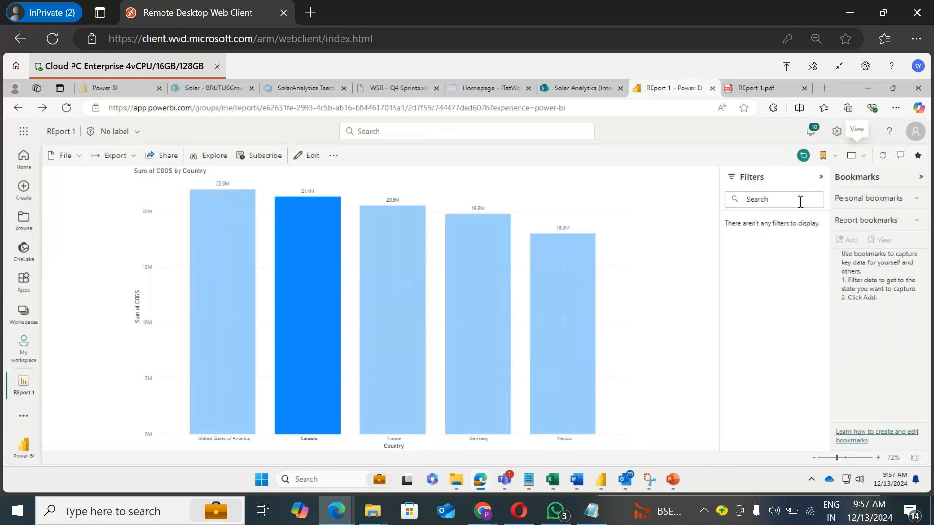
pyautogui.click(862, 162)
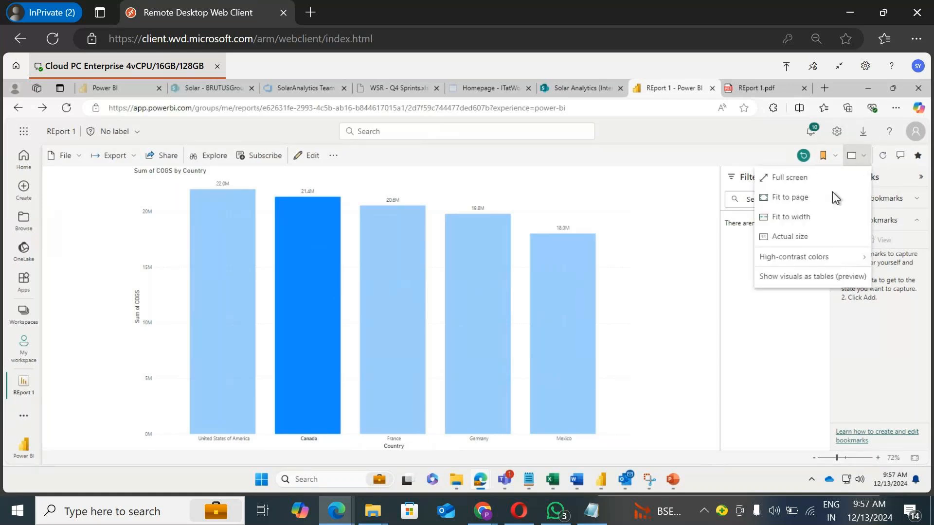
pyautogui.click(811, 215)
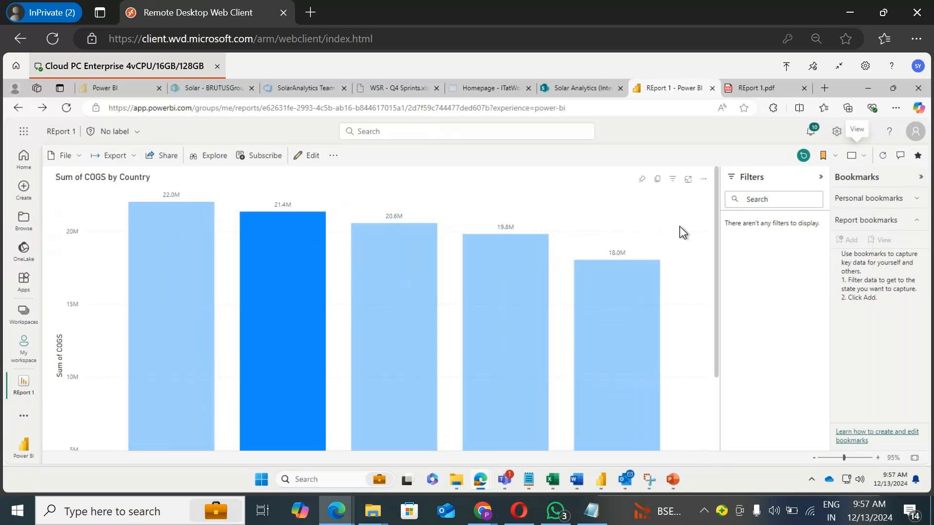
pyautogui.scroll(-2, 689, 241)
pyautogui.scroll(2, 690, 241)
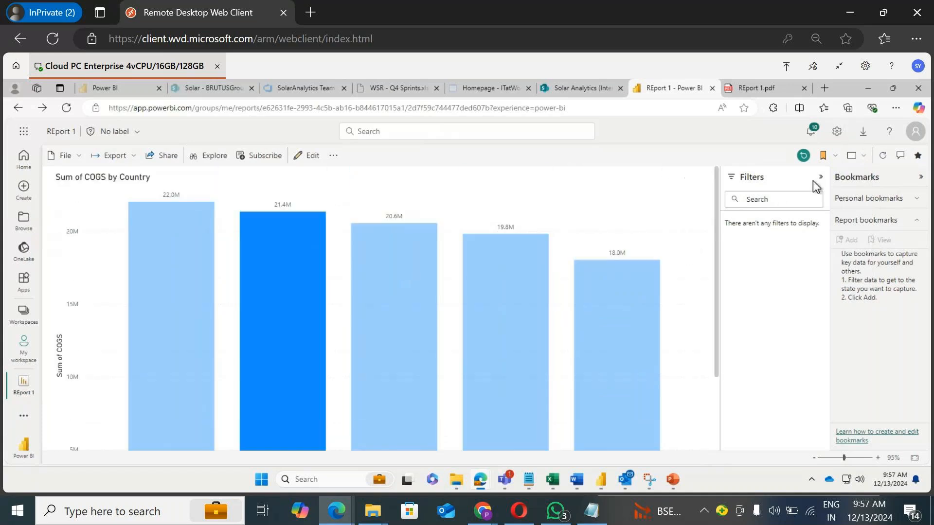
# Step: Switch the report view to Actual size and scroll through the page
pyautogui.click(855, 155)
pyautogui.click(804, 238)
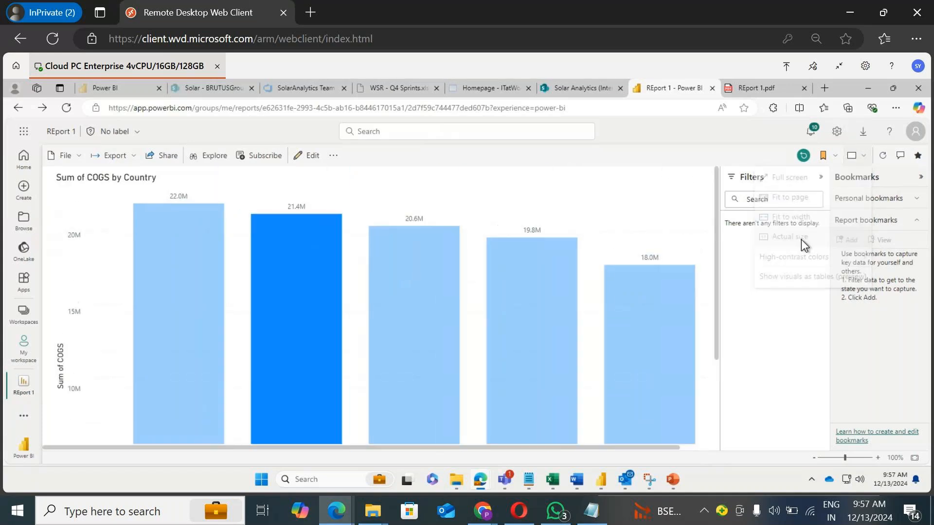
pyautogui.scroll(-2, 687, 243)
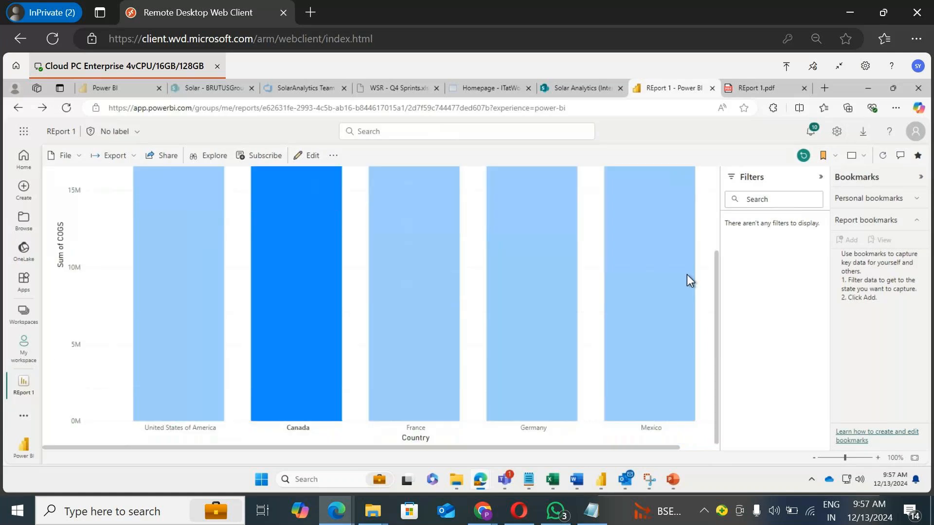
pyautogui.scroll(2, 693, 252)
# Step: Switch the report view back to Fit to page
pyautogui.click(856, 163)
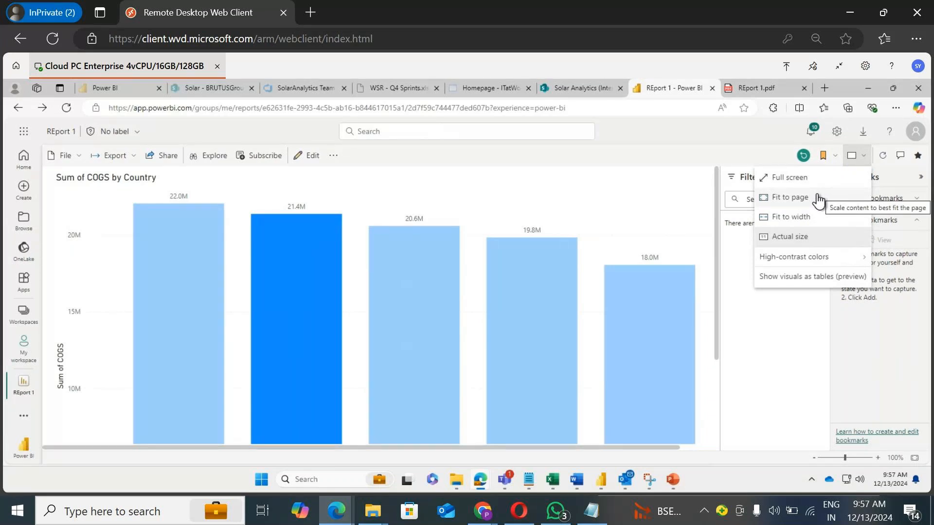
pyautogui.moveTo(819, 259)
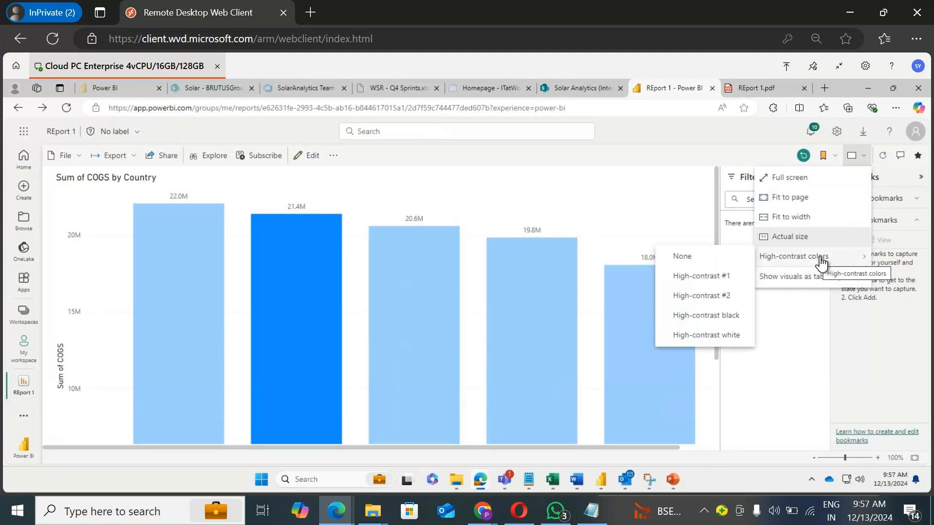
pyautogui.click(798, 197)
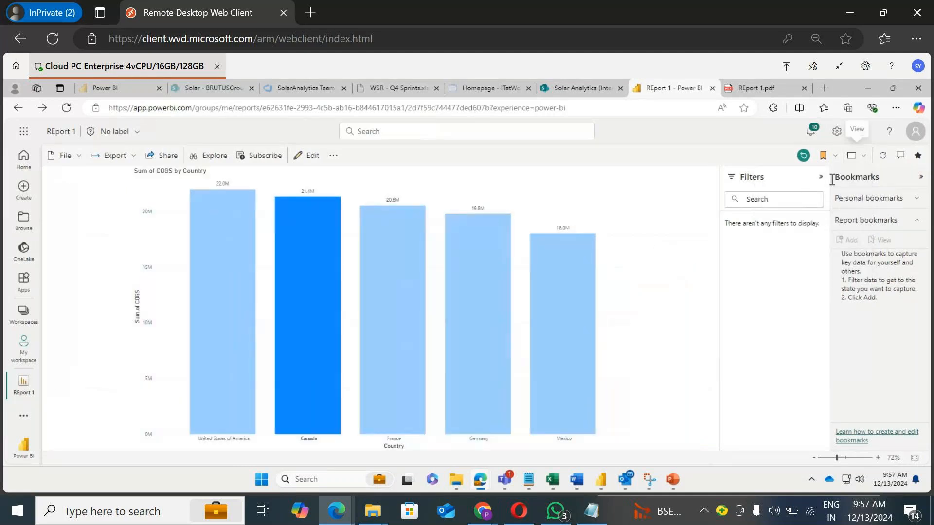
# Step: Apply the High-contrast #1 colour scheme to the report
pyautogui.click(858, 156)
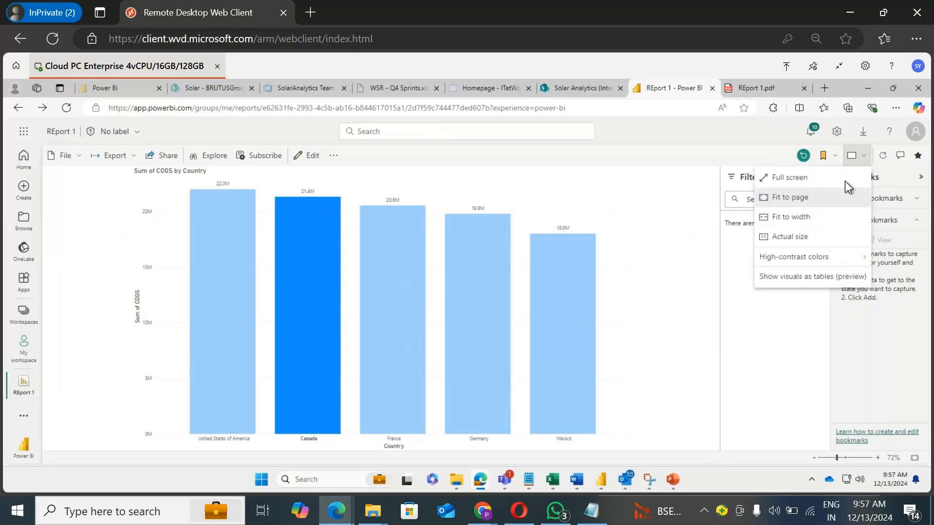
pyautogui.moveTo(808, 256)
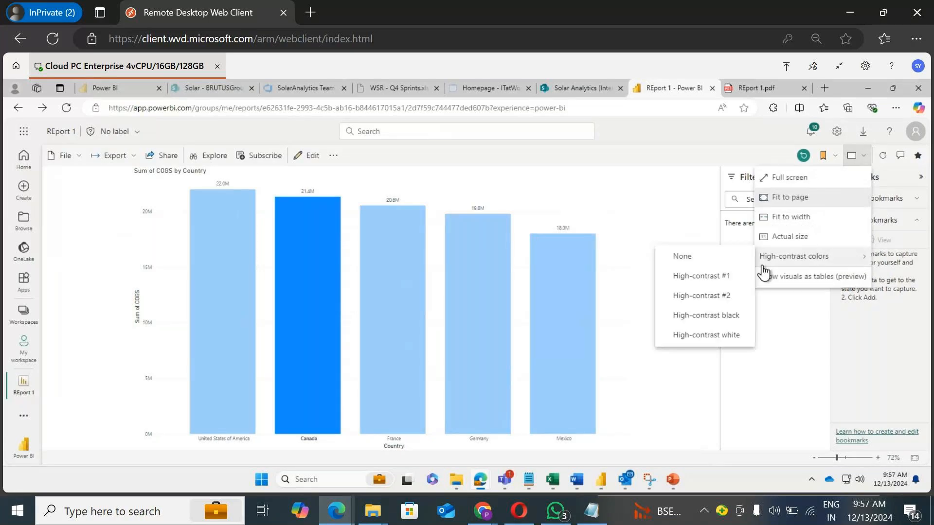
pyautogui.click(712, 273)
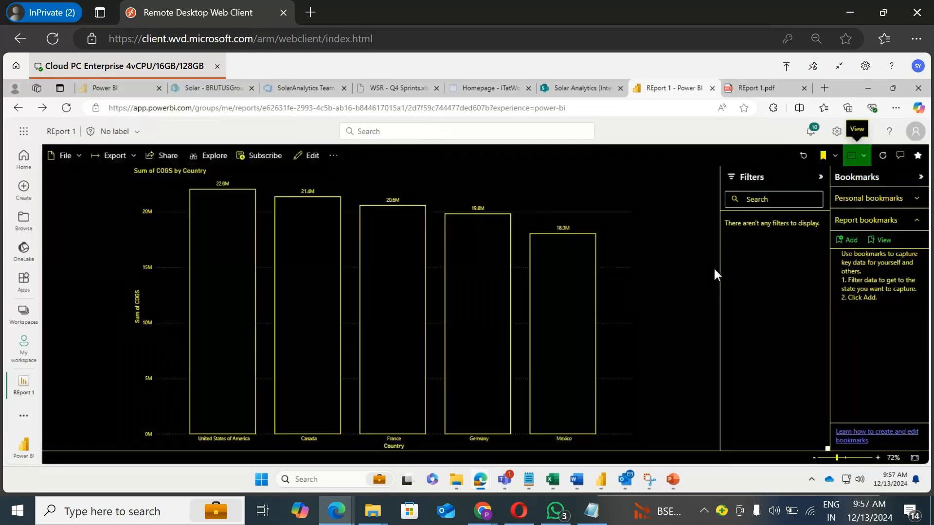
# Step: Apply the High-contrast #2 colour scheme to the report
pyautogui.click(857, 155)
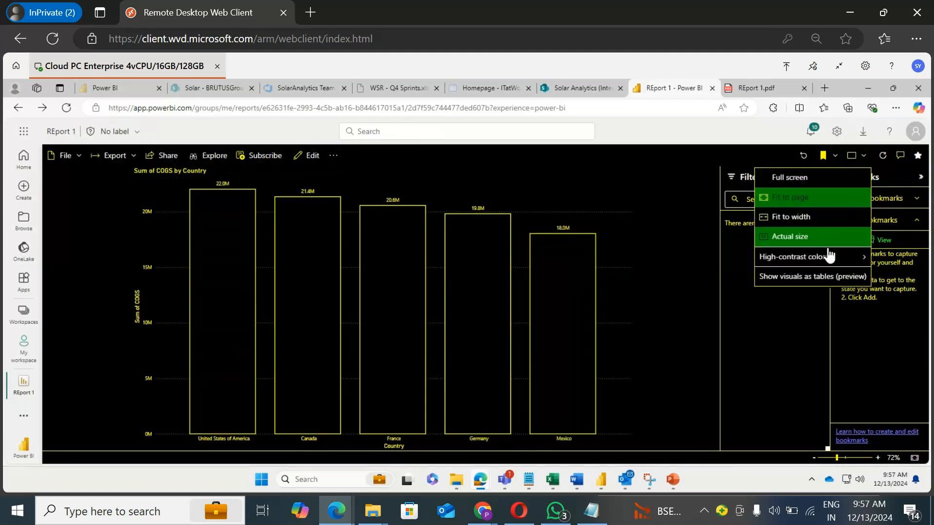
pyautogui.moveTo(830, 255)
pyautogui.click(706, 295)
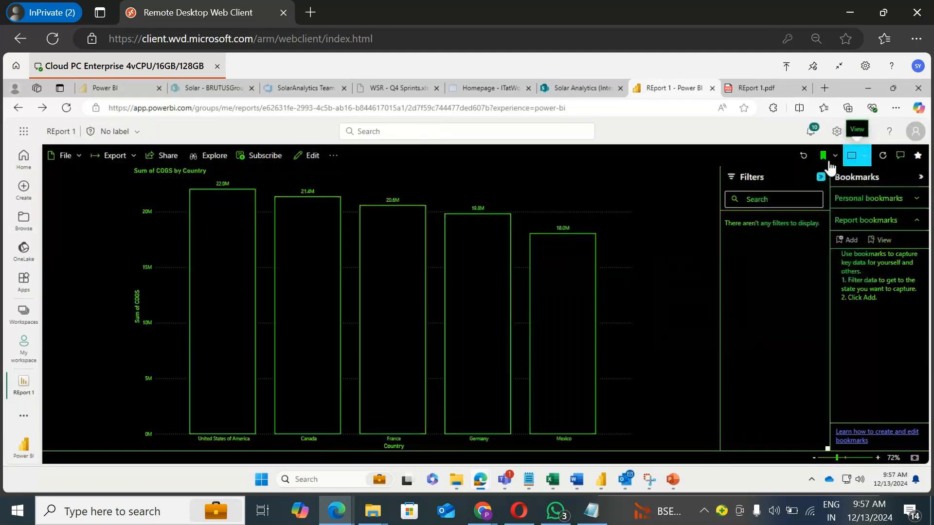
# Step: Apply the High-contrast black colour scheme to the report
pyautogui.click(859, 162)
pyautogui.moveTo(802, 256)
pyautogui.click(708, 313)
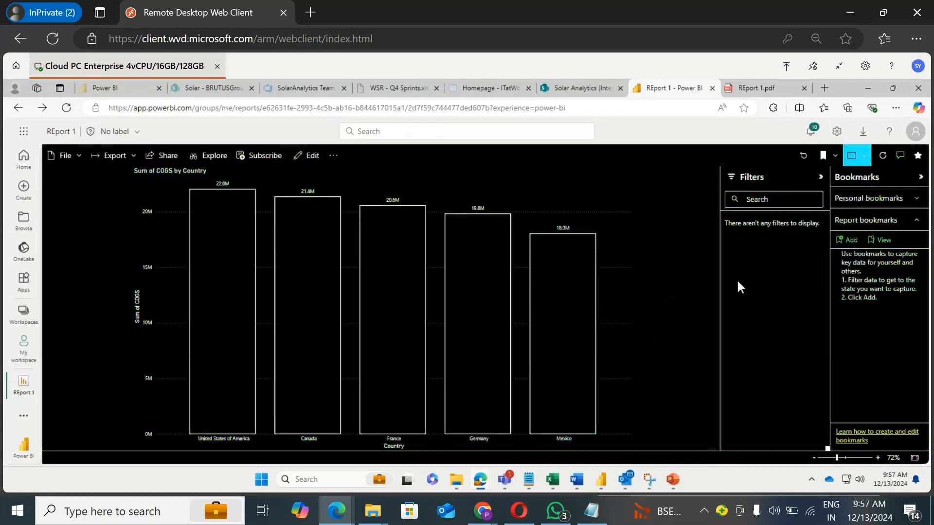
pyautogui.click(858, 163)
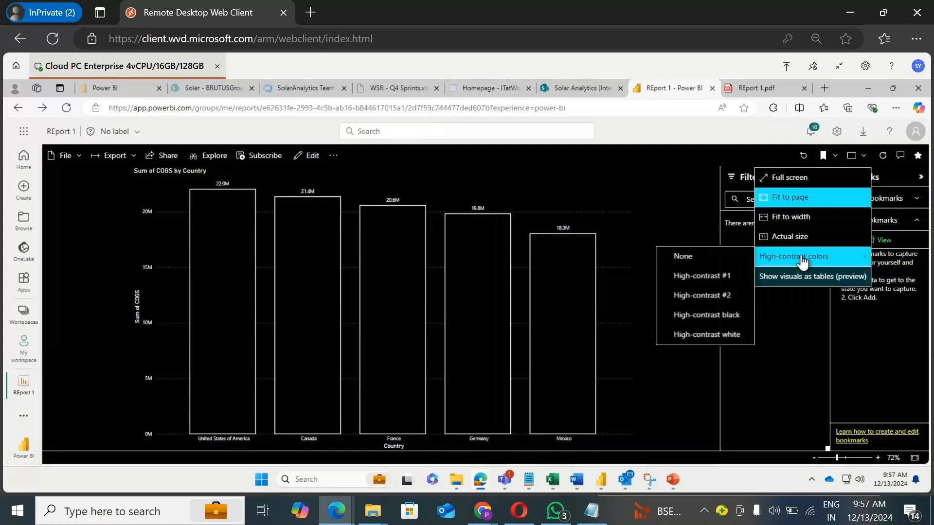
pyautogui.click(708, 318)
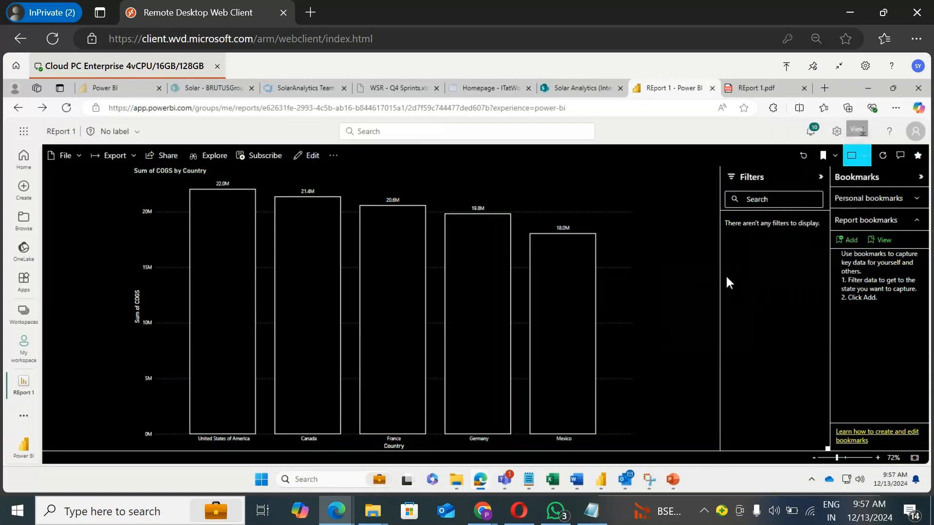
# Step: Reset the high-contrast colours to None
pyautogui.click(864, 164)
pyautogui.moveTo(793, 252)
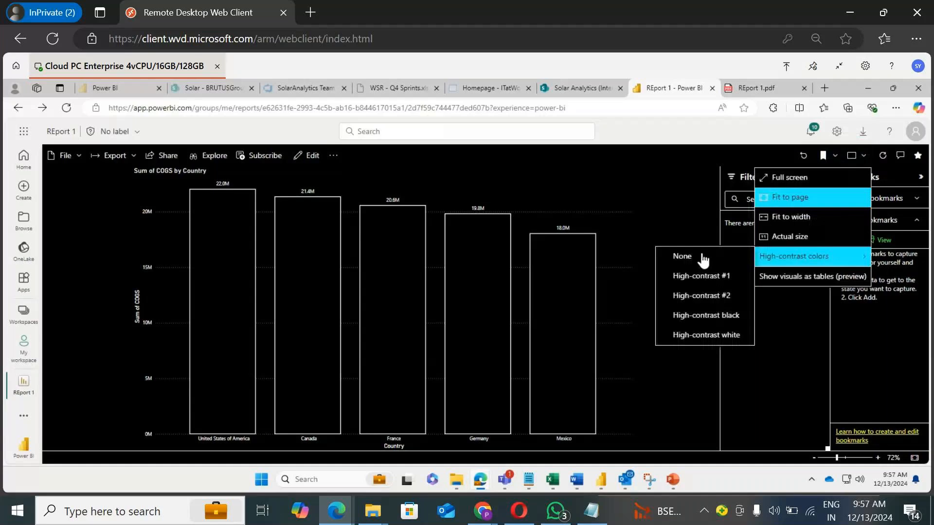
pyautogui.click(677, 255)
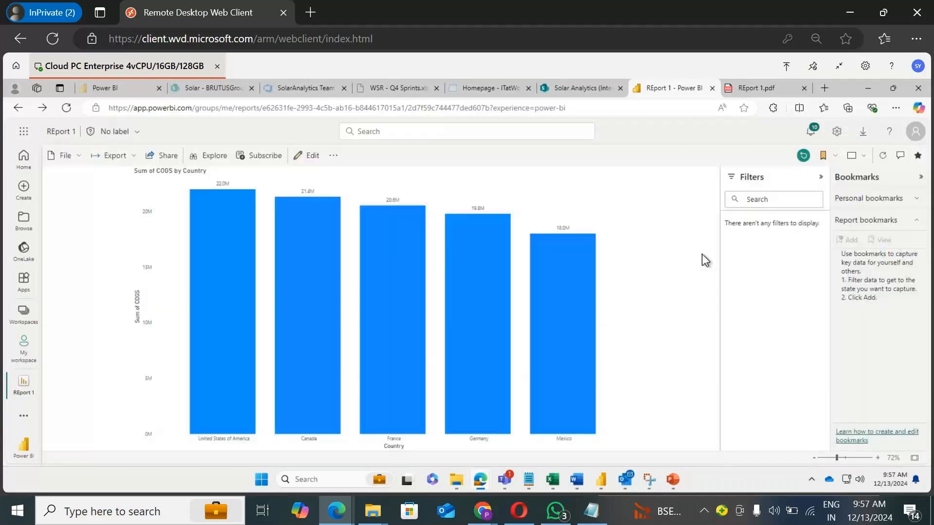
# Step: Turn on Show visuals as tables (preview) for the report
pyautogui.click(864, 164)
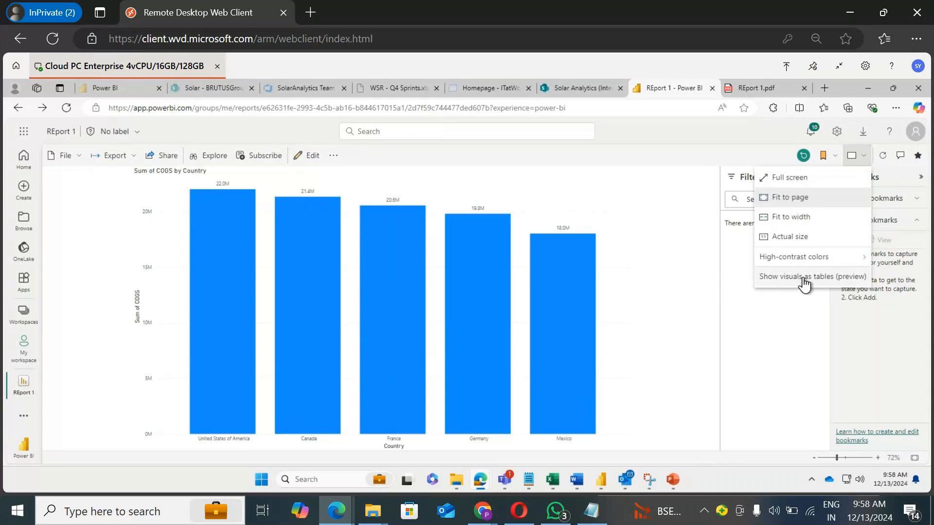
pyautogui.click(802, 277)
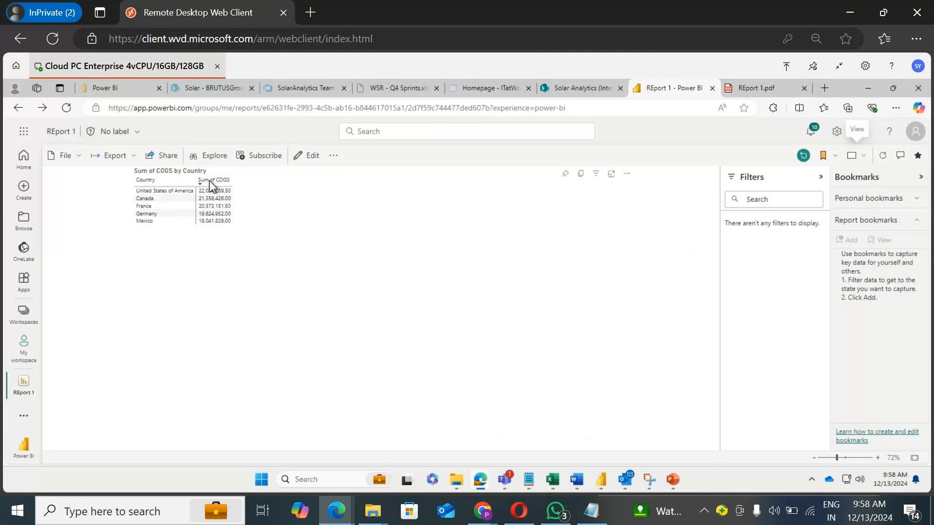
# Step: Switch back to showing the original visuals
pyautogui.click(857, 155)
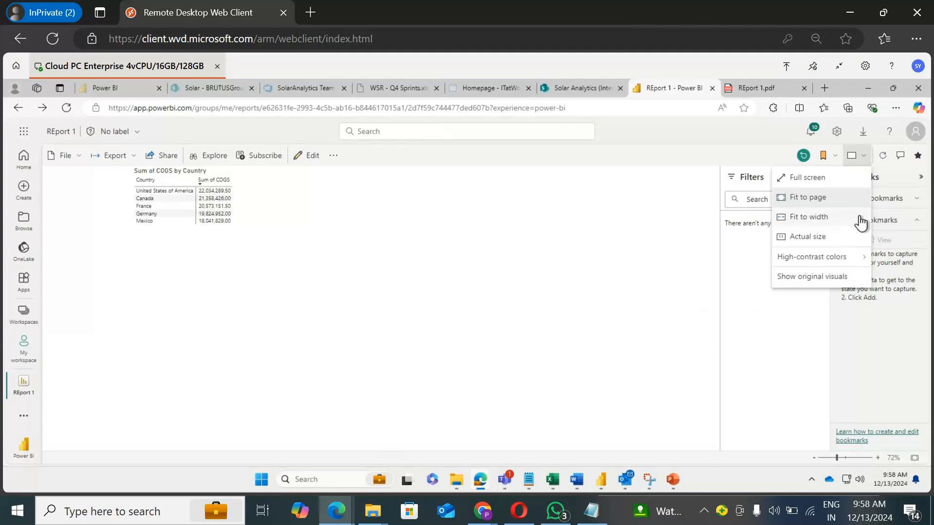
pyautogui.click(826, 276)
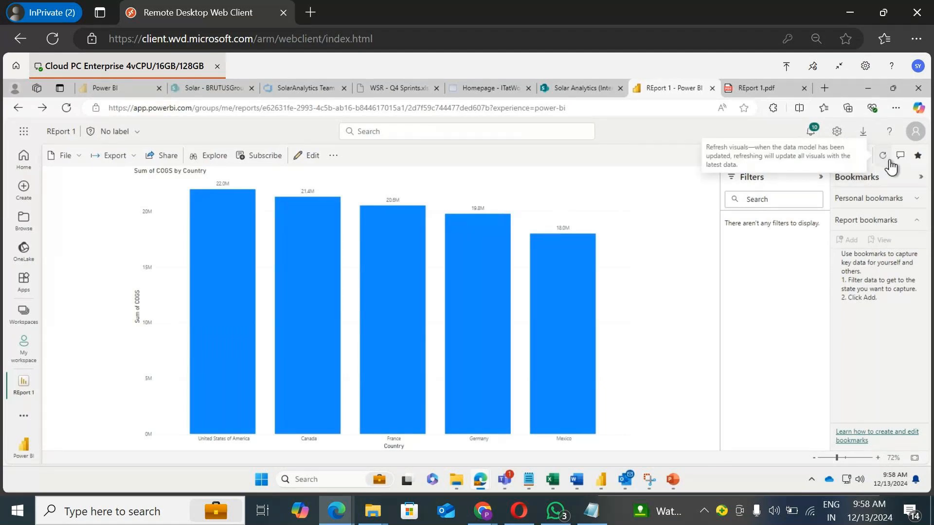
# Step: Toggle the report's favourite status on and off
pyautogui.click(918, 156)
pyautogui.click(920, 159)
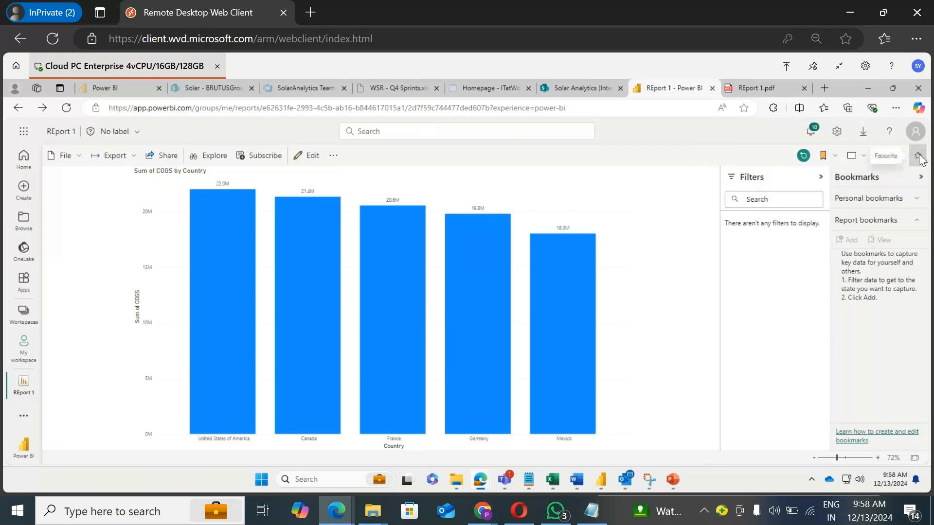
pyautogui.click(919, 159)
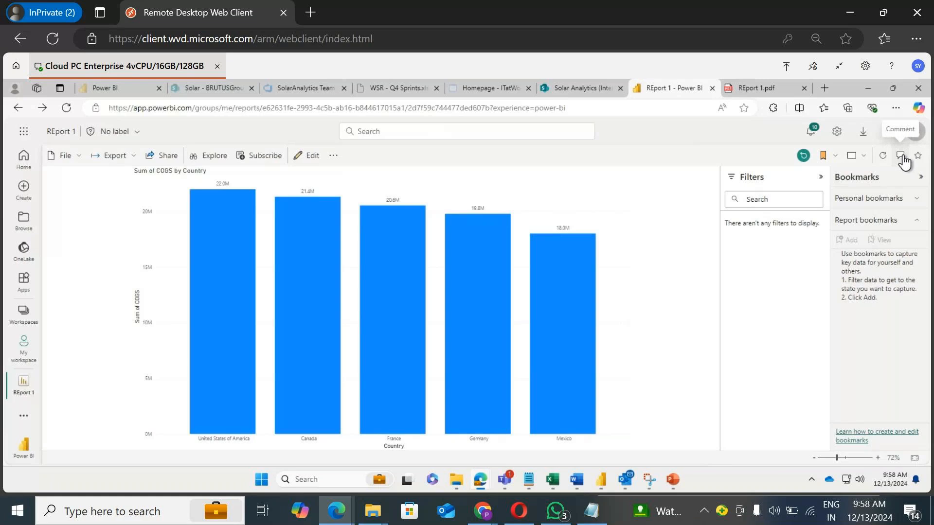
# Step: Open the report's Comments pane and dismiss its introduction
pyautogui.click(901, 156)
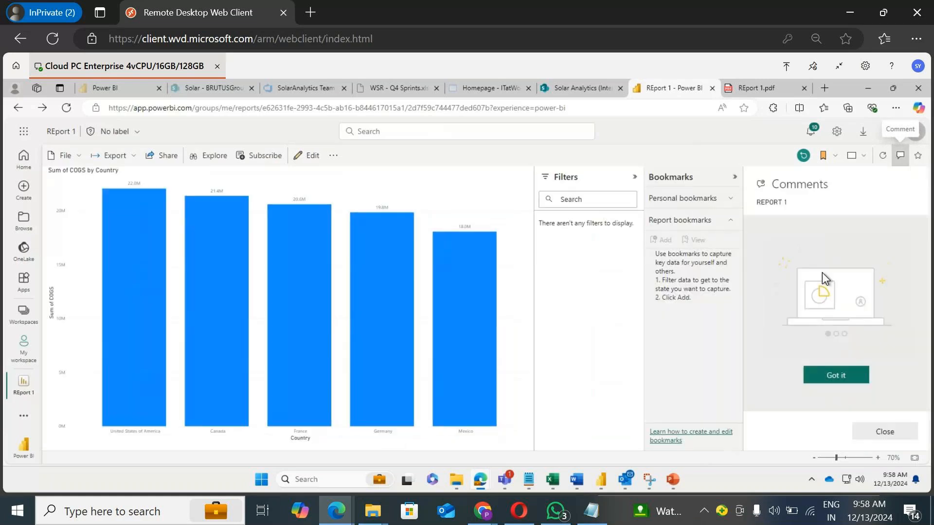
pyautogui.click(826, 379)
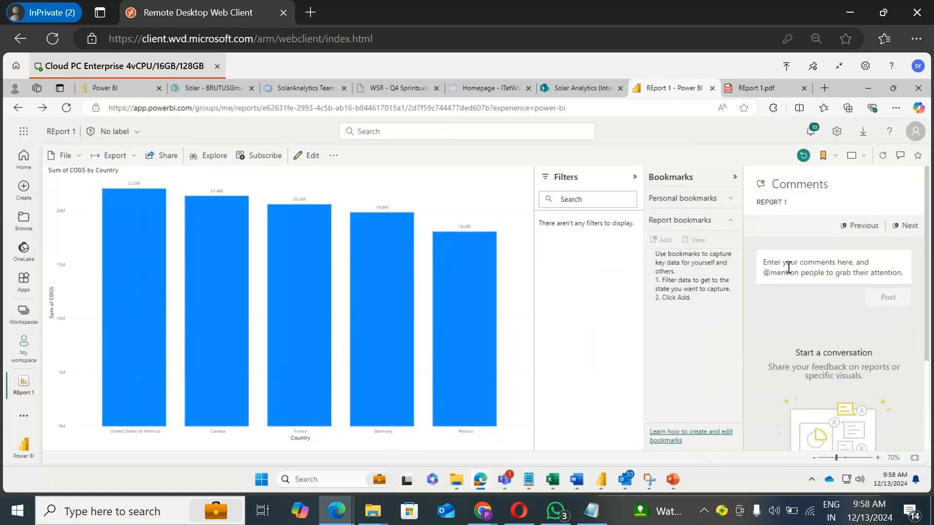
# Step: Post the comment "Hi All" on the report
pyautogui.click(789, 267)
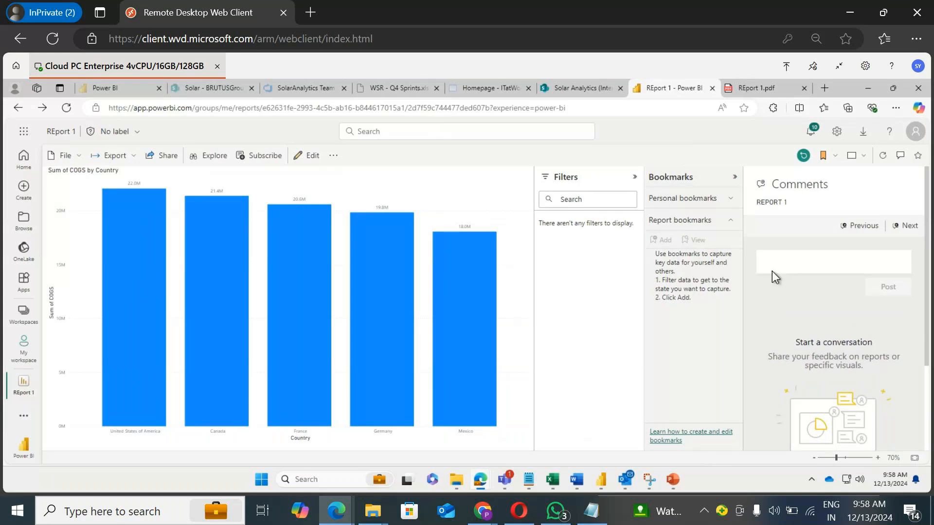
pyautogui.scroll(-3, 770, 270)
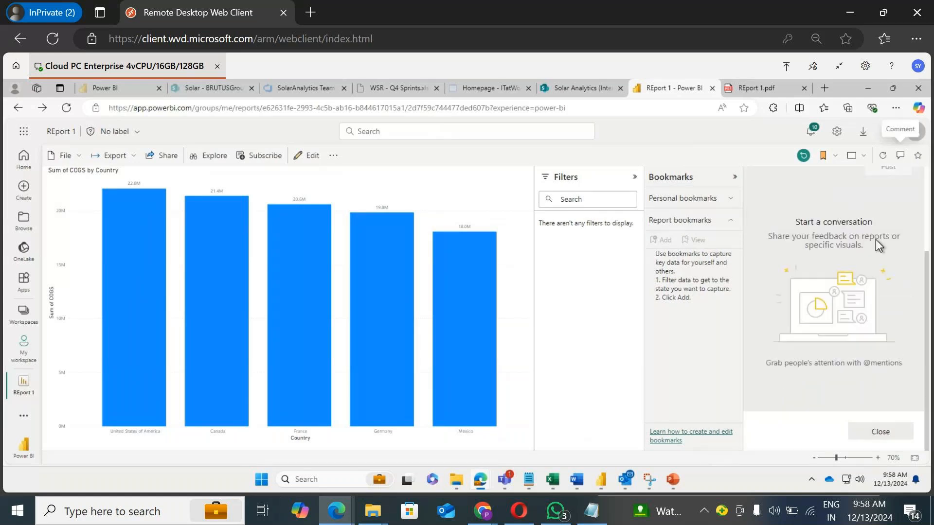
pyautogui.scroll(3, 877, 243)
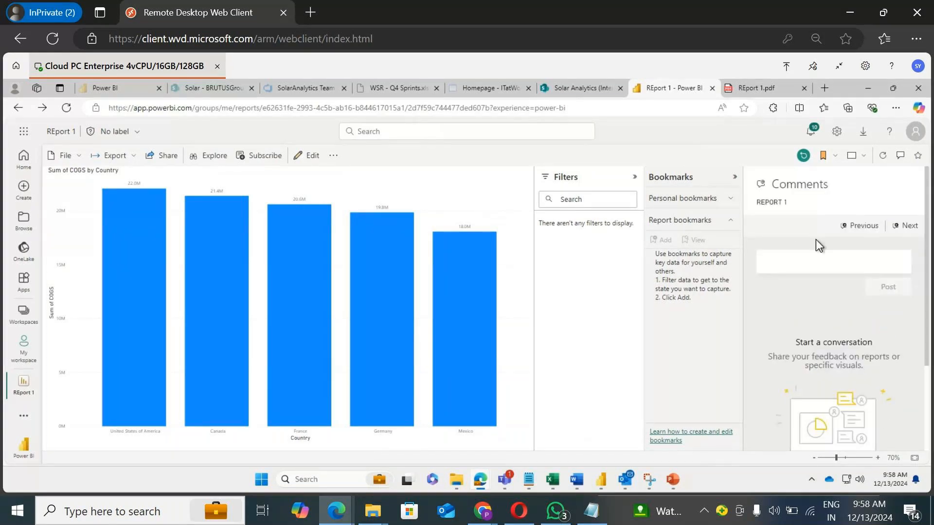
pyautogui.write('Hi All')
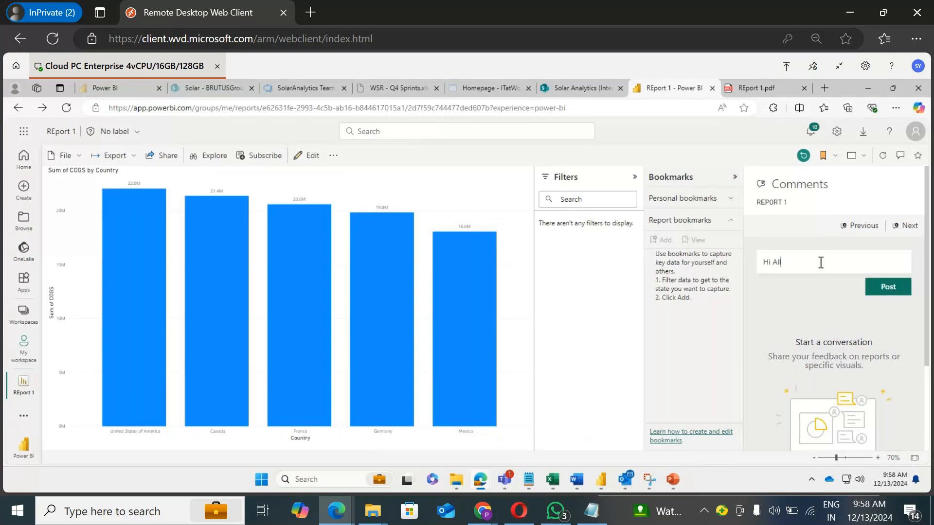
pyautogui.click(886, 286)
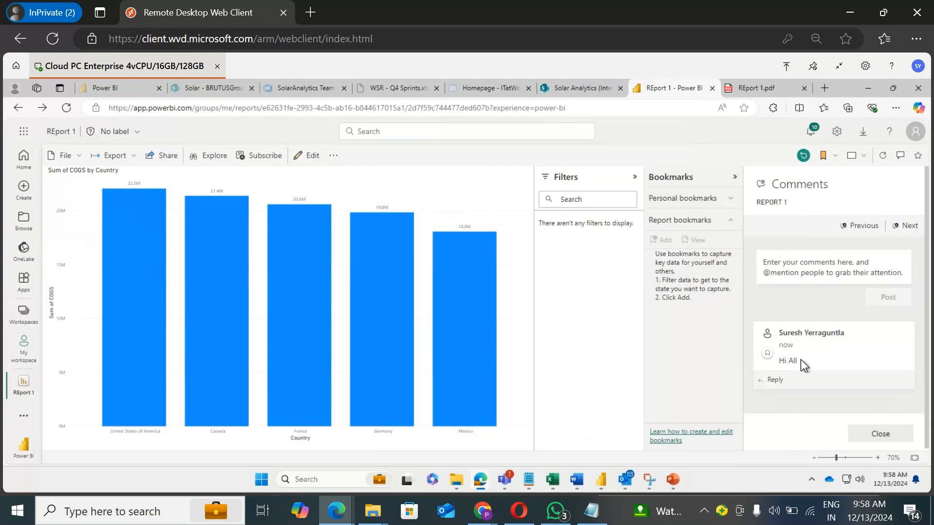
pyautogui.click(783, 380)
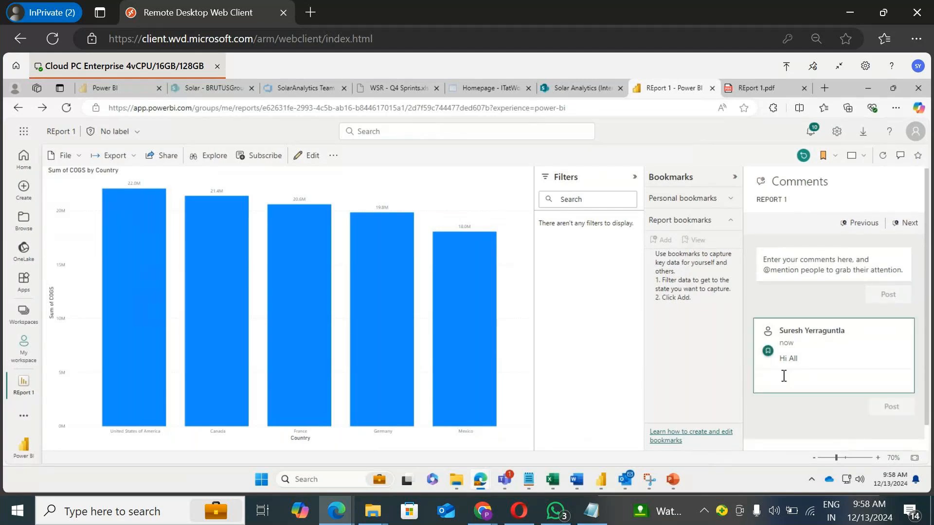
pyautogui.write('@s')
pyautogui.press('BackSpace')
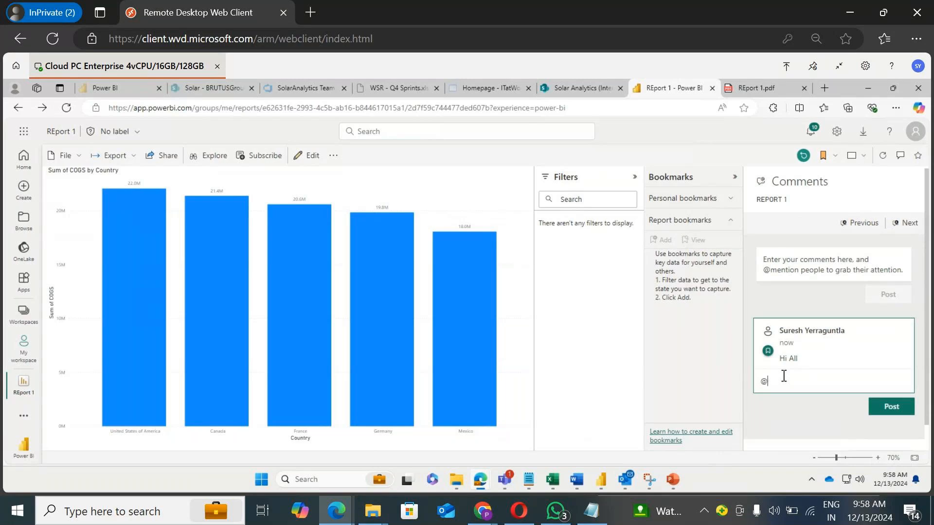
pyautogui.write('bha')
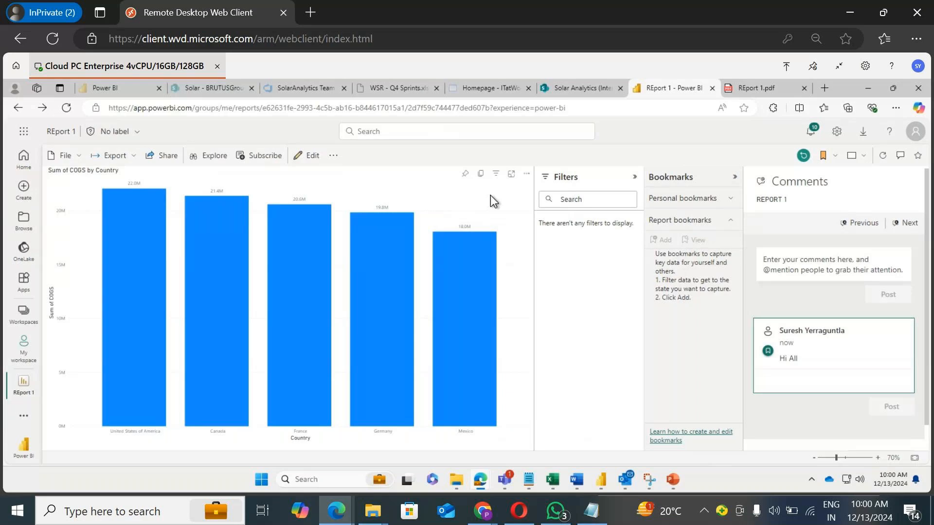
# Step: Collapse the Bookmarks and Filters panes and open the report in edit mode
pyautogui.click(733, 176)
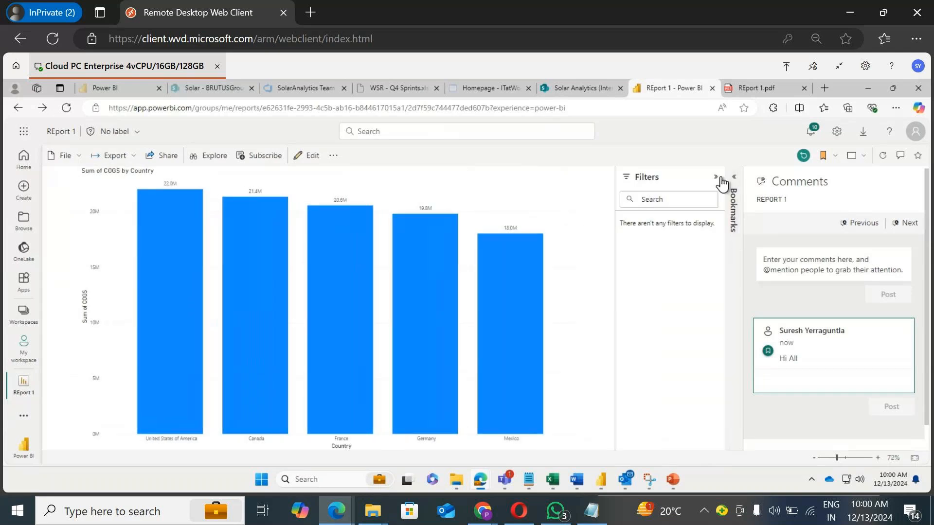
pyautogui.click(717, 177)
pyautogui.click(309, 156)
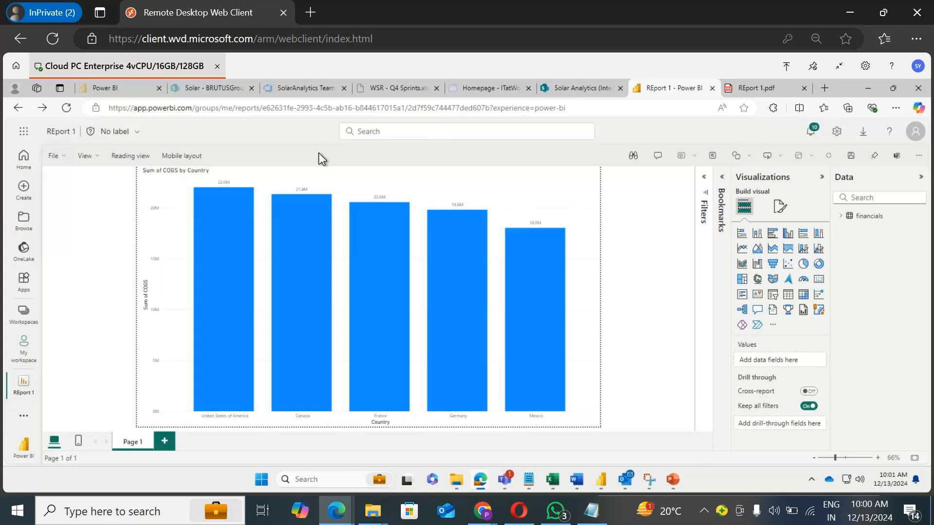
# Step: Examine the View menu options in edit mode and return to Reading view
pyautogui.click(87, 156)
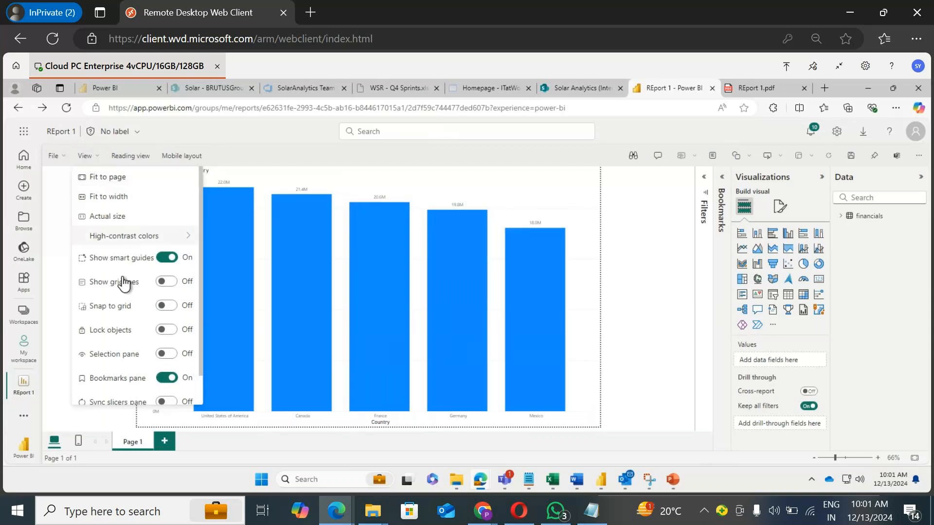
pyautogui.scroll(-1, 125, 281)
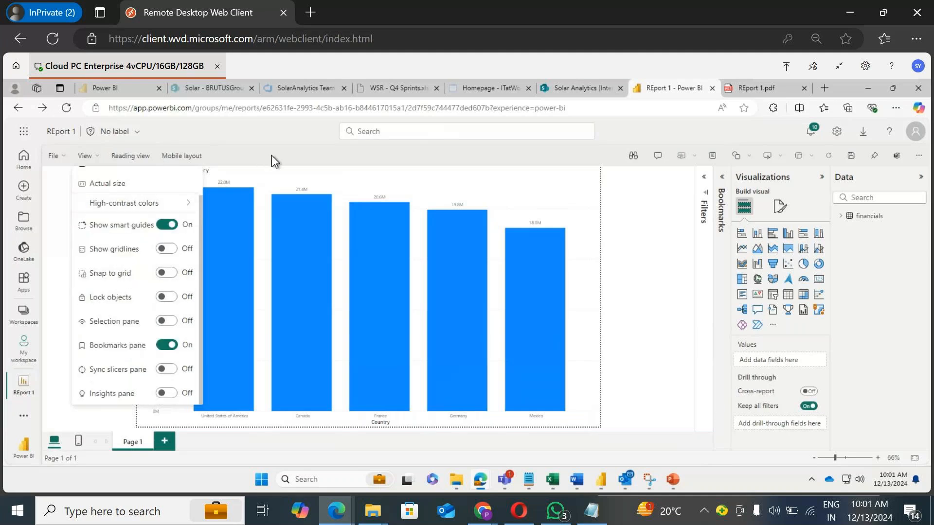
pyautogui.click(193, 156)
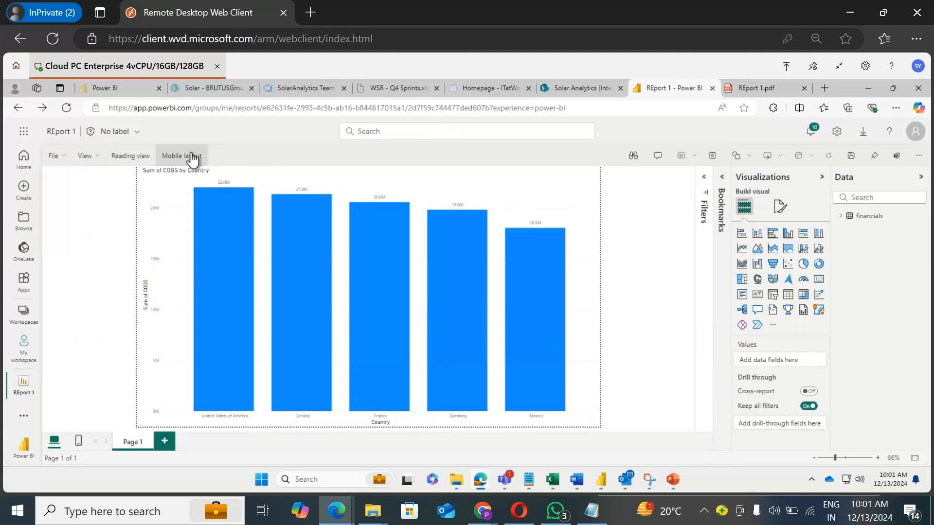
pyautogui.click(193, 157)
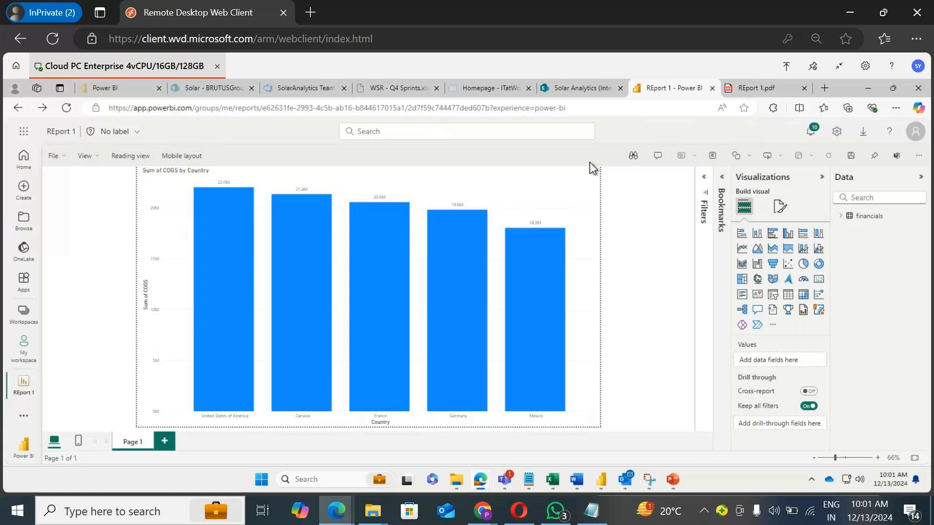
pyautogui.click(129, 160)
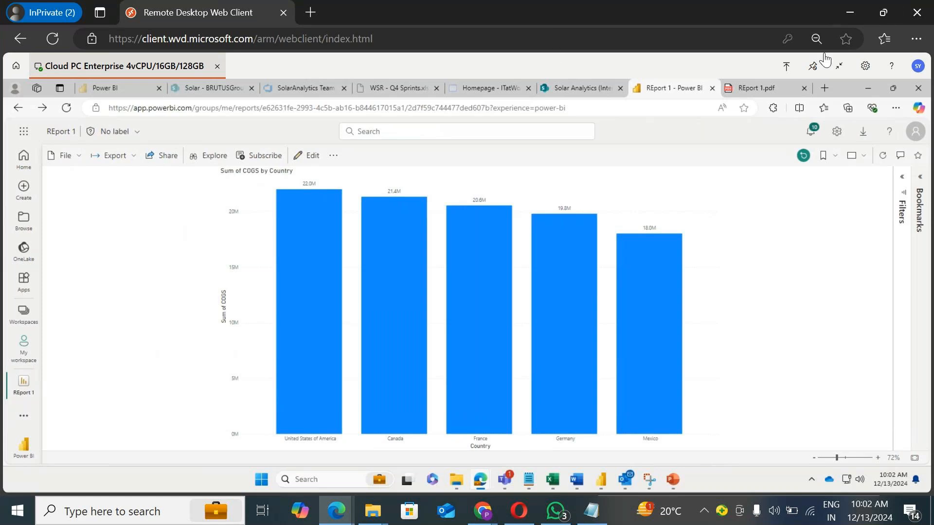
# Step: Open Paint from the Windows search
pyautogui.click(153, 521)
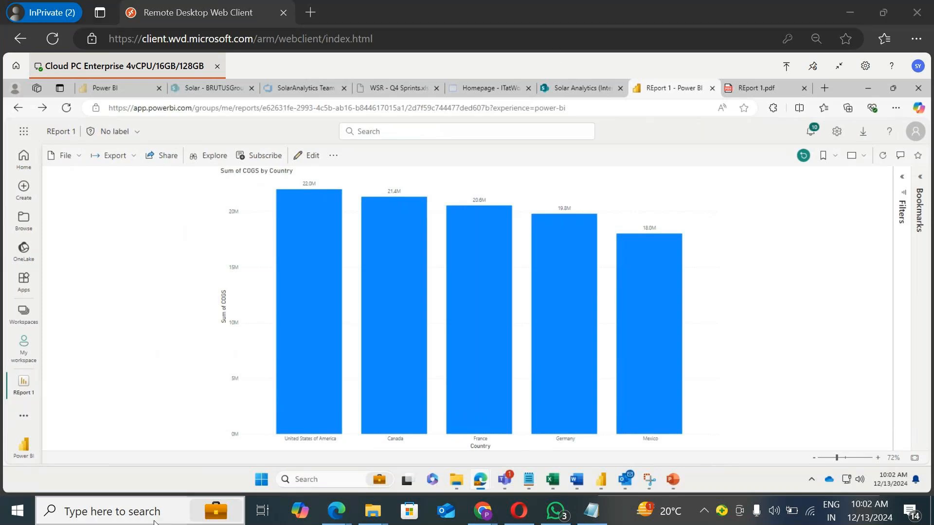
pyautogui.write('paint')
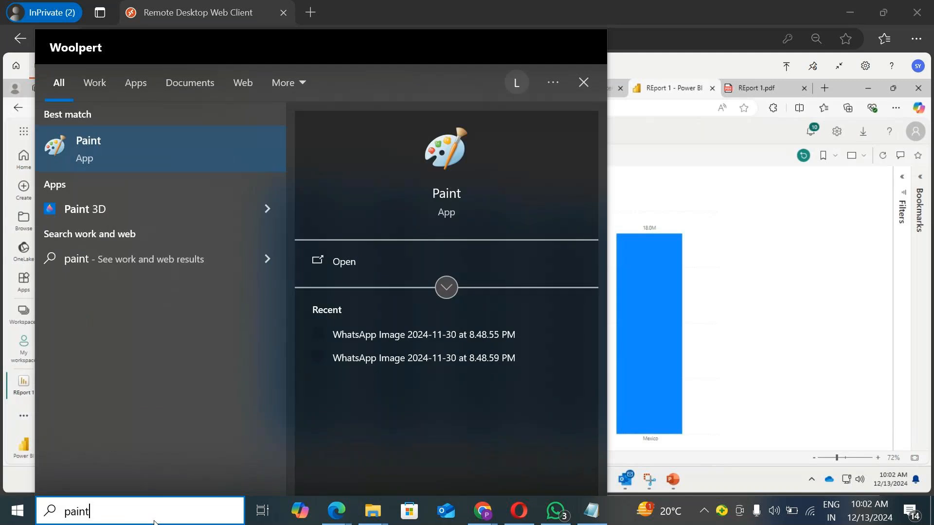
pyautogui.click(122, 148)
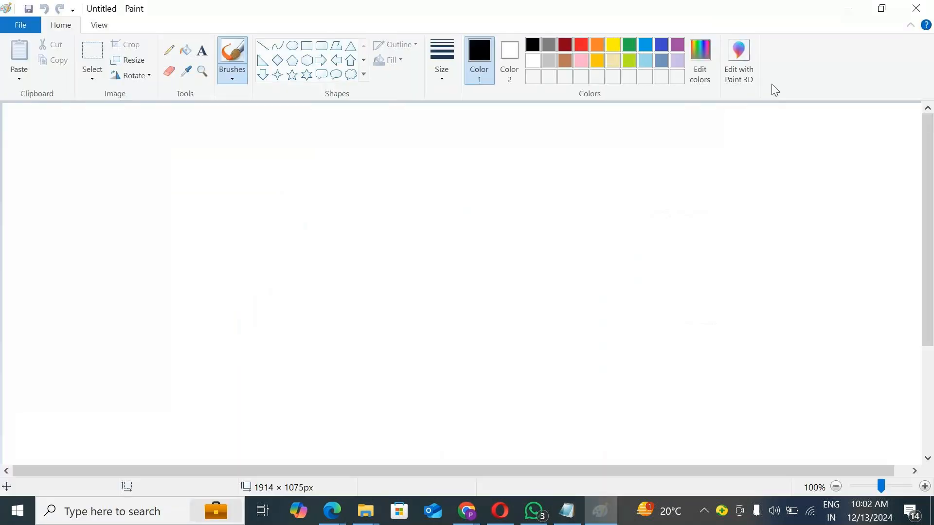
# Step: Draw a rectangle about 672 × 316 px on the canvas
pyautogui.click(307, 47)
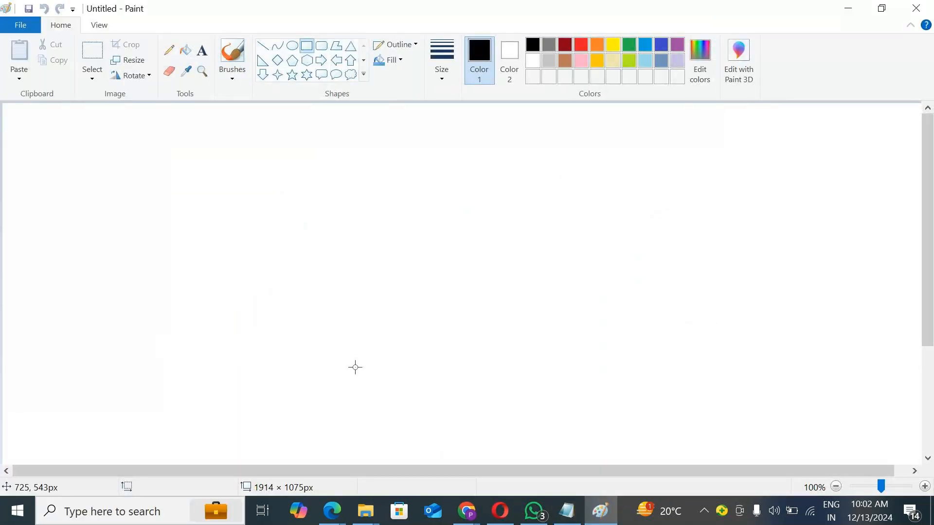
pyautogui.moveTo(140, 160); pyautogui.dragTo(467, 313)
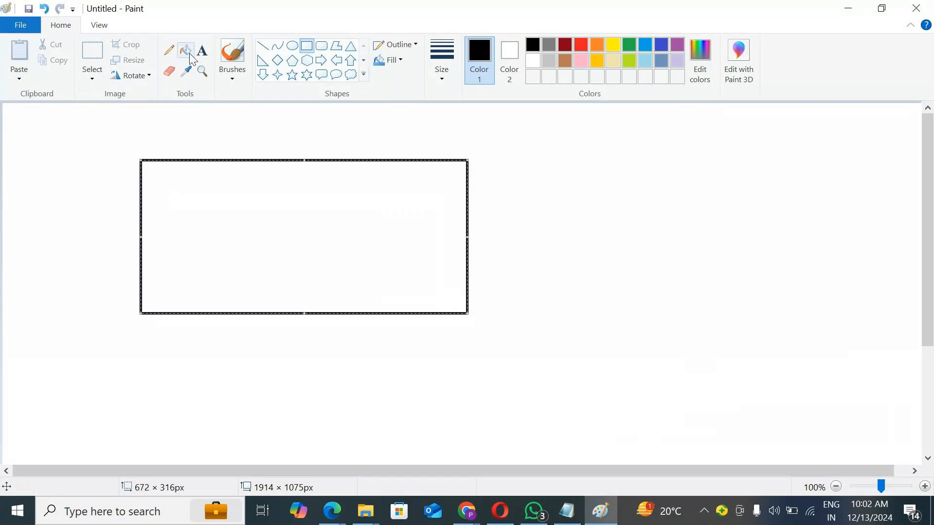
# Step: With a thick green pencil, sketch a vertical divider in the rectangle and three source shapes connected into it
pyautogui.click(168, 51)
pyautogui.click(442, 63)
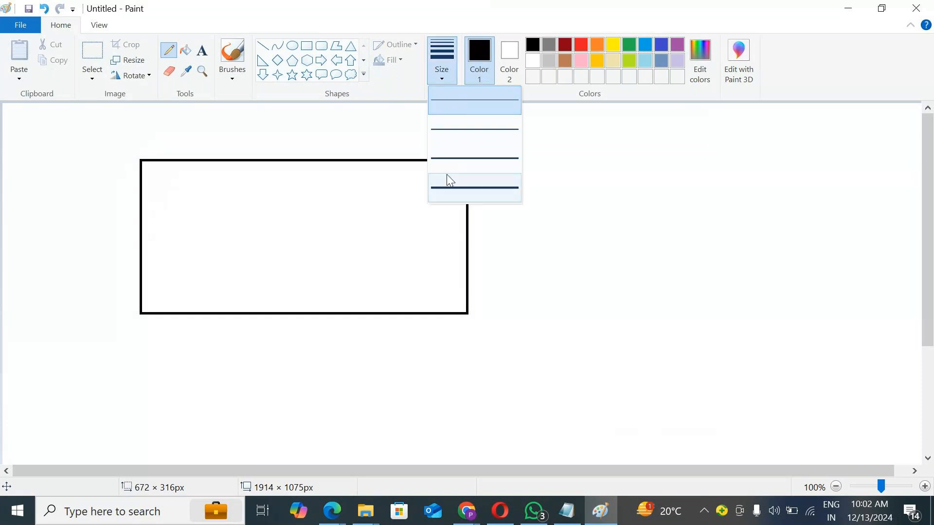
pyautogui.click(453, 188)
pyautogui.click(627, 45)
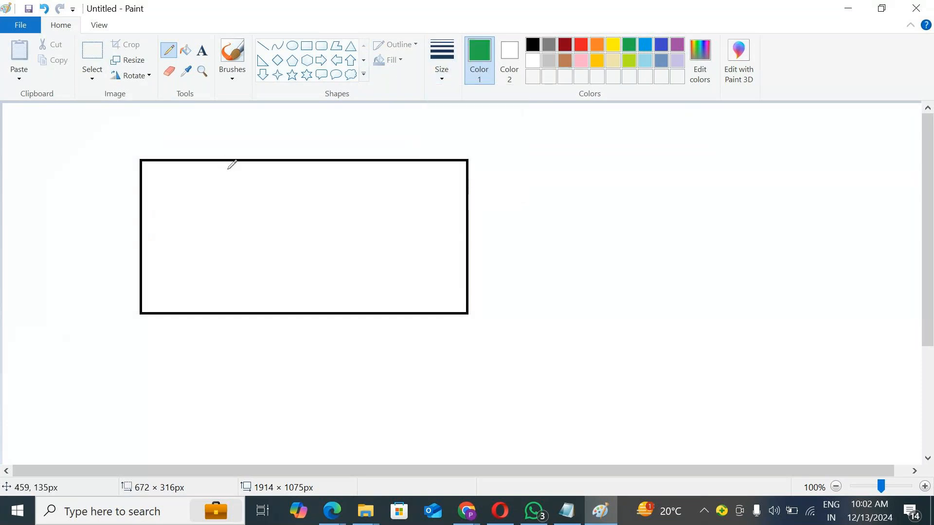
pyautogui.moveTo(245, 162); pyautogui.dragTo(236, 306)
pyautogui.moveTo(16, 152)
pyautogui.mouseDown()
pyautogui.moveTo(25, 198)
pyautogui.moveTo(67, 173)
pyautogui.moveTo(23, 146)
pyautogui.moveTo(9, 152)
pyautogui.mouseUp()
pyautogui.moveTo(28, 243)
pyautogui.mouseDown()
pyautogui.moveTo(34, 276)
pyautogui.moveTo(97, 265)
pyautogui.moveTo(51, 231)
pyautogui.moveTo(16, 237)
pyautogui.mouseUp()
pyautogui.moveTo(42, 327)
pyautogui.mouseDown()
pyautogui.moveTo(57, 402)
pyautogui.moveTo(44, 320)
pyautogui.mouseUp()
pyautogui.moveTo(27, 162); pyautogui.dragTo(204, 267)
pyautogui.moveTo(28, 252); pyautogui.dragTo(181, 277)
pyautogui.moveTo(78, 367); pyautogui.dragTo(169, 288)
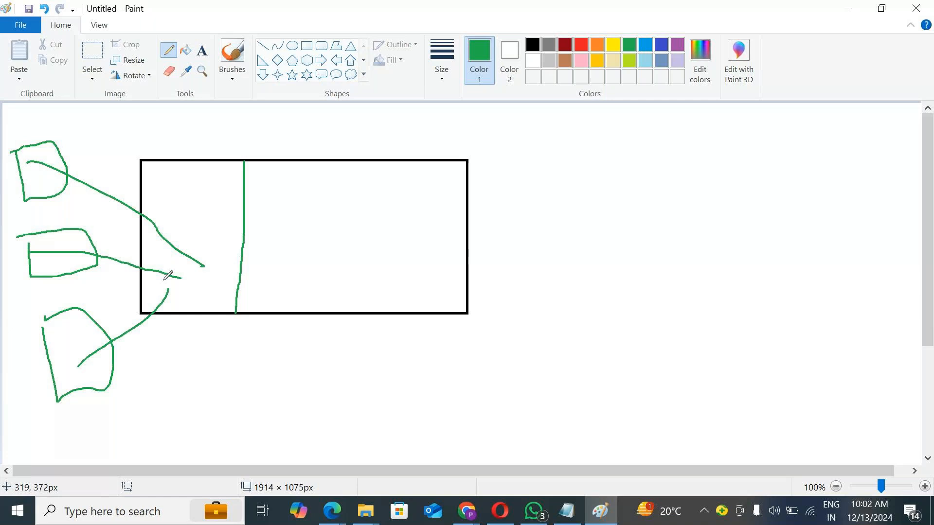
# Step: Sketch a circled S with an upward arrow, a star and a shape above the rectangle's first section
pyautogui.moveTo(134, 233); pyautogui.dragTo(254, 229)
pyautogui.moveTo(203, 263)
pyautogui.mouseDown()
pyautogui.moveTo(202, 276)
pyautogui.moveTo(181, 281)
pyautogui.moveTo(207, 266)
pyautogui.moveTo(185, 278)
pyautogui.moveTo(204, 252)
pyautogui.moveTo(192, 208)
pyautogui.moveTo(203, 208)
pyautogui.mouseUp()
pyautogui.moveTo(172, 176)
pyautogui.mouseDown()
pyautogui.moveTo(205, 186)
pyautogui.moveTo(195, 179)
pyautogui.moveTo(185, 194)
pyautogui.mouseUp()
pyautogui.moveTo(184, 171)
pyautogui.mouseDown()
pyautogui.moveTo(196, 198)
pyautogui.moveTo(204, 180)
pyautogui.mouseUp()
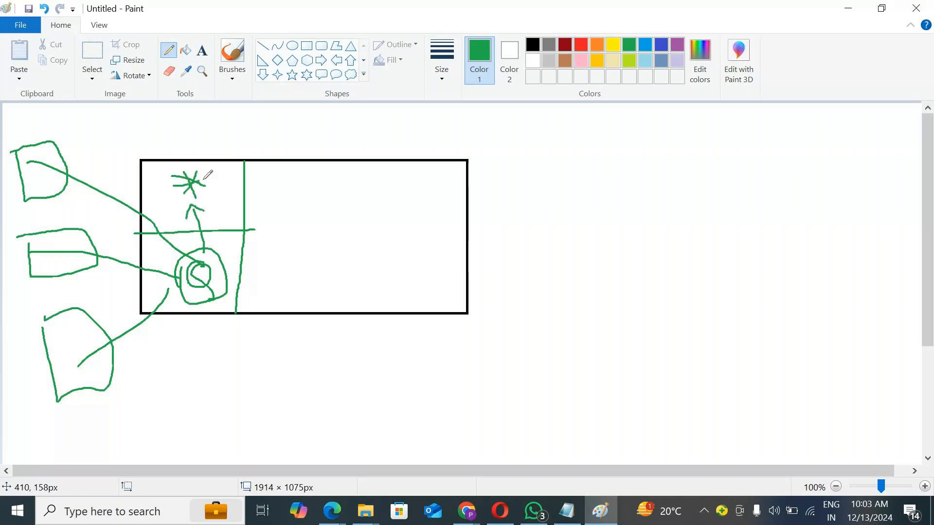
pyautogui.moveTo(220, 179)
pyautogui.mouseDown()
pyautogui.moveTo(234, 152)
pyautogui.moveTo(266, 141)
pyautogui.moveTo(246, 169)
pyautogui.mouseUp()
pyautogui.moveTo(262, 146)
pyautogui.mouseDown()
pyautogui.moveTo(271, 162)
pyautogui.moveTo(255, 183)
pyautogui.mouseUp()
# Step: Divide the rest of the rectangle with two vertical green lines and add tick marks in each column
pyautogui.moveTo(324, 165); pyautogui.dragTo(333, 296)
pyautogui.moveTo(301, 196); pyautogui.dragTo(282, 214)
pyautogui.moveTo(292, 245); pyautogui.dragTo(312, 231)
pyautogui.moveTo(299, 275); pyautogui.dragTo(318, 258)
pyautogui.moveTo(367, 197); pyautogui.dragTo(389, 179)
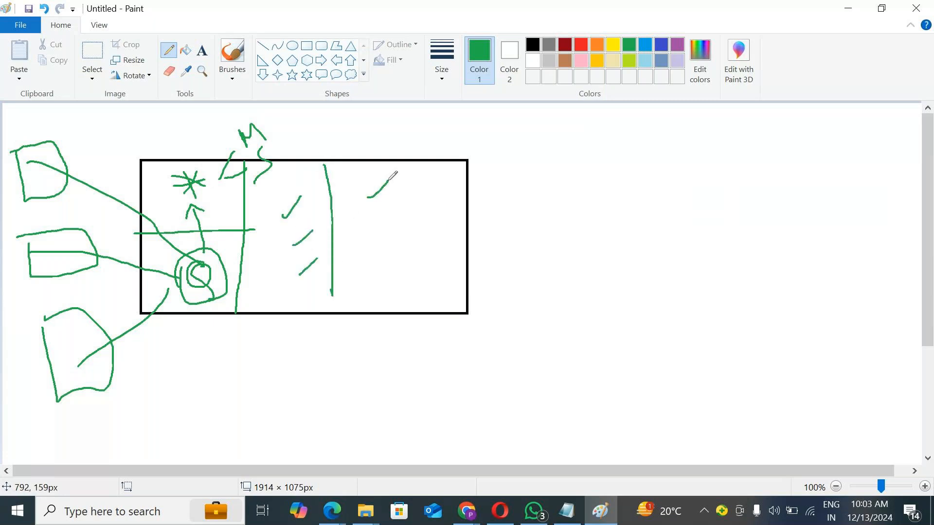
pyautogui.moveTo(377, 228); pyautogui.dragTo(383, 221)
pyautogui.moveTo(372, 267); pyautogui.dragTo(389, 254)
pyautogui.moveTo(421, 169); pyautogui.dragTo(413, 281)
pyautogui.moveTo(433, 208); pyautogui.dragTo(451, 190)
pyautogui.click(441, 225)
pyautogui.moveTo(435, 267); pyautogui.dragTo(449, 250)
pyautogui.moveTo(449, 215); pyautogui.dragTo(439, 229)
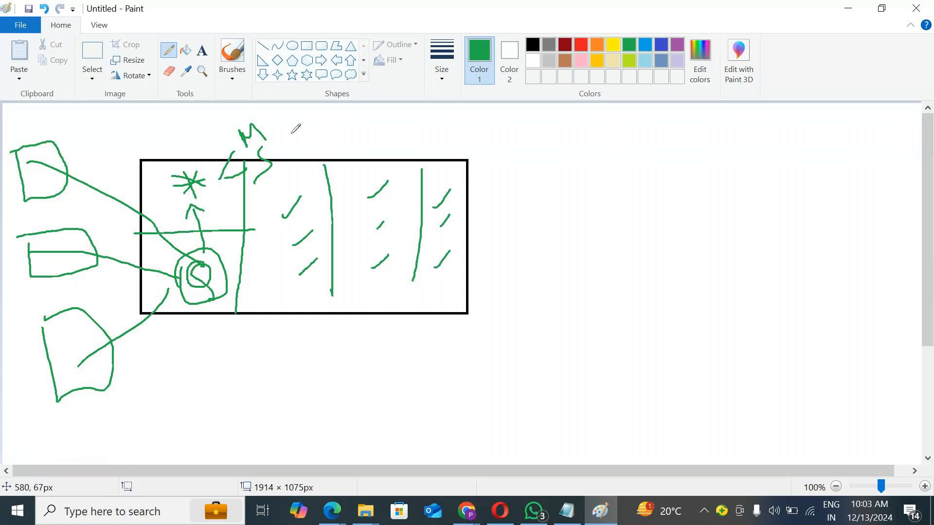
# Step: Switch to red, circle the whole rectangle and draw an arrow pointing right
pyautogui.click(581, 44)
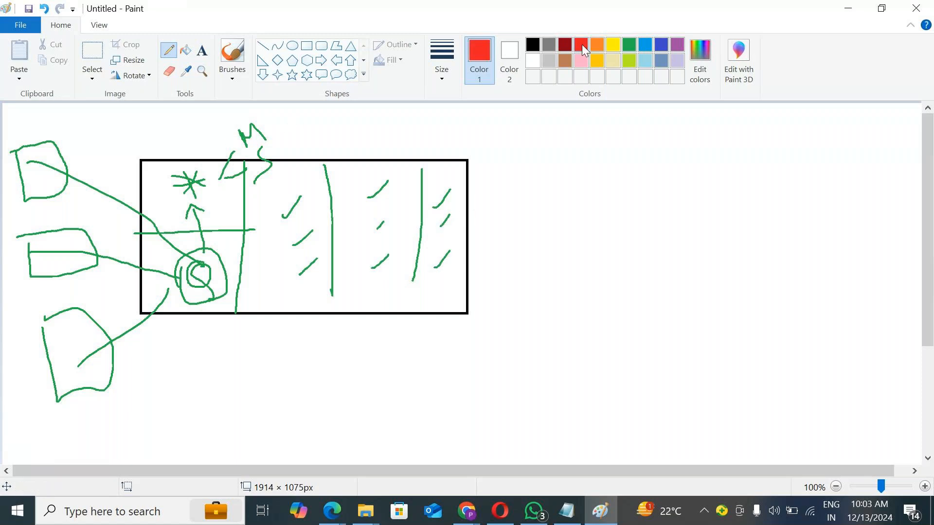
pyautogui.moveTo(240, 154)
pyautogui.mouseDown()
pyautogui.moveTo(255, 144)
pyautogui.moveTo(539, 219)
pyautogui.moveTo(295, 362)
pyautogui.moveTo(122, 282)
pyautogui.moveTo(131, 168)
pyautogui.moveTo(270, 138)
pyautogui.mouseUp()
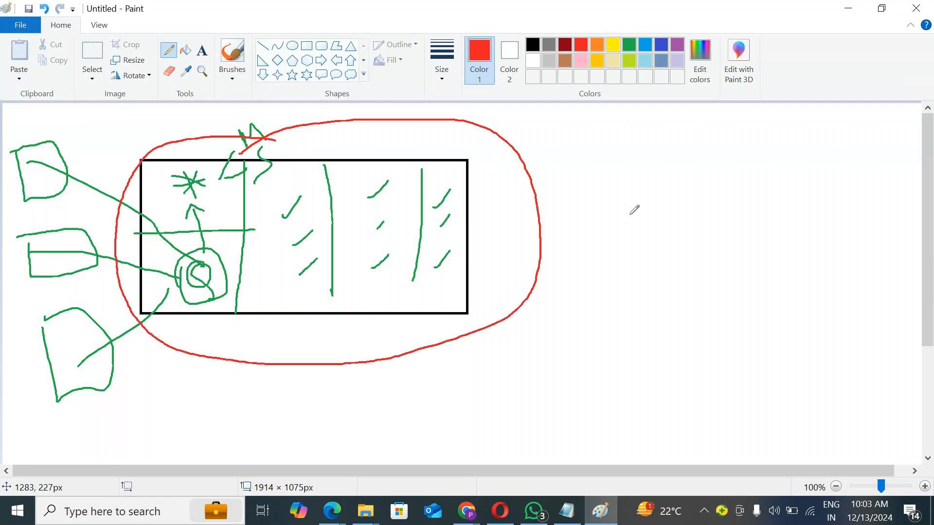
pyautogui.moveTo(532, 197); pyautogui.dragTo(590, 193)
pyautogui.moveTo(559, 220); pyautogui.dragTo(592, 211)
pyautogui.moveTo(570, 173); pyautogui.dragTo(604, 234)
# Step: Sketch a red cloud containing D and R cylinders linked by arrows to a box
pyautogui.moveTo(625, 209)
pyautogui.mouseDown()
pyautogui.moveTo(622, 194)
pyautogui.moveTo(815, 266)
pyautogui.moveTo(670, 333)
pyautogui.moveTo(621, 223)
pyautogui.moveTo(625, 211)
pyautogui.mouseUp()
pyautogui.moveTo(664, 194)
pyautogui.mouseDown()
pyautogui.moveTo(656, 200)
pyautogui.moveTo(682, 192)
pyautogui.moveTo(647, 222)
pyautogui.moveTo(657, 248)
pyautogui.moveTo(681, 245)
pyautogui.moveTo(685, 191)
pyautogui.mouseUp()
pyautogui.moveTo(665, 229)
pyautogui.mouseDown()
pyautogui.moveTo(660, 217)
pyautogui.moveTo(666, 231)
pyautogui.mouseUp()
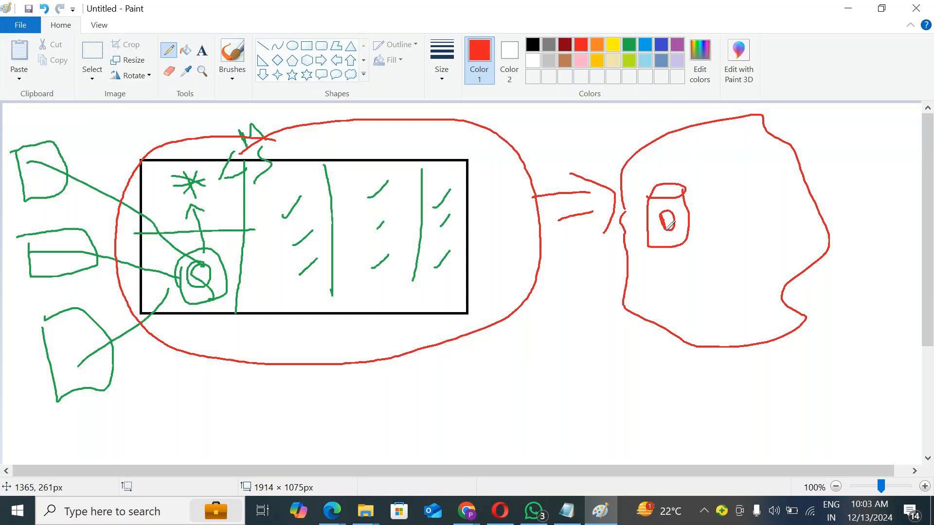
pyautogui.moveTo(715, 183)
pyautogui.mouseDown()
pyautogui.moveTo(747, 178)
pyautogui.moveTo(739, 170)
pyautogui.moveTo(719, 230)
pyautogui.moveTo(738, 234)
pyautogui.moveTo(754, 202)
pyautogui.moveTo(748, 181)
pyautogui.moveTo(745, 220)
pyautogui.mouseUp()
pyautogui.moveTo(689, 210)
pyautogui.mouseDown()
pyautogui.moveTo(718, 208)
pyautogui.moveTo(704, 233)
pyautogui.mouseUp()
pyautogui.moveTo(732, 172)
pyautogui.mouseDown()
pyautogui.moveTo(691, 166)
pyautogui.moveTo(670, 195)
pyautogui.mouseUp()
pyautogui.moveTo(683, 156)
pyautogui.mouseDown()
pyautogui.moveTo(701, 171)
pyautogui.moveTo(673, 194)
pyautogui.mouseUp()
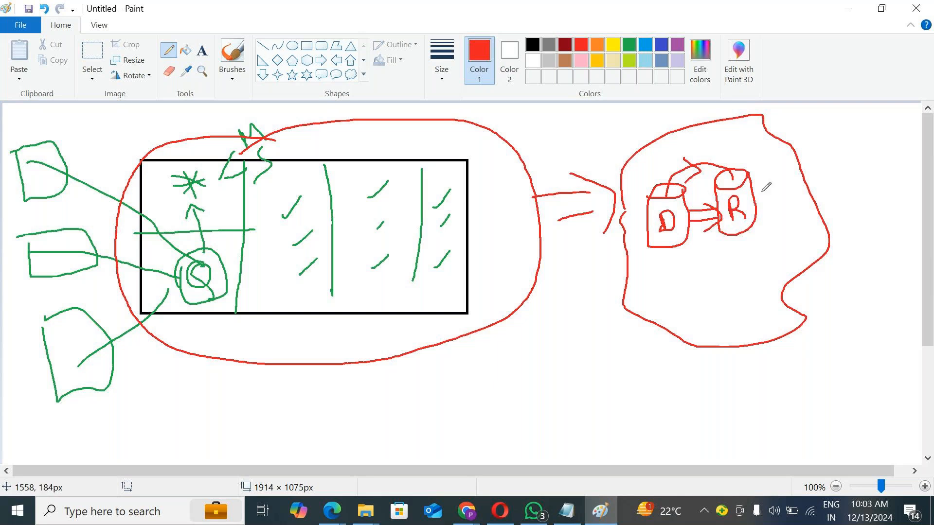
pyautogui.moveTo(759, 192)
pyautogui.mouseDown()
pyautogui.moveTo(817, 202)
pyautogui.moveTo(848, 187)
pyautogui.moveTo(847, 157)
pyautogui.moveTo(793, 162)
pyautogui.moveTo(787, 175)
pyautogui.mouseUp()
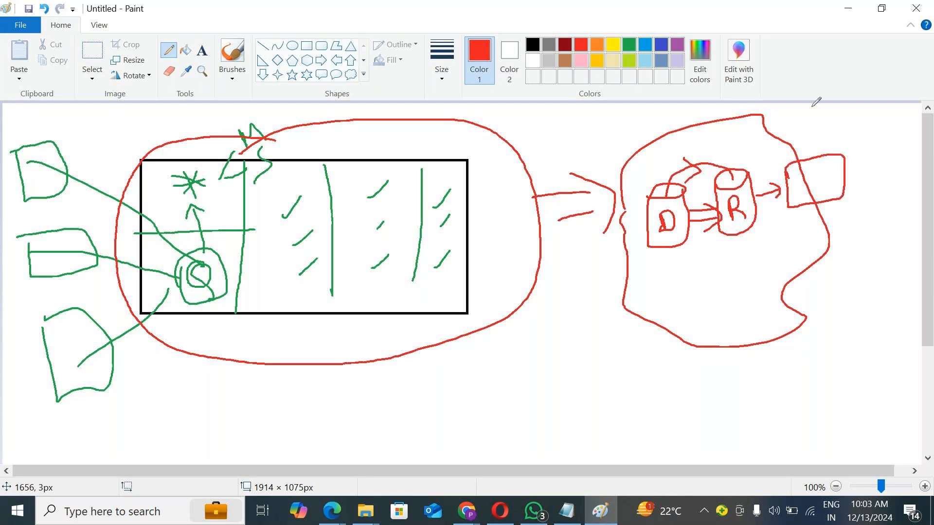
# Step: Label the box P.S and draw a curve linking it to the R cylinder
pyautogui.moveTo(812, 121); pyautogui.dragTo(816, 136)
pyautogui.moveTo(810, 119)
pyautogui.mouseDown()
pyautogui.moveTo(818, 116)
pyautogui.moveTo(808, 131)
pyautogui.moveTo(843, 137)
pyautogui.mouseUp()
pyautogui.click(831, 129)
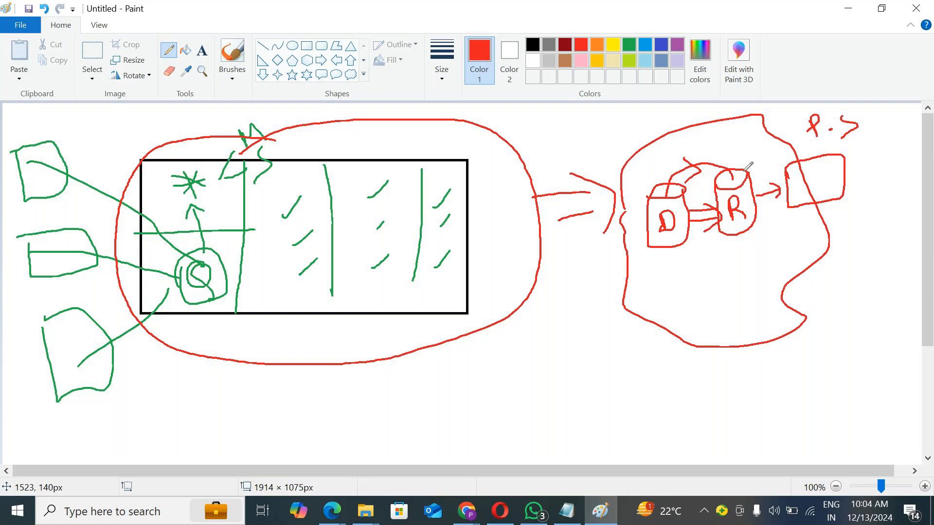
pyautogui.moveTo(741, 171)
pyautogui.mouseDown()
pyautogui.moveTo(760, 148)
pyautogui.moveTo(797, 154)
pyautogui.mouseUp()
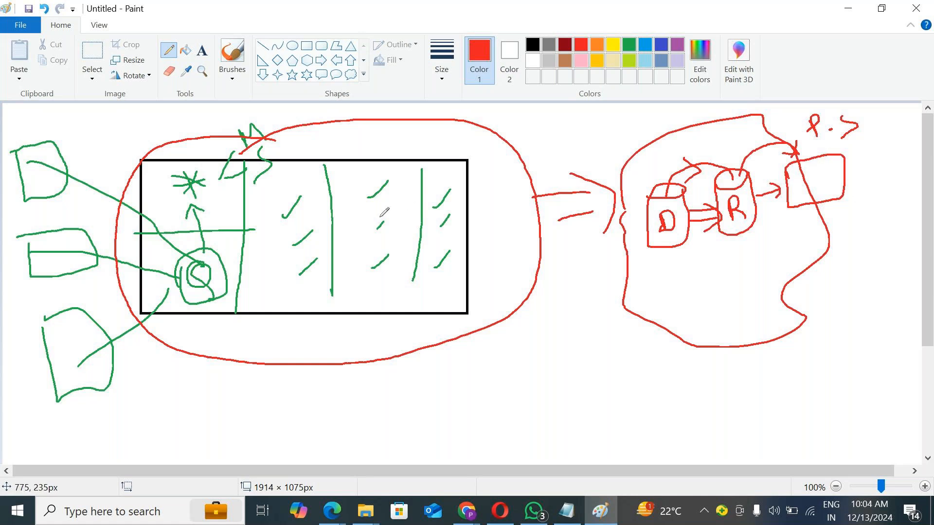
# Step: Draw three red curves linking the rectangle's columns to the P.S box
pyautogui.moveTo(375, 191)
pyautogui.mouseDown()
pyautogui.moveTo(384, 155)
pyautogui.moveTo(513, 130)
pyautogui.moveTo(802, 175)
pyautogui.mouseUp()
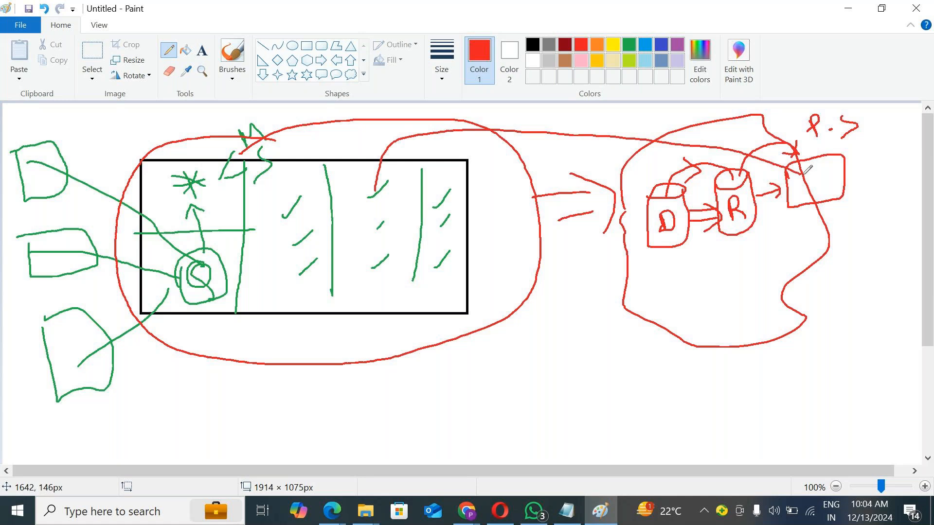
pyautogui.moveTo(430, 287)
pyautogui.mouseDown()
pyautogui.moveTo(679, 295)
pyautogui.moveTo(802, 197)
pyautogui.mouseUp()
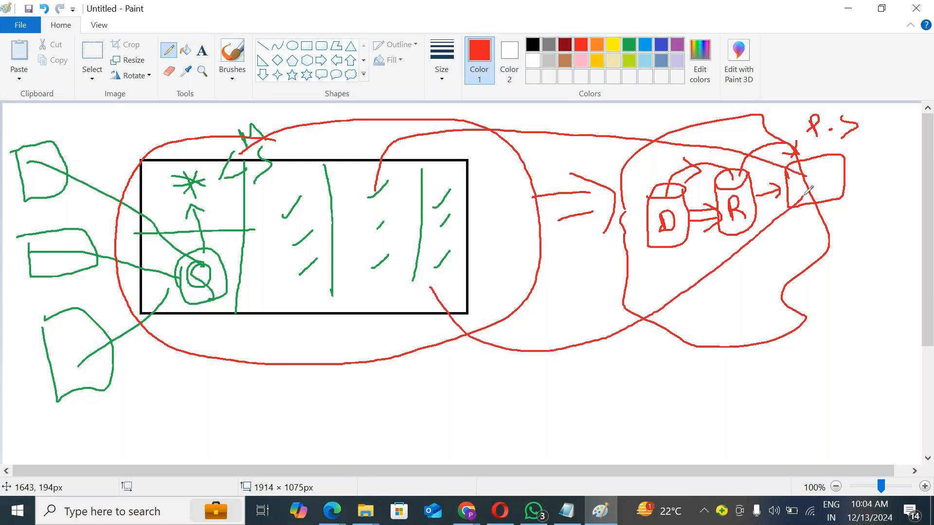
pyautogui.moveTo(276, 283)
pyautogui.mouseDown()
pyautogui.moveTo(404, 408)
pyautogui.moveTo(737, 317)
pyautogui.moveTo(802, 254)
pyautogui.moveTo(849, 181)
pyautogui.moveTo(841, 179)
pyautogui.mouseUp()
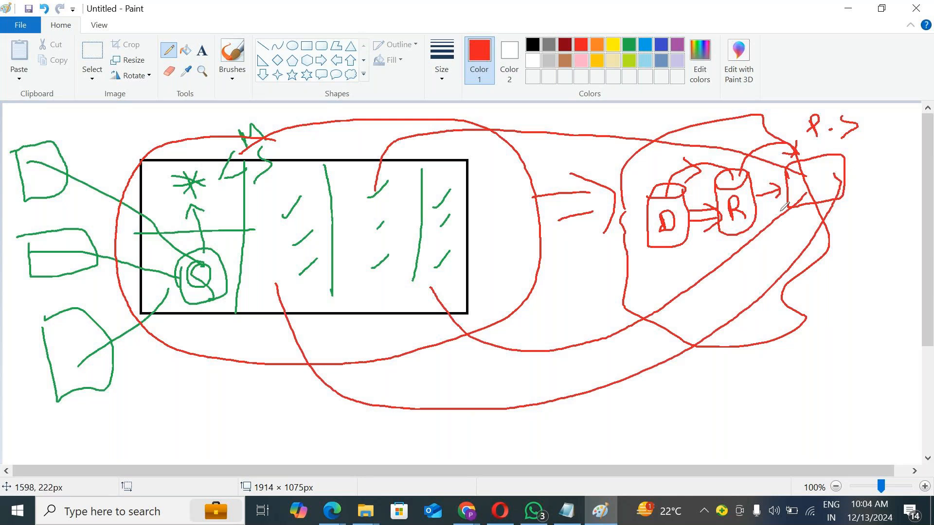
# Step: Switch to yellow and draw two tick marks inside the P.S box
pyautogui.click(613, 45)
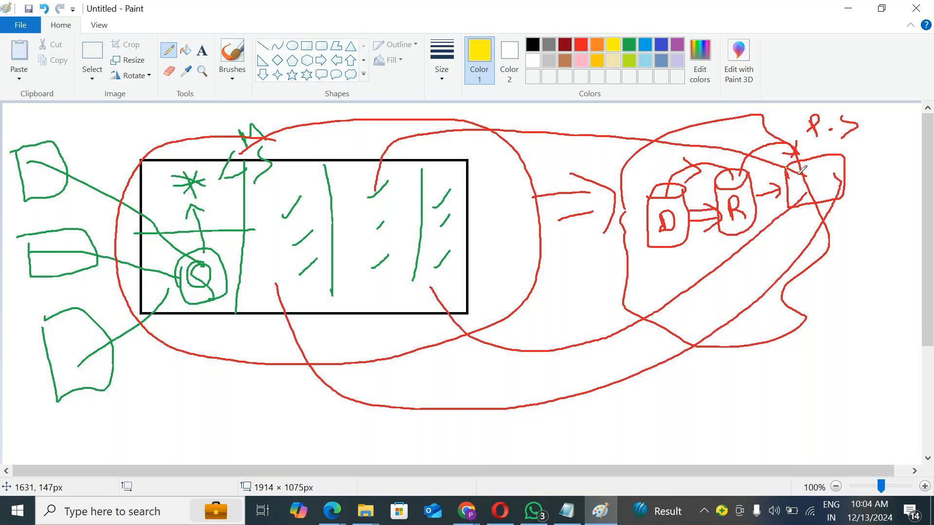
pyautogui.moveTo(797, 183)
pyautogui.mouseDown()
pyautogui.moveTo(815, 169)
pyautogui.moveTo(819, 181)
pyautogui.mouseUp()
pyautogui.moveTo(824, 180)
pyautogui.mouseDown()
pyautogui.moveTo(846, 156)
pyautogui.moveTo(847, 173)
pyautogui.mouseUp()
# Step: Switch to blue, add two more ticks inside the P.S box and outline the box in blue
pyautogui.click(660, 44)
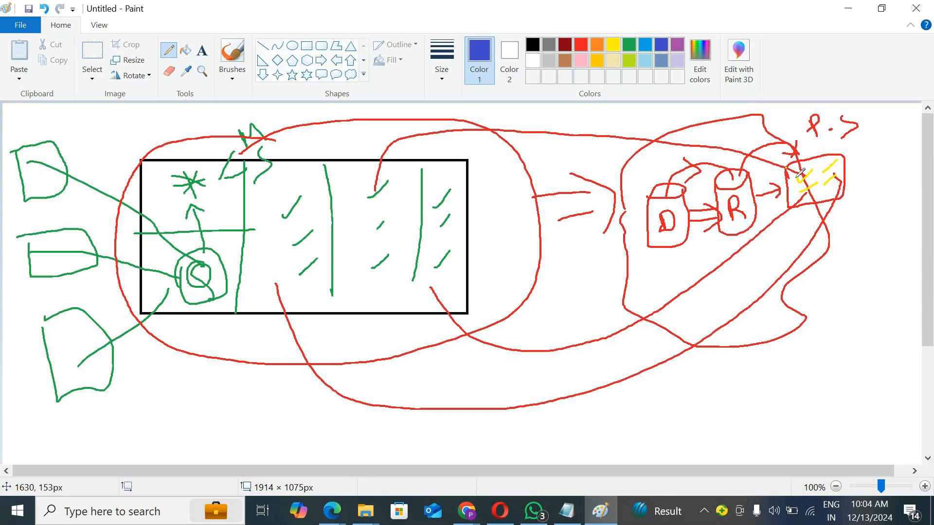
pyautogui.moveTo(799, 181)
pyautogui.mouseDown()
pyautogui.moveTo(812, 170)
pyautogui.moveTo(796, 189)
pyautogui.moveTo(817, 181)
pyautogui.mouseUp()
pyautogui.moveTo(822, 170)
pyautogui.mouseDown()
pyautogui.moveTo(840, 162)
pyautogui.moveTo(840, 172)
pyautogui.mouseUp()
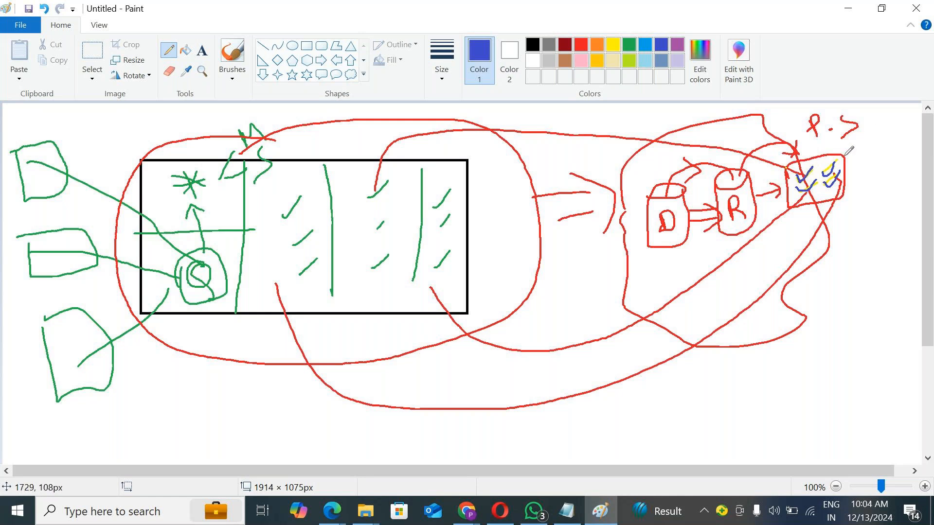
pyautogui.moveTo(787, 168)
pyautogui.mouseDown()
pyautogui.moveTo(793, 205)
pyautogui.moveTo(846, 204)
pyautogui.moveTo(850, 174)
pyautogui.moveTo(816, 156)
pyautogui.moveTo(790, 201)
pyautogui.moveTo(817, 205)
pyautogui.moveTo(854, 190)
pyautogui.moveTo(843, 152)
pyautogui.moveTo(786, 175)
pyautogui.mouseUp()
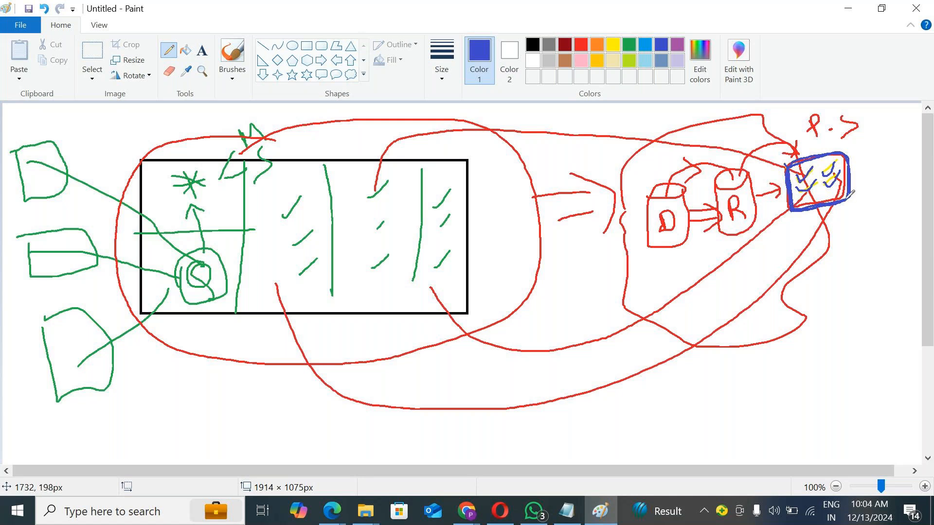
# Step: Draw blue rays from the P.S box and a blue curve linking it to the rectangle's third column, marking that column
pyautogui.moveTo(855, 167); pyautogui.dragTo(889, 144)
pyautogui.moveTo(822, 128); pyautogui.dragTo(854, 248)
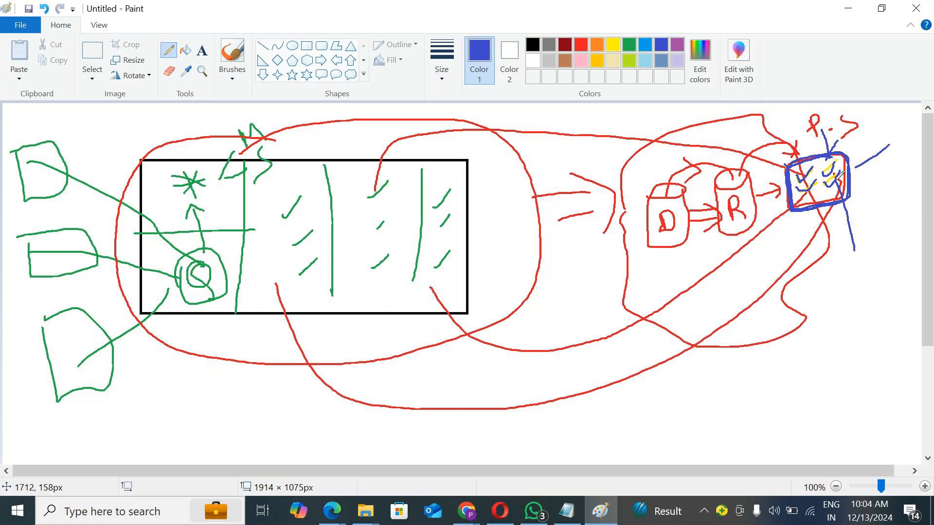
pyautogui.moveTo(837, 179)
pyautogui.mouseDown()
pyautogui.moveTo(752, 260)
pyautogui.moveTo(675, 309)
pyautogui.moveTo(558, 354)
pyautogui.moveTo(422, 305)
pyautogui.moveTo(387, 265)
pyautogui.mouseUp()
pyautogui.moveTo(376, 195)
pyautogui.mouseDown()
pyautogui.moveTo(358, 228)
pyautogui.moveTo(371, 264)
pyautogui.mouseUp()
pyautogui.moveTo(401, 269); pyautogui.dragTo(367, 294)
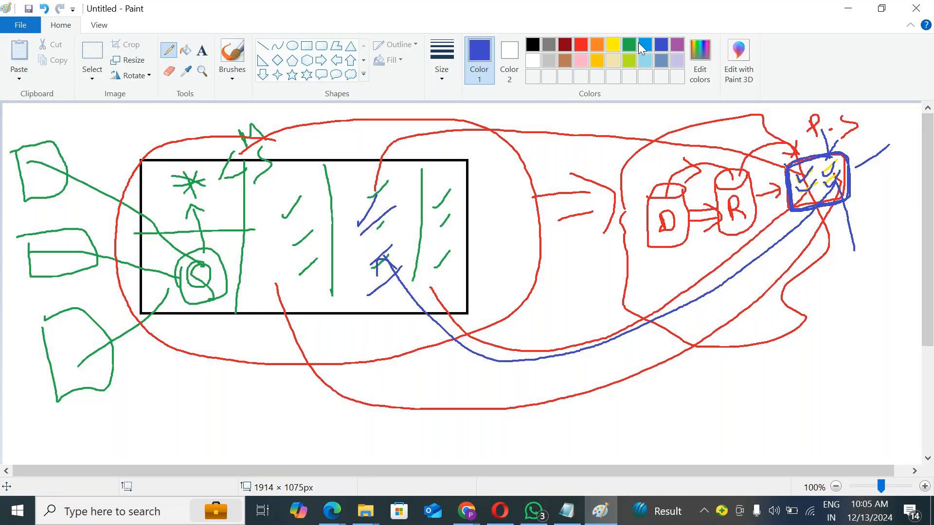
# Step: Switch to purple and sketch a four-column table below the rectangle with marks in its last column
pyautogui.click(677, 45)
pyautogui.moveTo(155, 358)
pyautogui.mouseDown()
pyautogui.moveTo(229, 456)
pyautogui.moveTo(488, 440)
pyautogui.moveTo(347, 352)
pyautogui.moveTo(149, 369)
pyautogui.mouseUp()
pyautogui.moveTo(238, 360); pyautogui.dragTo(243, 460)
pyautogui.moveTo(336, 349); pyautogui.dragTo(353, 449)
pyautogui.moveTo(408, 350); pyautogui.dragTo(420, 442)
pyautogui.moveTo(432, 380); pyautogui.dragTo(447, 365)
pyautogui.moveTo(438, 426); pyautogui.dragTo(453, 411)
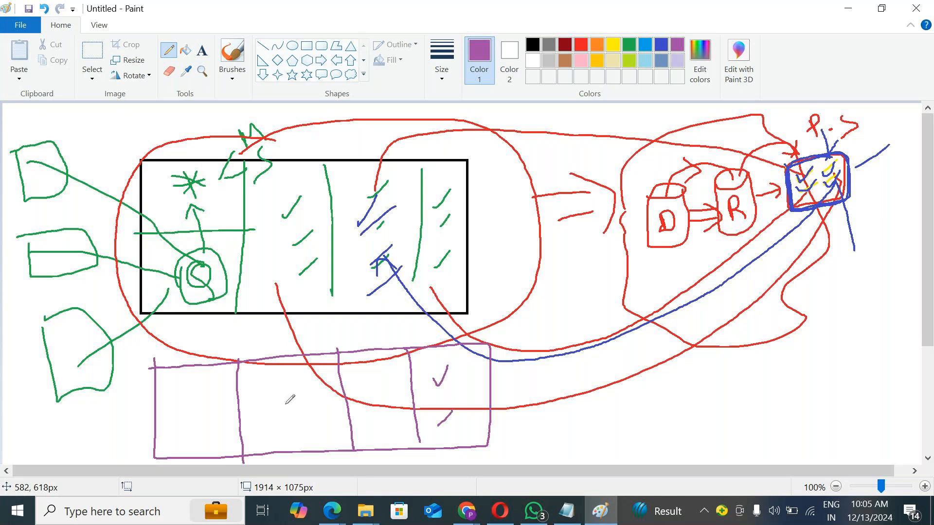
# Step: Mark the purple table's columns, link the table to the P.S box with a curve and circle the box
pyautogui.moveTo(285, 405); pyautogui.dragTo(310, 375)
pyautogui.moveTo(295, 437); pyautogui.dragTo(312, 428)
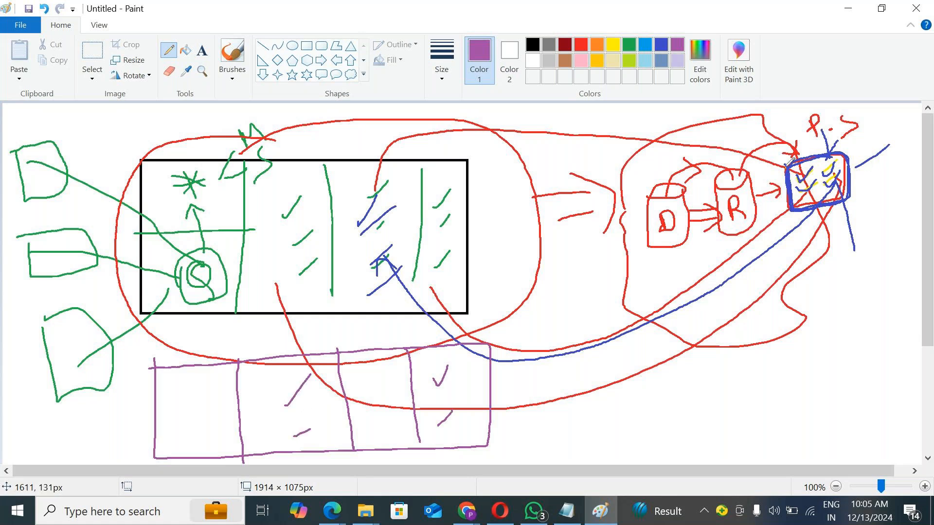
pyautogui.moveTo(845, 195); pyautogui.dragTo(836, 158)
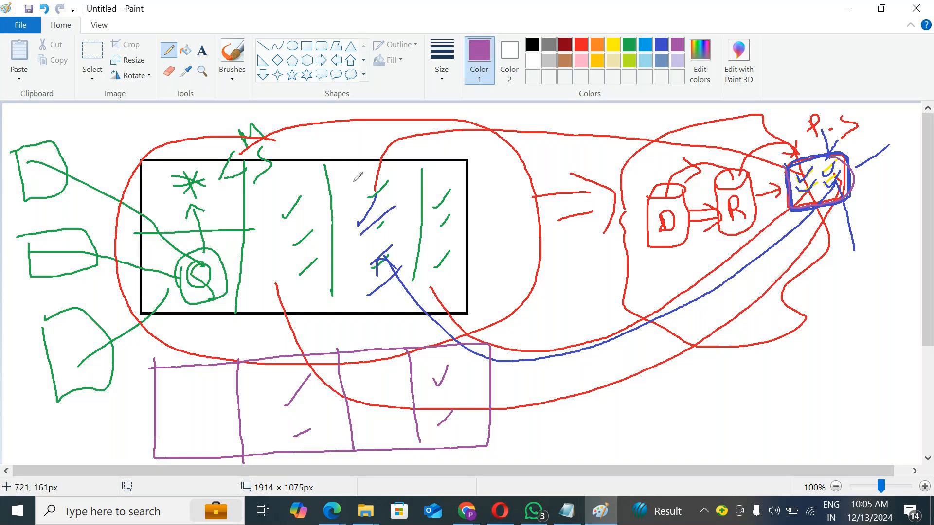
pyautogui.moveTo(365, 373); pyautogui.dragTo(397, 356)
pyautogui.moveTo(384, 422); pyautogui.dragTo(395, 413)
pyautogui.moveTo(463, 376)
pyautogui.mouseDown()
pyautogui.moveTo(728, 366)
pyautogui.moveTo(788, 188)
pyautogui.moveTo(812, 181)
pyautogui.moveTo(800, 191)
pyautogui.mouseUp()
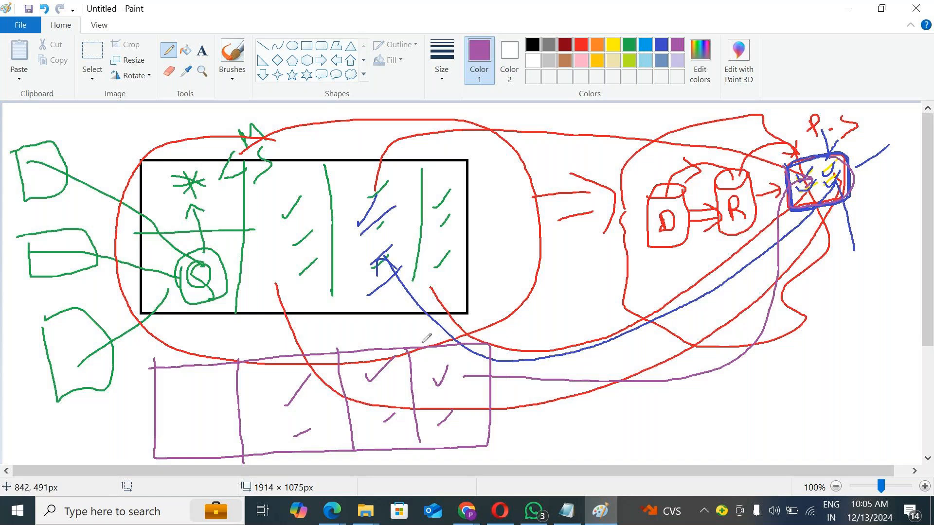
pyautogui.moveTo(773, 165)
pyautogui.mouseDown()
pyautogui.moveTo(877, 182)
pyautogui.moveTo(787, 222)
pyautogui.moveTo(768, 155)
pyautogui.mouseUp()
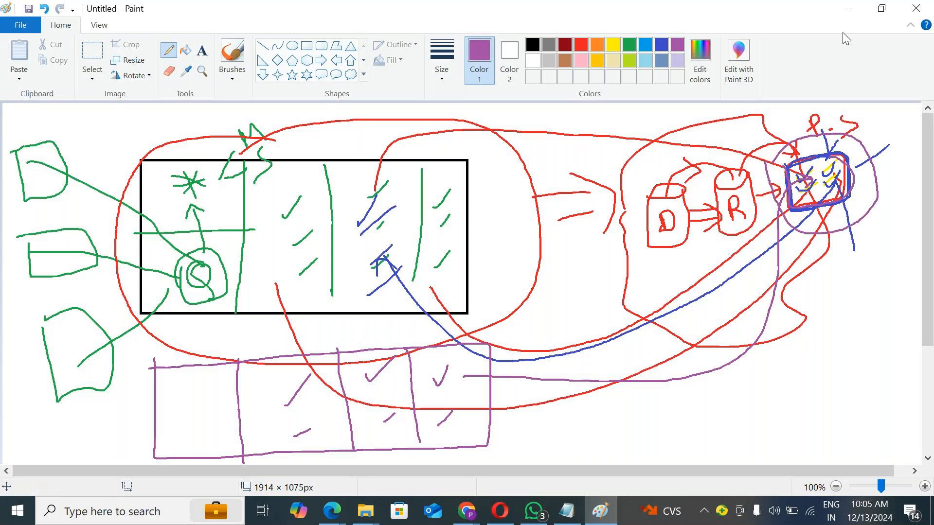
# Step: Minimize Paint, open the REport 1 report from My workspace and switch it to edit mode
pyautogui.click(848, 8)
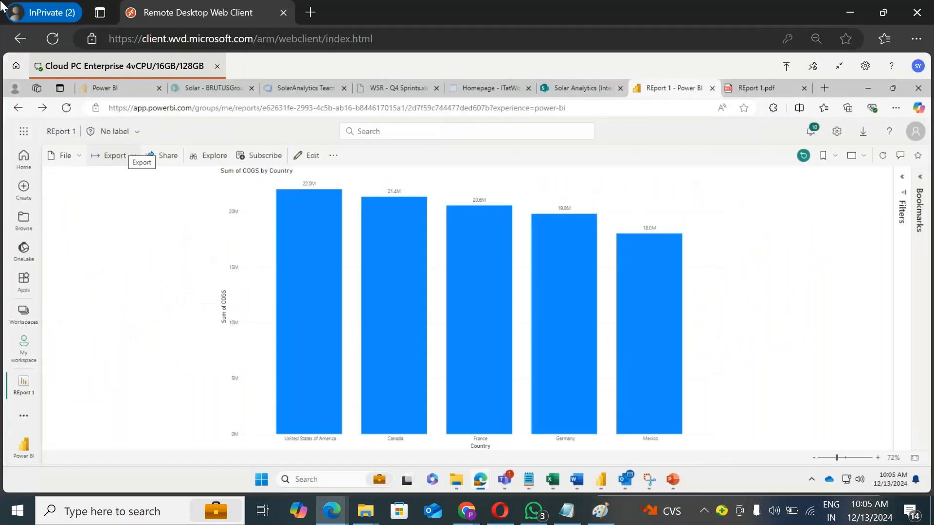
pyautogui.click(22, 351)
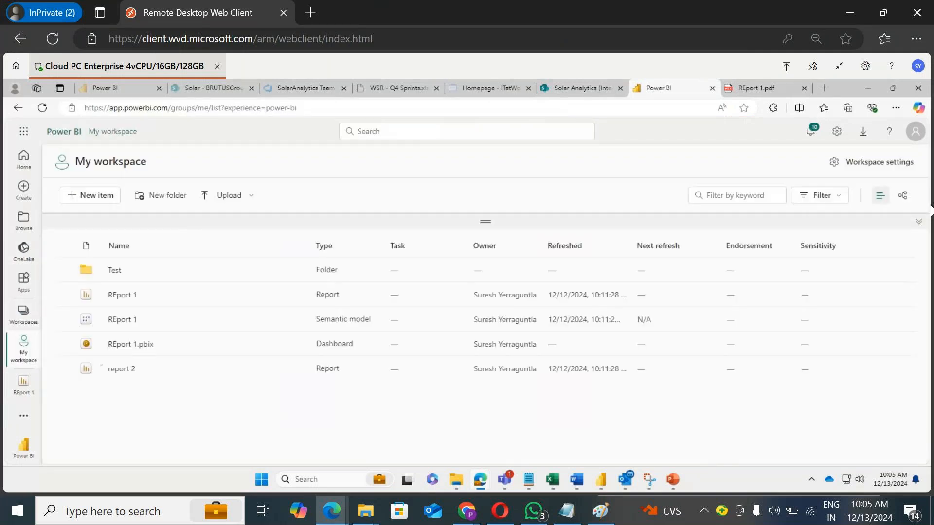
pyautogui.click(130, 295)
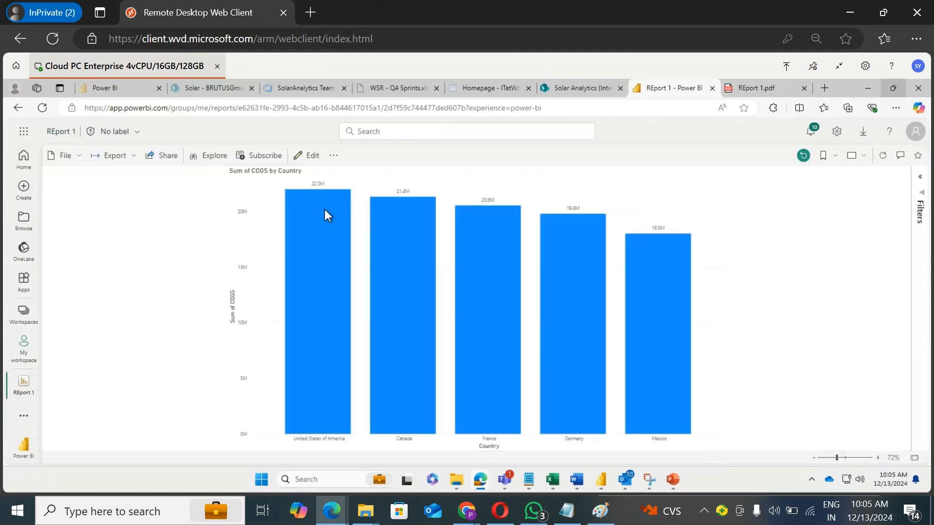
pyautogui.click(313, 155)
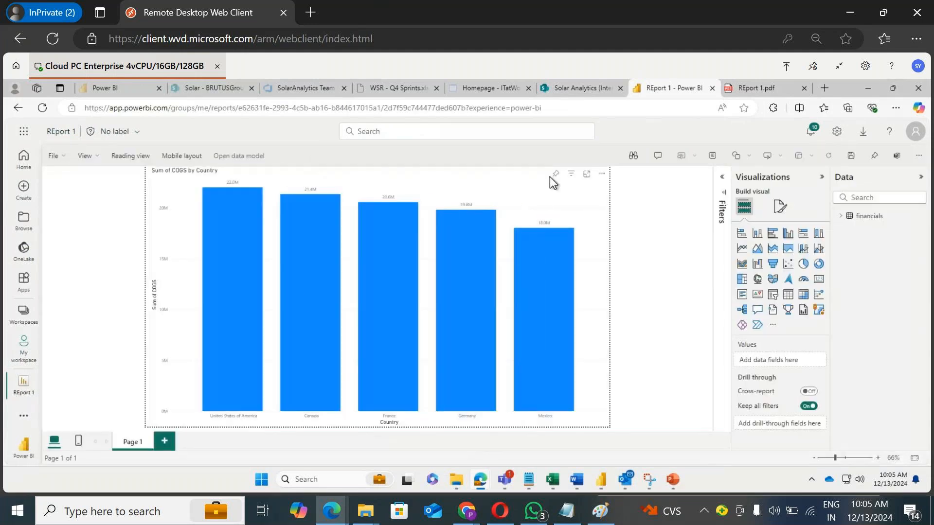
# Step: Shrink the COGS by Country bar chart and move it to the right side of the page
pyautogui.click(513, 207)
pyautogui.moveTo(572, 417); pyautogui.dragTo(413, 404)
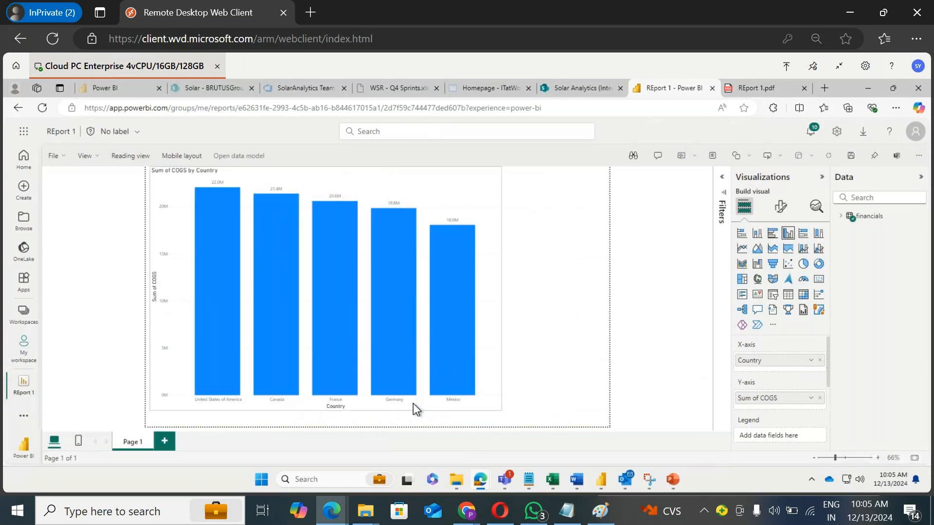
pyautogui.moveTo(376, 192); pyautogui.dragTo(571, 204)
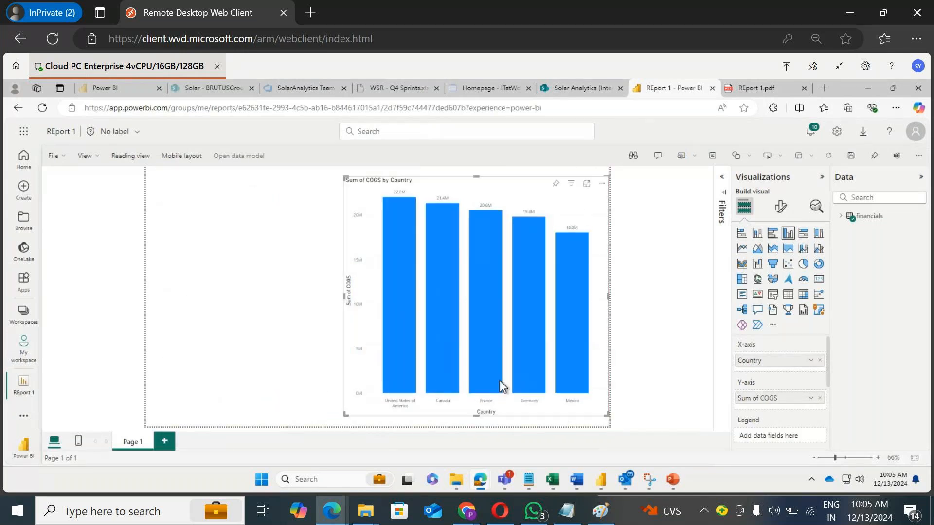
pyautogui.click(850, 458)
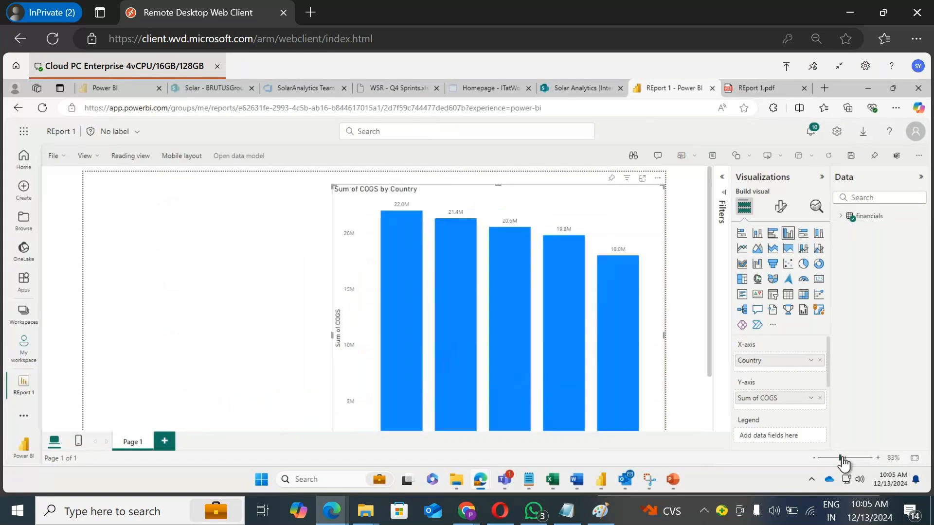
# Step: Add Sales from the financials table as a card visual and place it in the page's top-left corner
pyautogui.click(842, 217)
pyautogui.moveTo(888, 237); pyautogui.dragTo(203, 232)
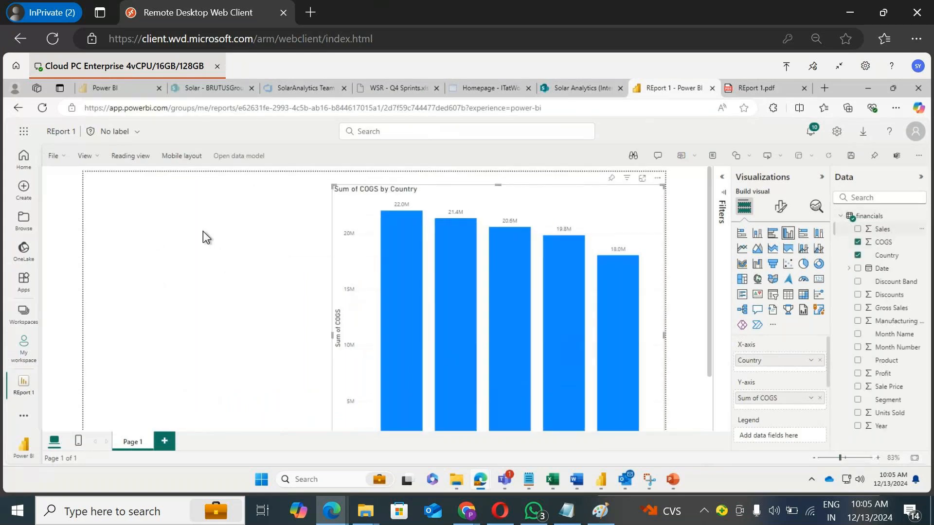
pyautogui.click(819, 278)
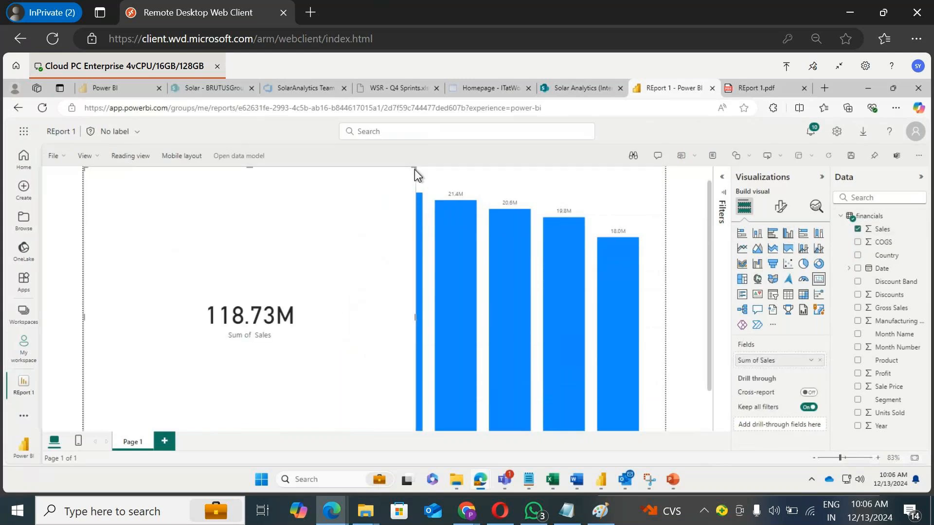
pyautogui.moveTo(417, 167); pyautogui.dragTo(250, 254)
pyautogui.moveTo(197, 349); pyautogui.dragTo(192, 205)
pyautogui.moveTo(249, 349); pyautogui.dragTo(182, 232)
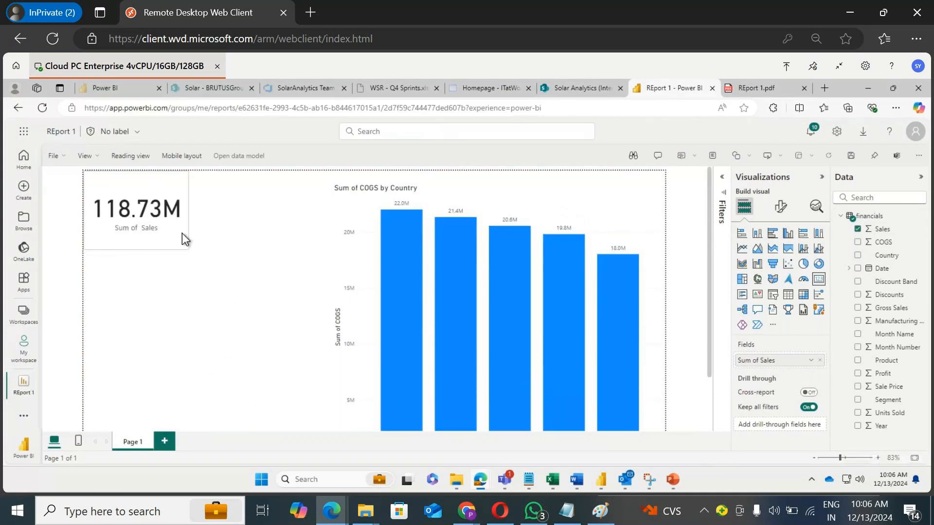
# Step: Add Sales to the bar chart's Y-axis and remove Sum of COGS from it
pyautogui.click(480, 187)
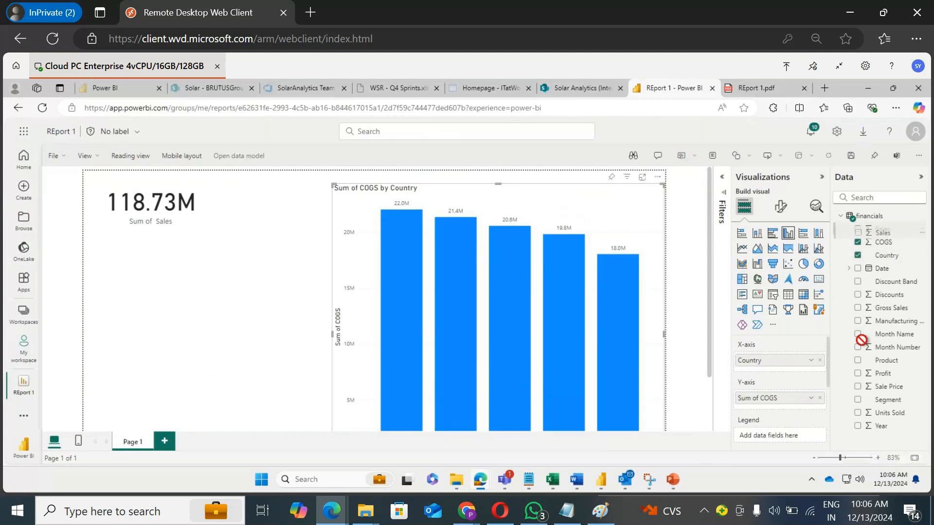
pyautogui.moveTo(816, 400); pyautogui.dragTo(818, 400)
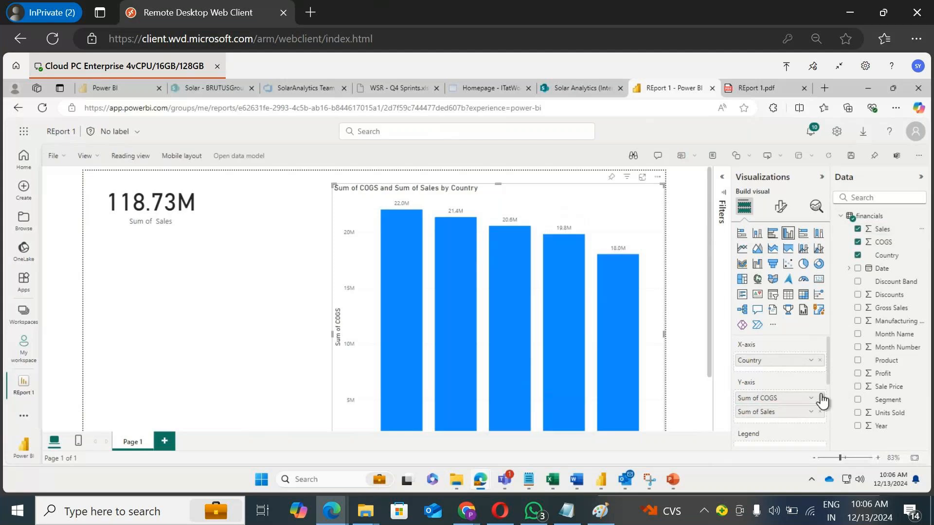
pyautogui.click(820, 398)
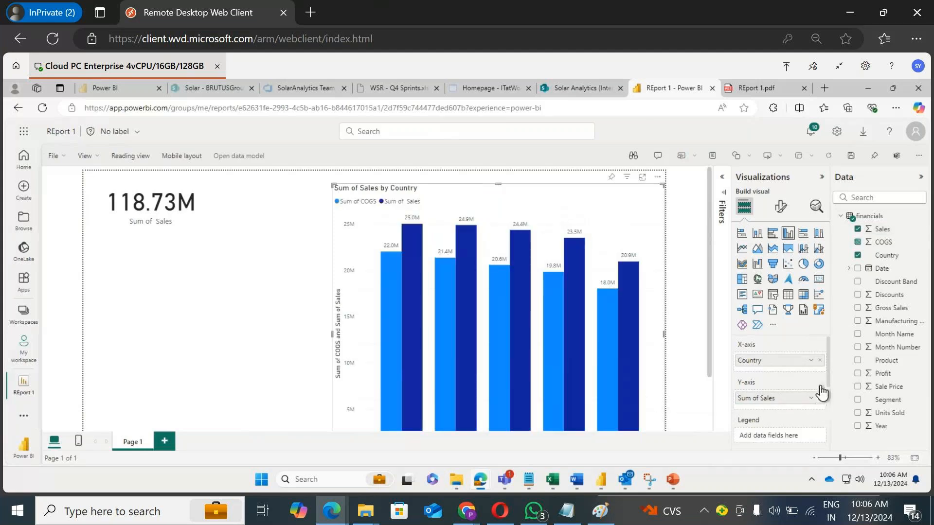
# Step: Add a second page and place a Sum of Units Sold card visual on its left side
pyautogui.click(173, 434)
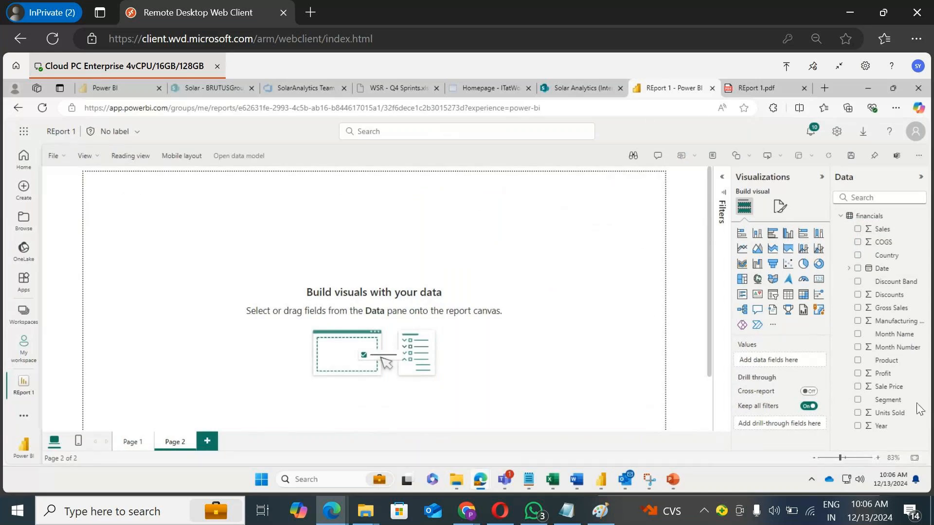
pyautogui.moveTo(890, 413); pyautogui.dragTo(295, 216)
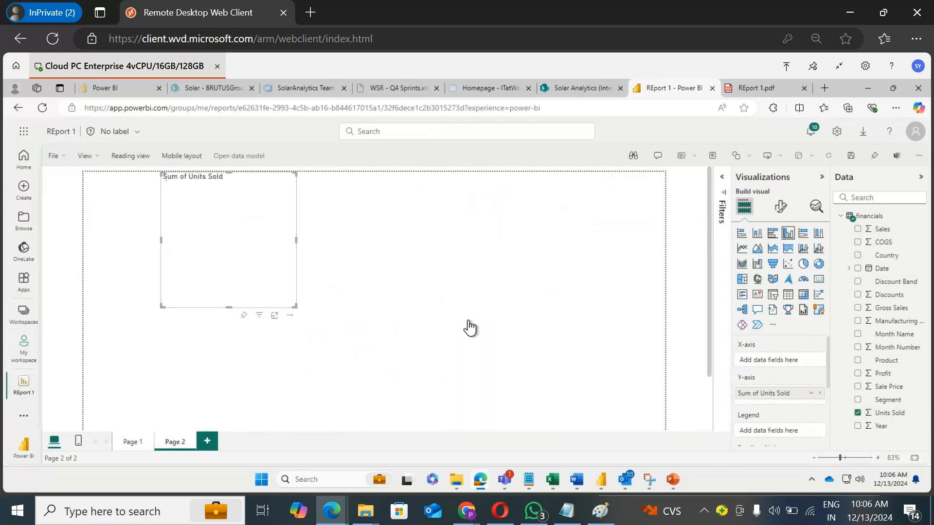
pyautogui.click(819, 278)
pyautogui.moveTo(169, 255); pyautogui.dragTo(132, 242)
# Step: Add a pie chart on the right of the page showing Units Sold by Country
pyautogui.click(610, 288)
pyautogui.click(803, 264)
pyautogui.moveTo(147, 355); pyautogui.dragTo(592, 227)
pyautogui.moveTo(499, 325); pyautogui.dragTo(369, 374)
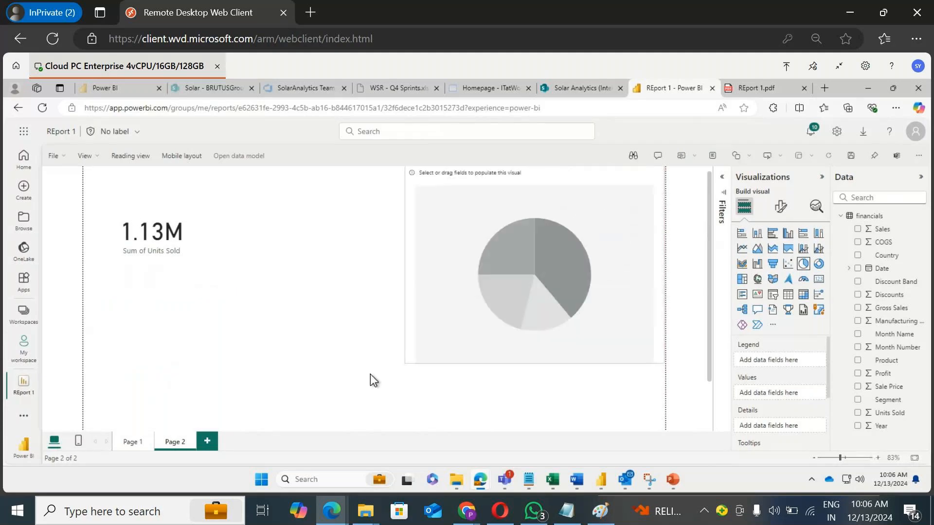
pyautogui.moveTo(895, 413); pyautogui.dragTo(634, 290)
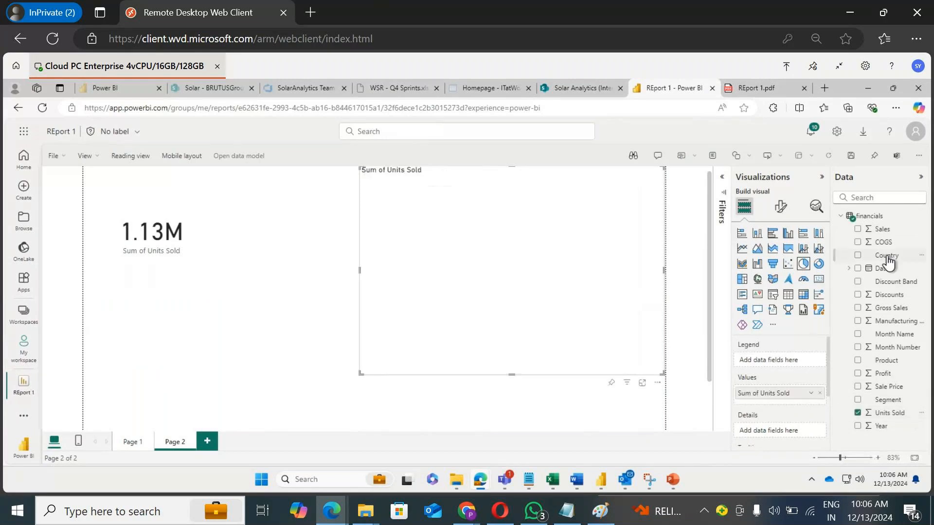
pyautogui.moveTo(888, 258); pyautogui.dragTo(559, 255)
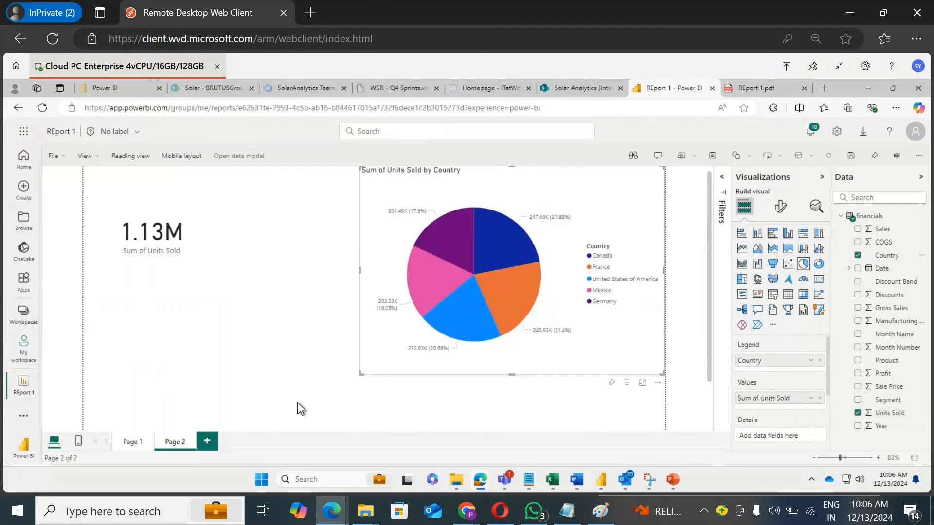
# Step: Add a third page with a Sum of Gross Sales card and an empty pie chart below it
pyautogui.click(207, 441)
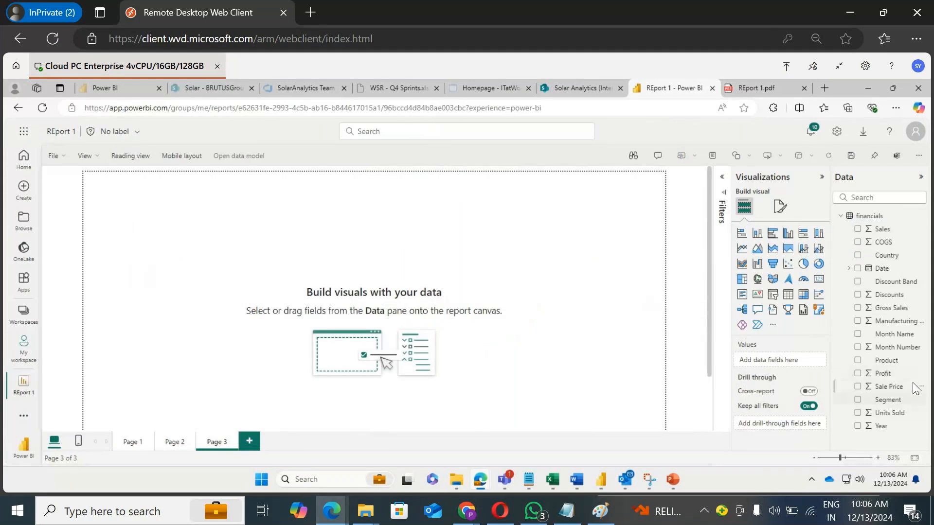
pyautogui.moveTo(887, 315); pyautogui.dragTo(263, 255)
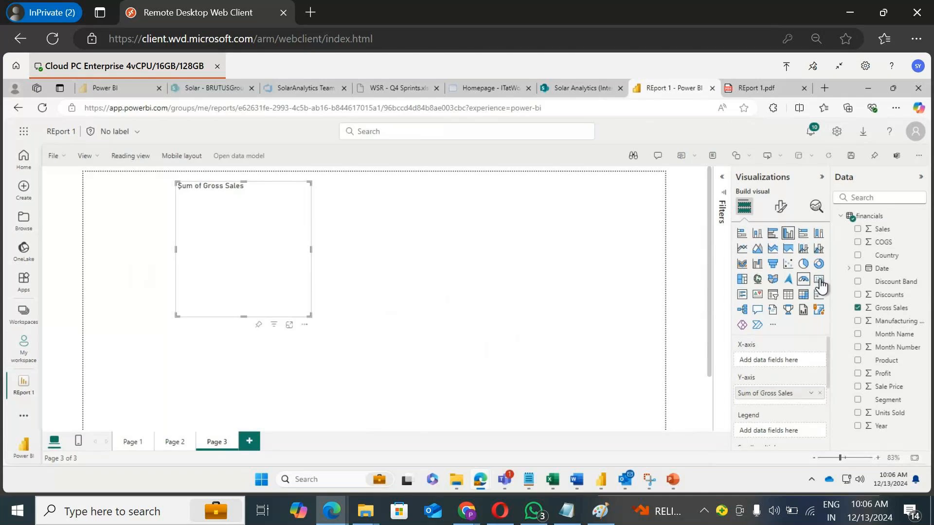
pyautogui.click(819, 279)
pyautogui.click(803, 264)
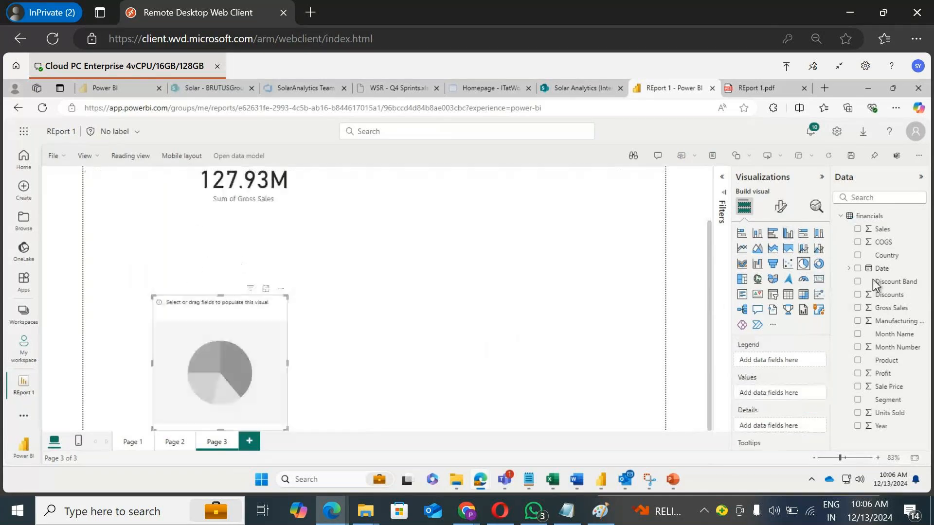
# Step: Fill the pie chart with Country as legend and Gross Sales as values, then move it right
pyautogui.moveTo(886, 255); pyautogui.dragTo(244, 382)
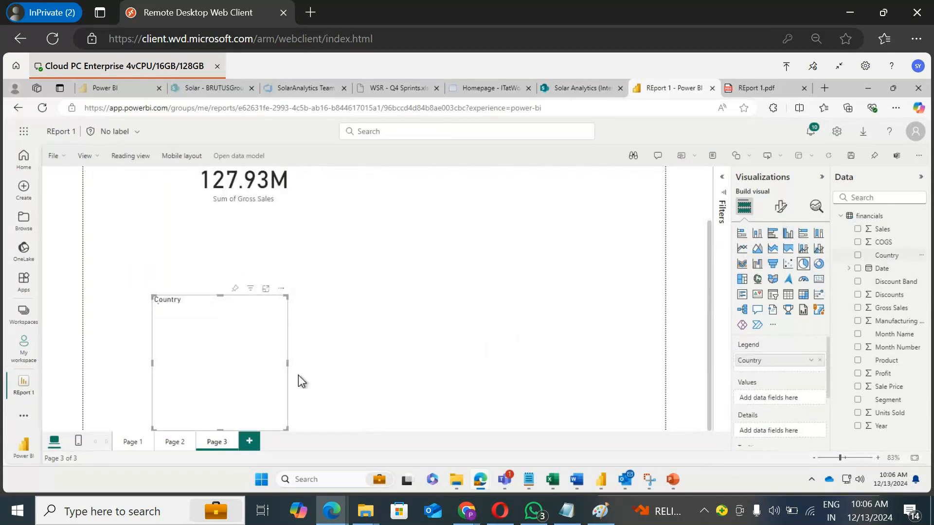
pyautogui.click(891, 308)
pyautogui.moveTo(168, 399); pyautogui.dragTo(430, 279)
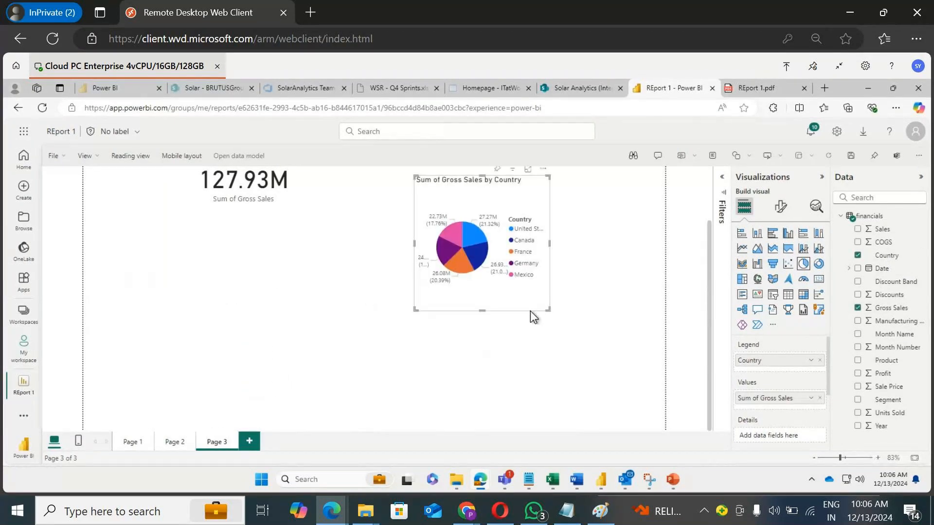
pyautogui.moveTo(548, 306); pyautogui.dragTo(615, 367)
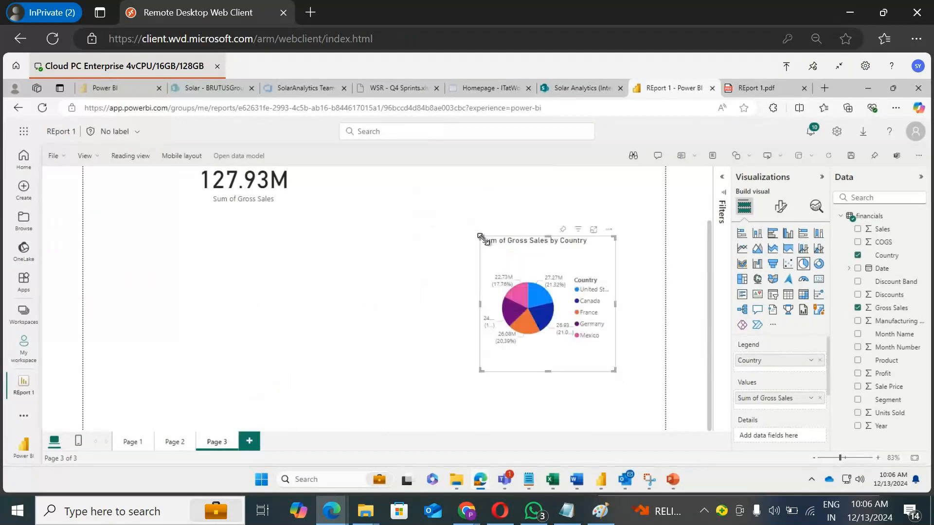
# Step: Enlarge the Gross Sales pie chart on Page 3 from its top-left corner, then switch to Page 1
pyautogui.moveTo(455, 215); pyautogui.dragTo(381, 234)
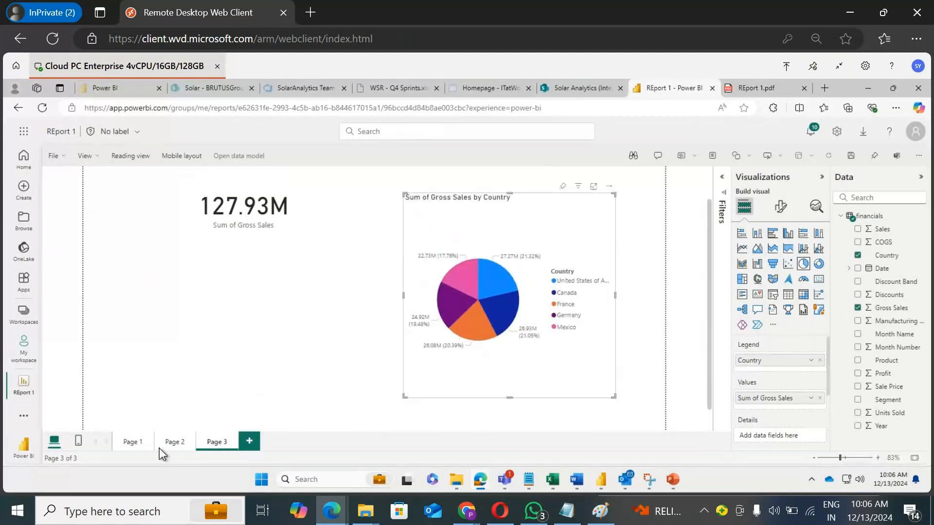
pyautogui.click(129, 442)
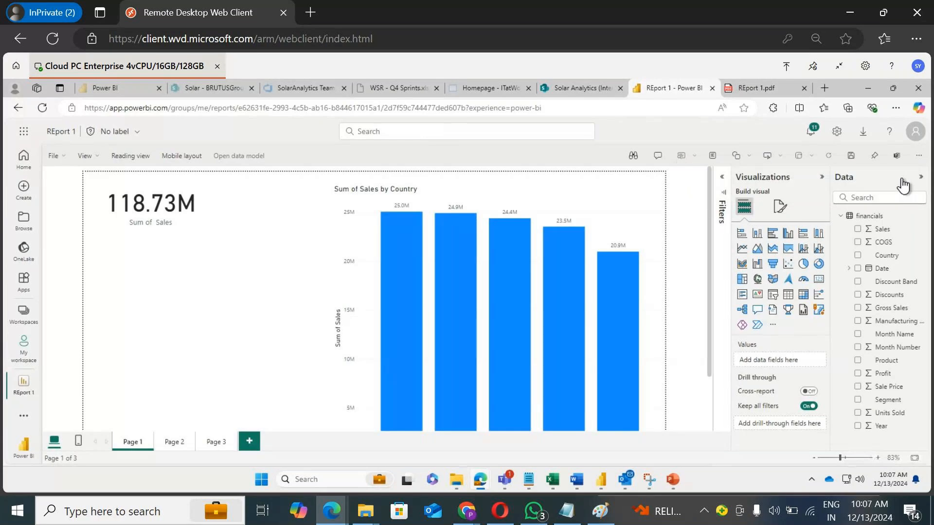
# Step: Collapse the Data and Visualizations panes and switch the report to Reading view
pyautogui.click(899, 185)
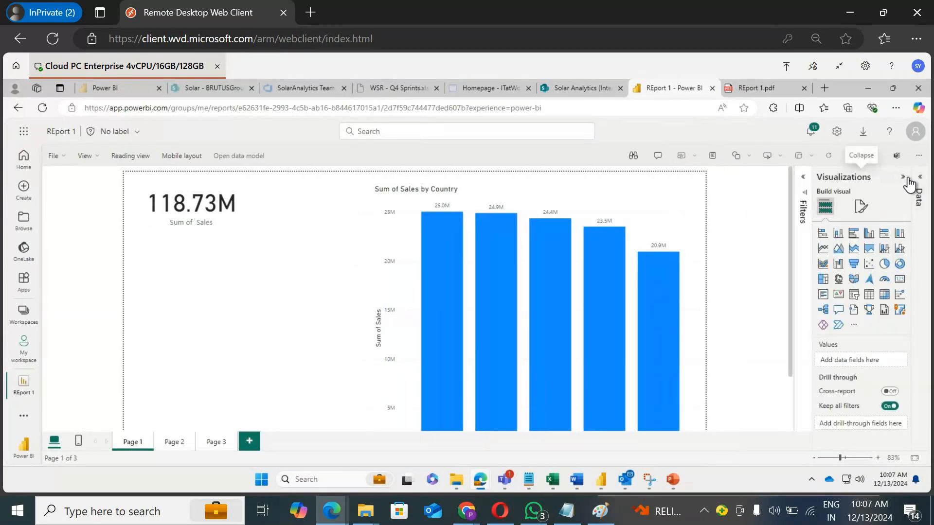
pyautogui.click(899, 185)
pyautogui.click(261, 235)
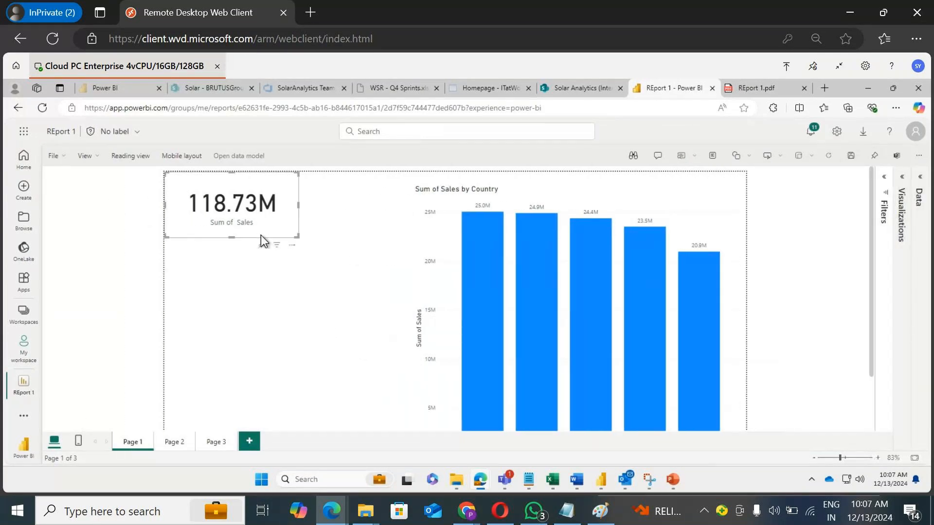
pyautogui.click(306, 234)
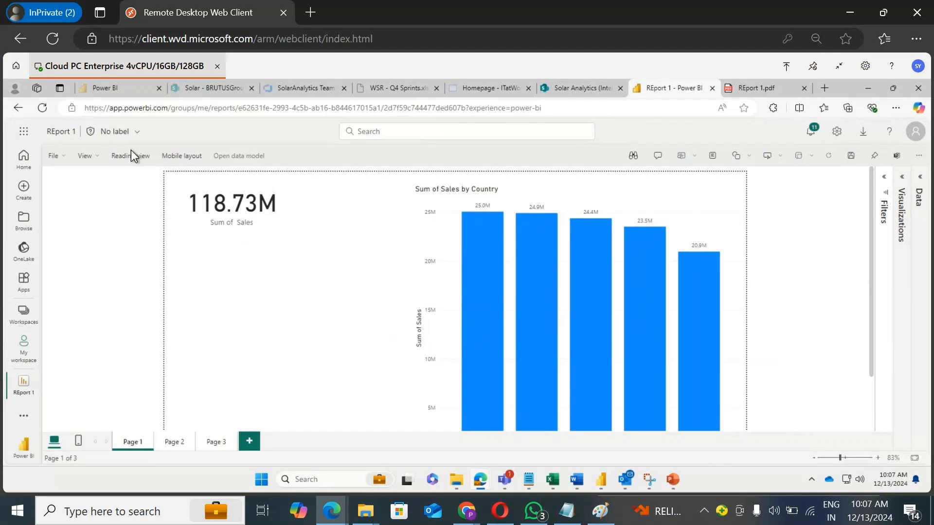
pyautogui.click(131, 155)
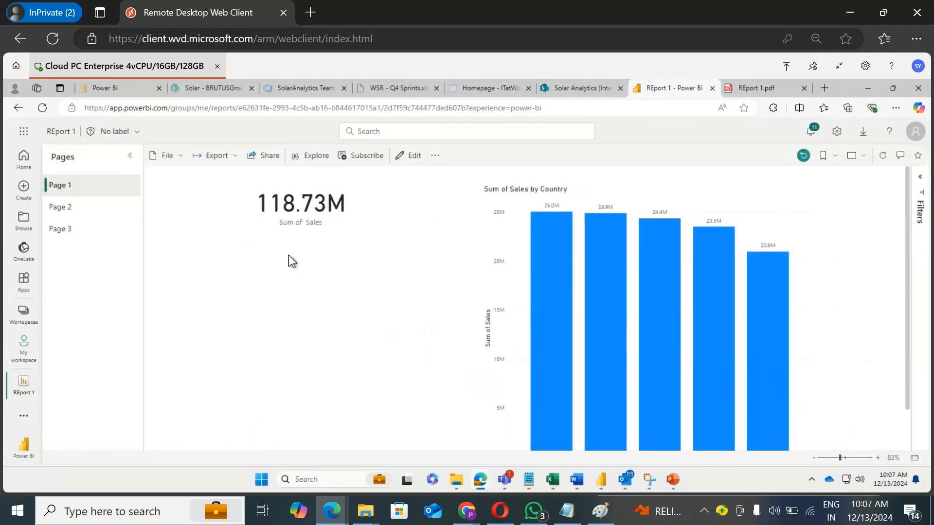
# Step: Pin the Sum of Sales card on Page 1 to a new dashboard named "dashboard 1"
pyautogui.moveTo(323, 238)
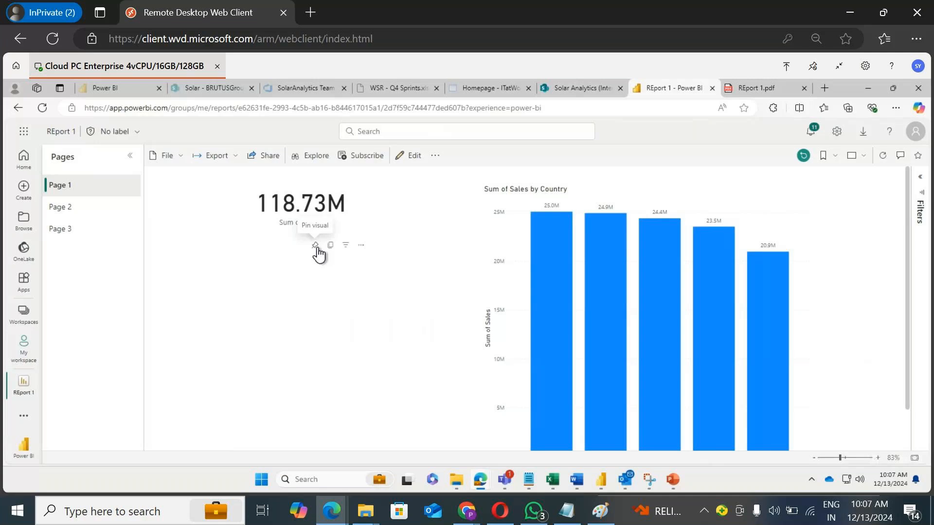
pyautogui.click(316, 247)
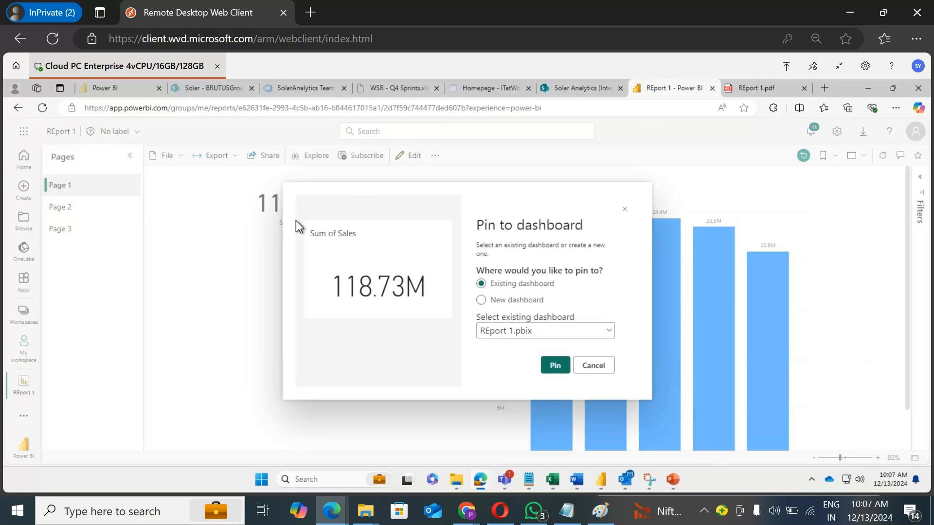
pyautogui.click(517, 301)
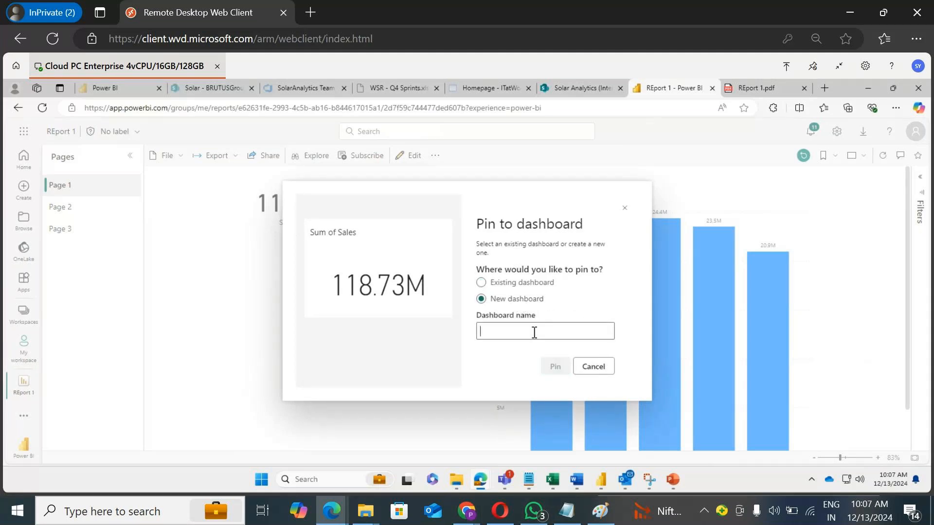
pyautogui.write('das')
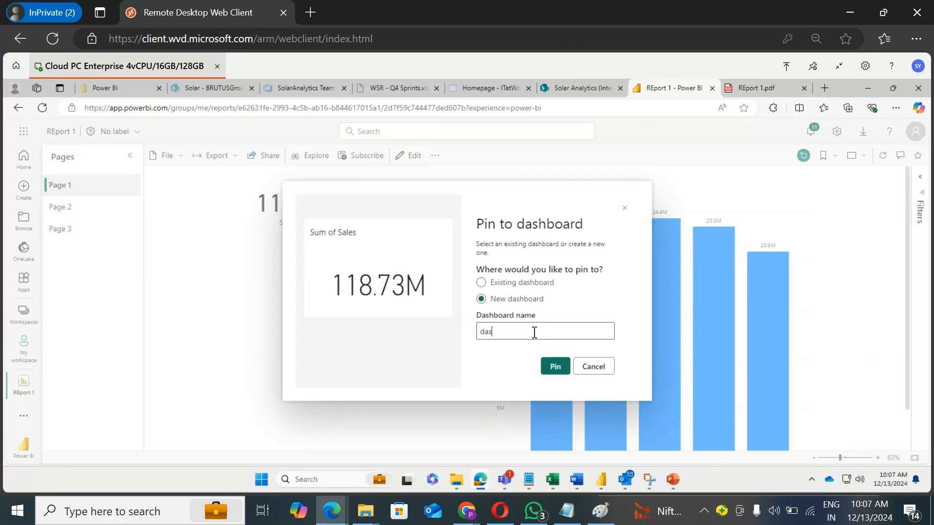
pyautogui.write('hboard 1')
pyautogui.click(556, 373)
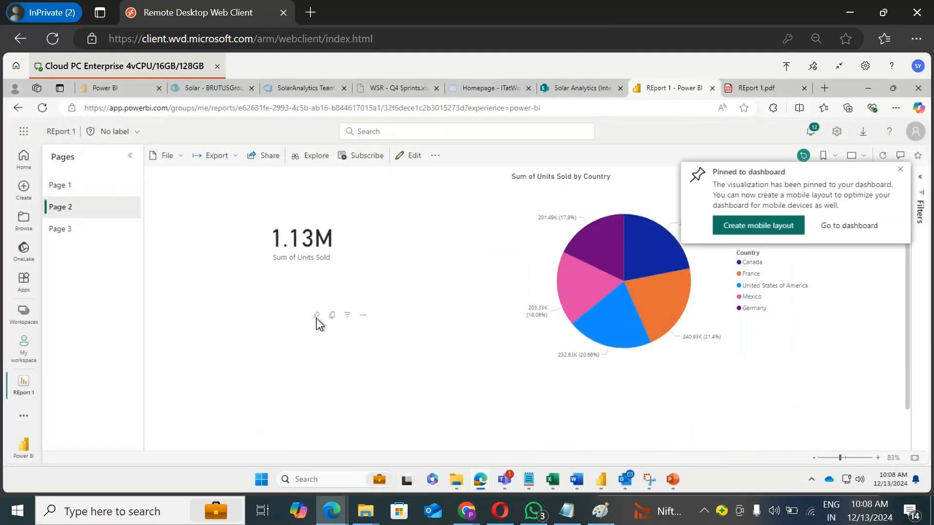
# Step: Pin the Sum of Units Sold card on Page 2 and the Sum of Gross Sales card on Page 3 to dashboard 1
pyautogui.click(294, 291)
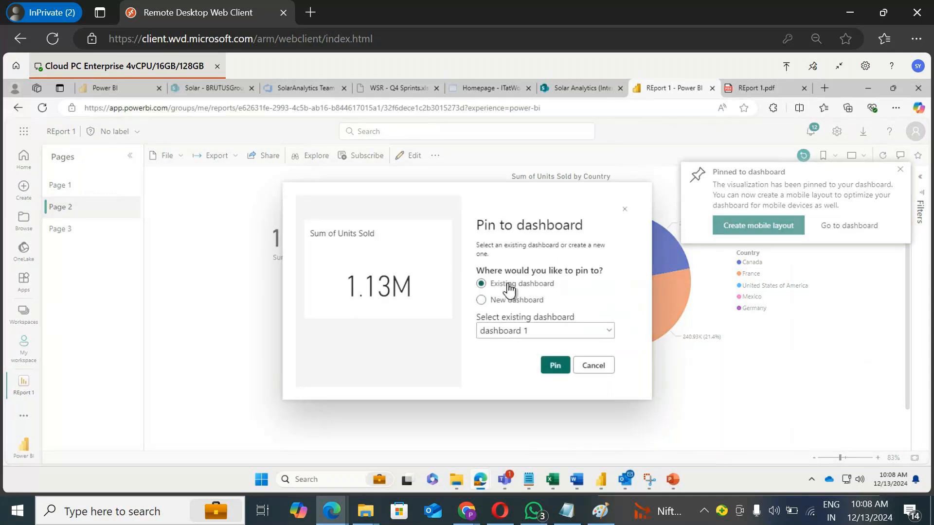
pyautogui.click(549, 366)
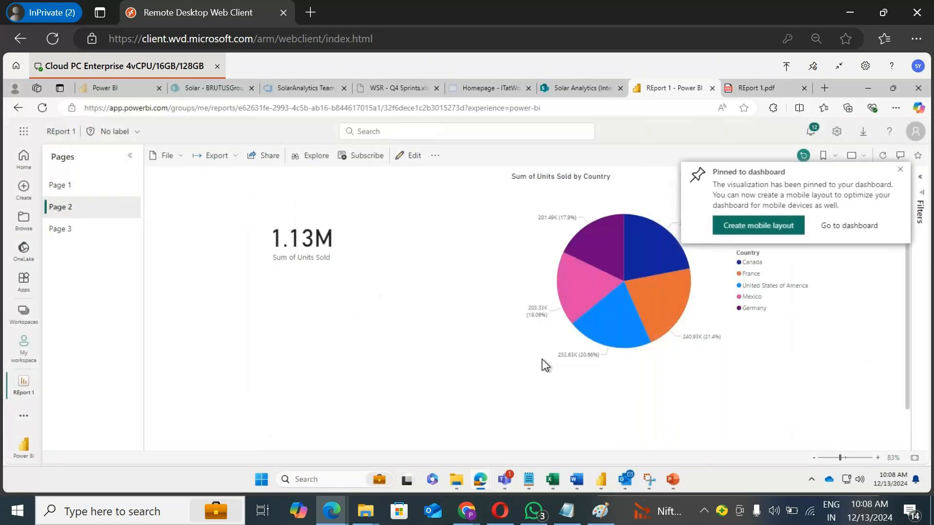
pyautogui.click(73, 230)
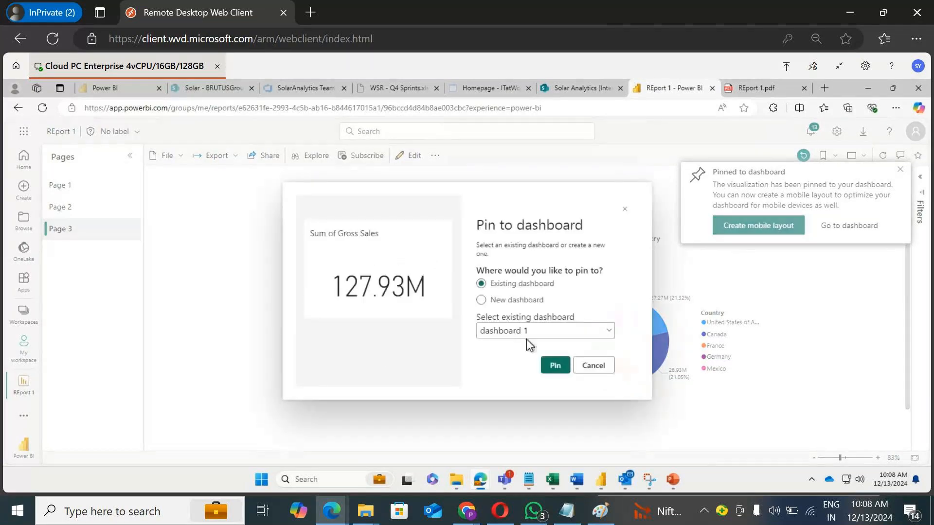
pyautogui.click(555, 366)
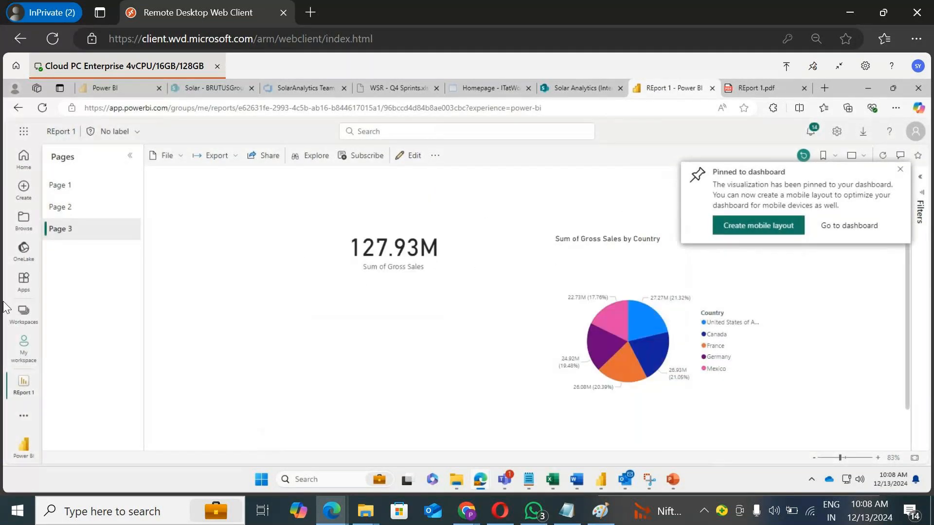
# Step: Open dashboard 1 from My workspace, sorting the workspace items by type
pyautogui.click(27, 317)
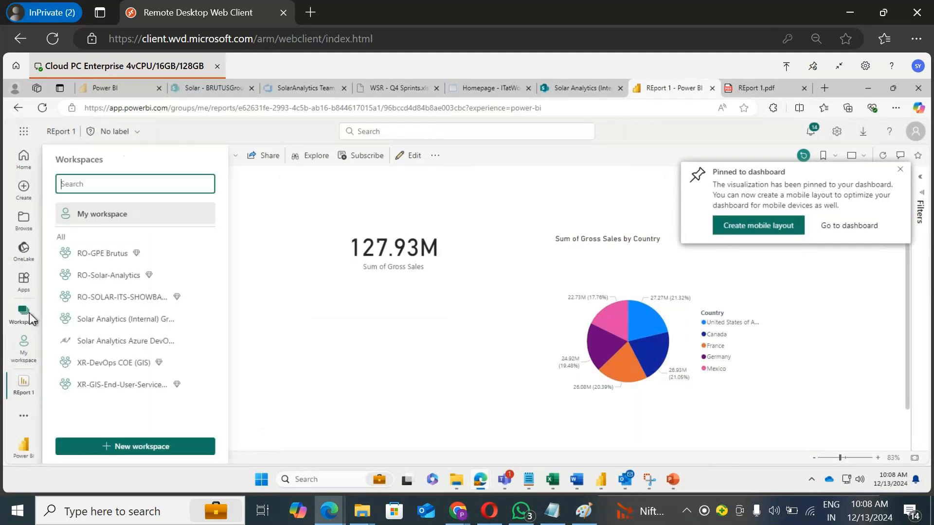
pyautogui.click(153, 216)
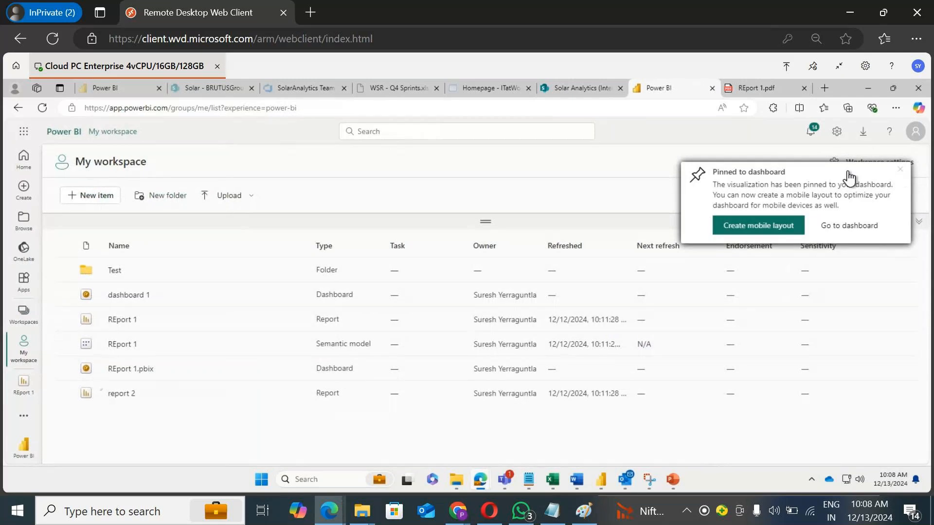
pyautogui.click(343, 247)
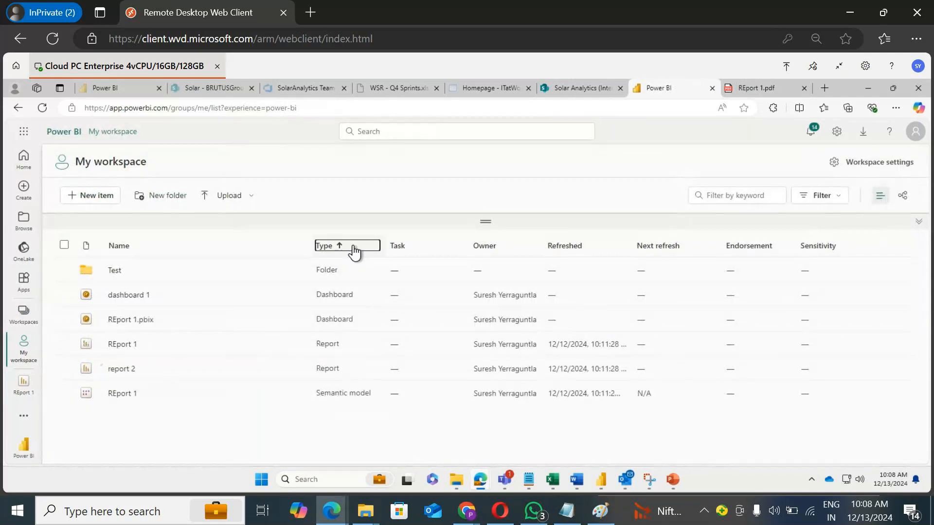
pyautogui.click(133, 296)
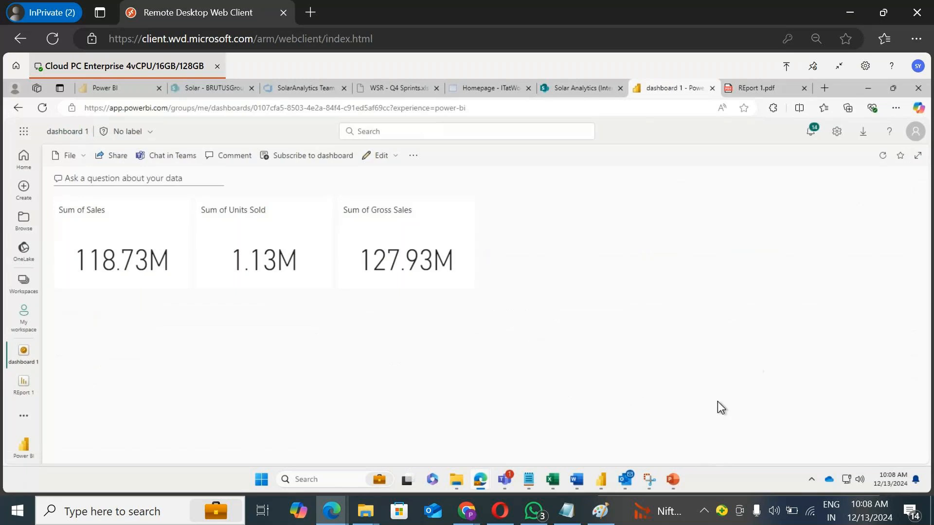
# Step: Open the Sum of Sales and Sum of Gross Sales dashboard tiles to jump to their source report pages
pyautogui.click(125, 229)
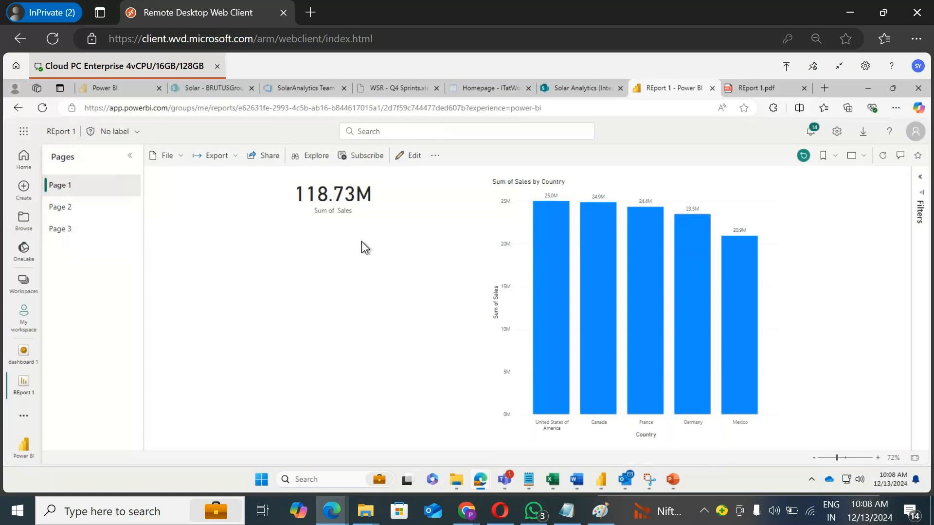
pyautogui.click(18, 108)
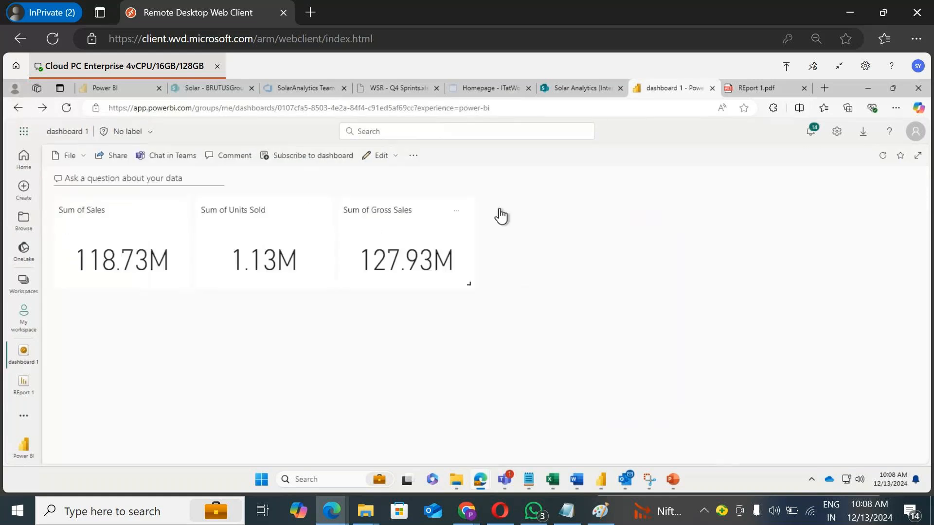
pyautogui.click(408, 243)
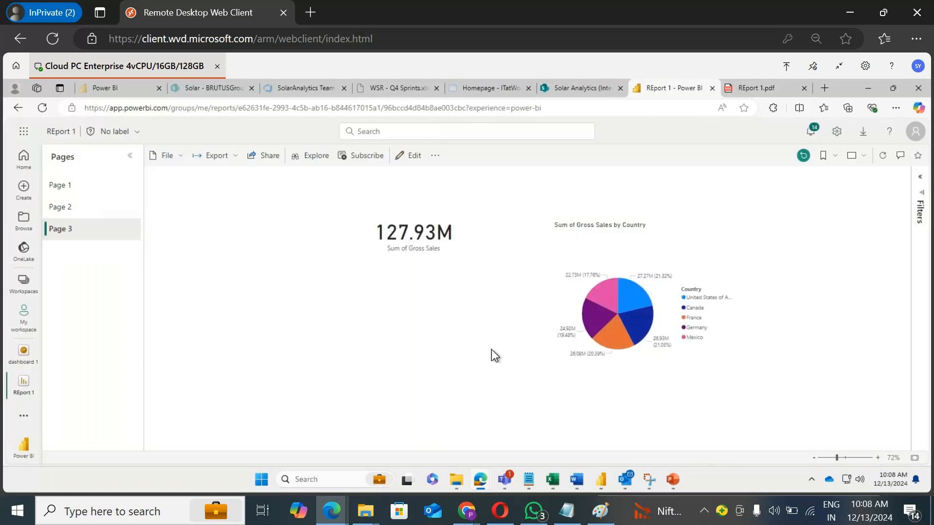
# Step: Pin the Sum of Gross Sales by Country pie chart on Page 3 to dashboard 1
pyautogui.click(627, 294)
pyautogui.click(617, 338)
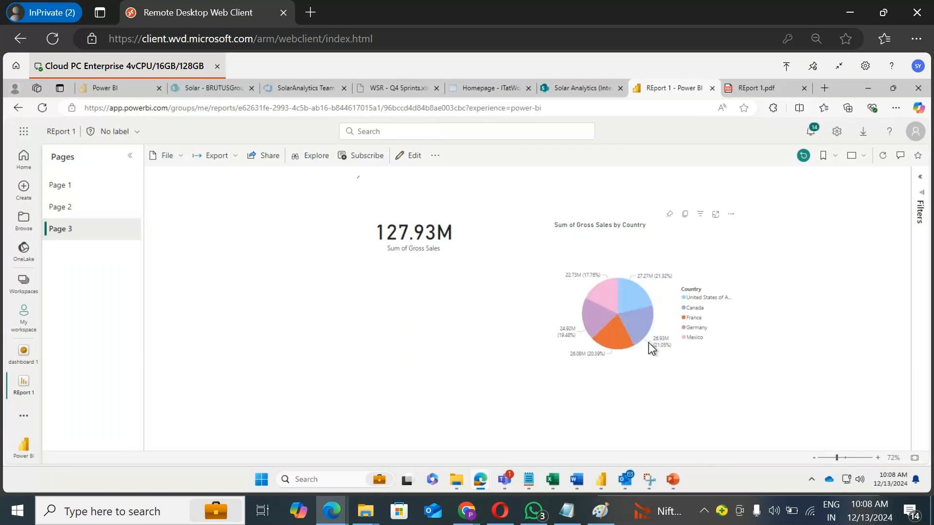
pyautogui.click(669, 214)
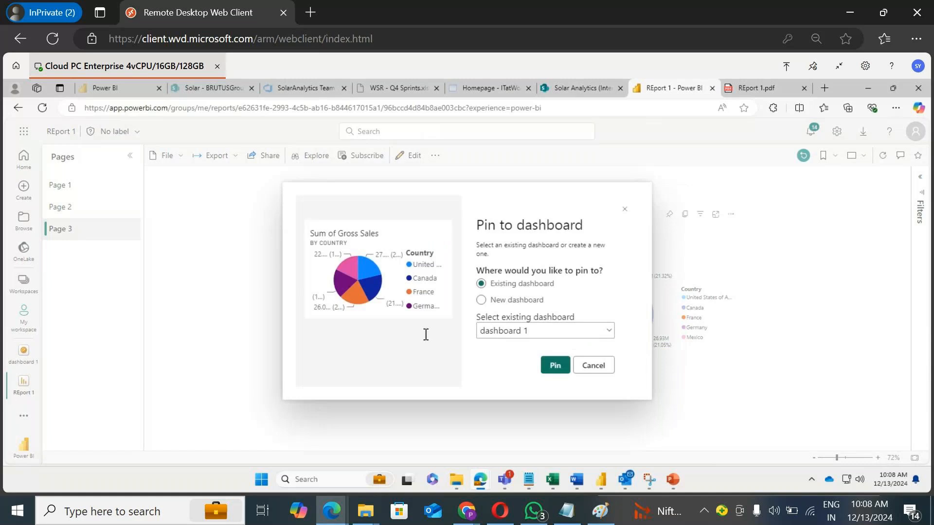
pyautogui.click(555, 365)
# Step: Go to the dashboard, move the pie chart tile below the cards and widen it
pyautogui.click(849, 226)
pyautogui.moveTo(582, 278); pyautogui.dragTo(160, 319)
pyautogui.scroll(-1, 414, 341)
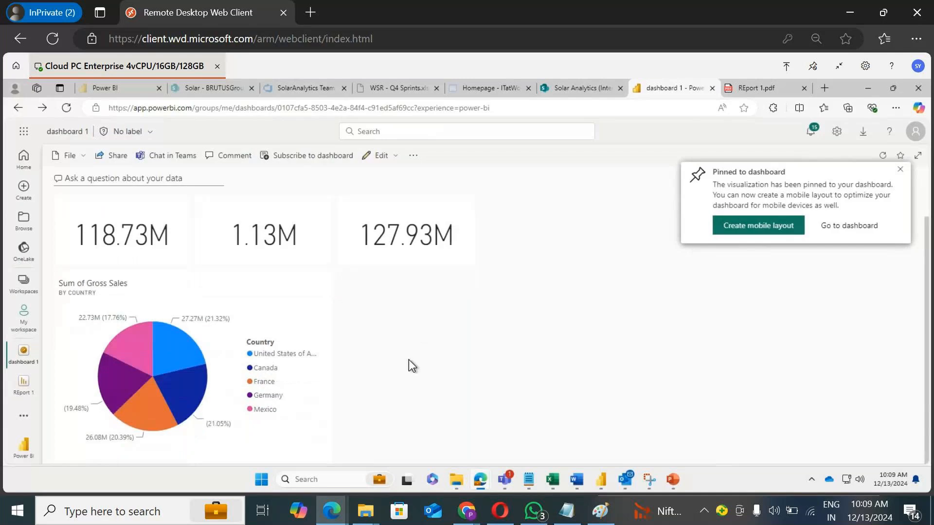
pyautogui.moveTo(327, 457); pyautogui.dragTo(462, 439)
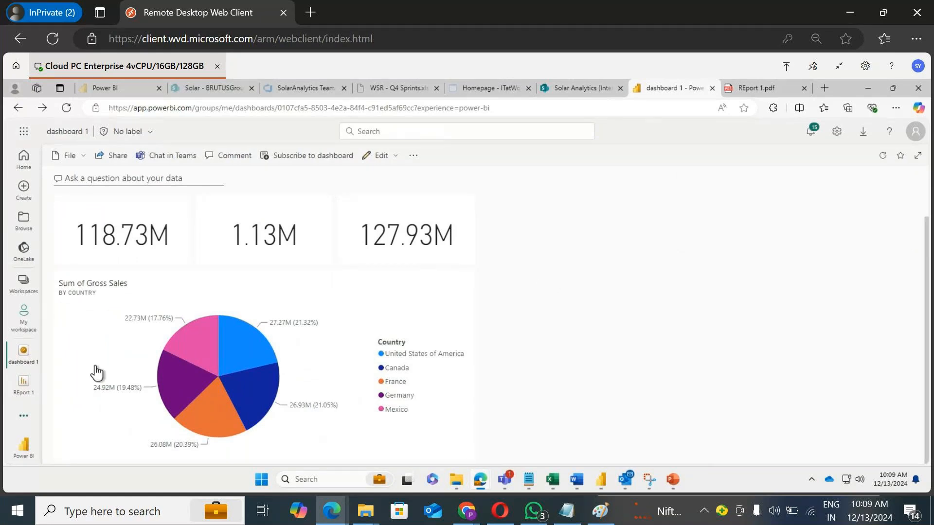
# Step: Open the pie chart tile and the Sum of Units Sold tile to jump to their report pages
pyautogui.click(243, 354)
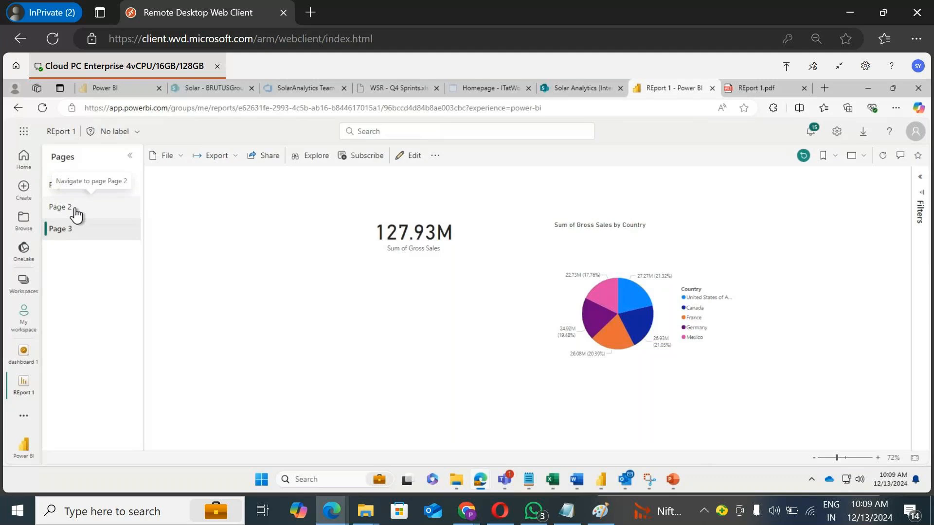
pyautogui.click(19, 108)
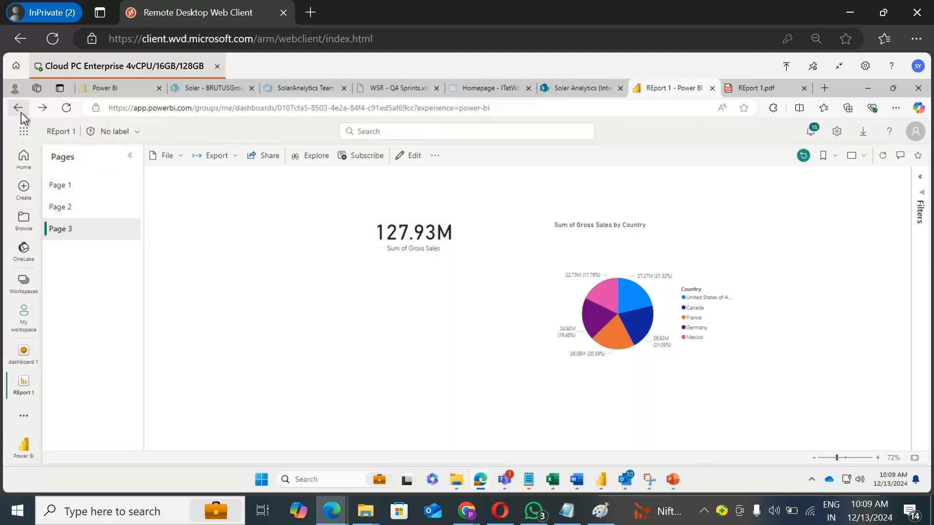
pyautogui.click(272, 245)
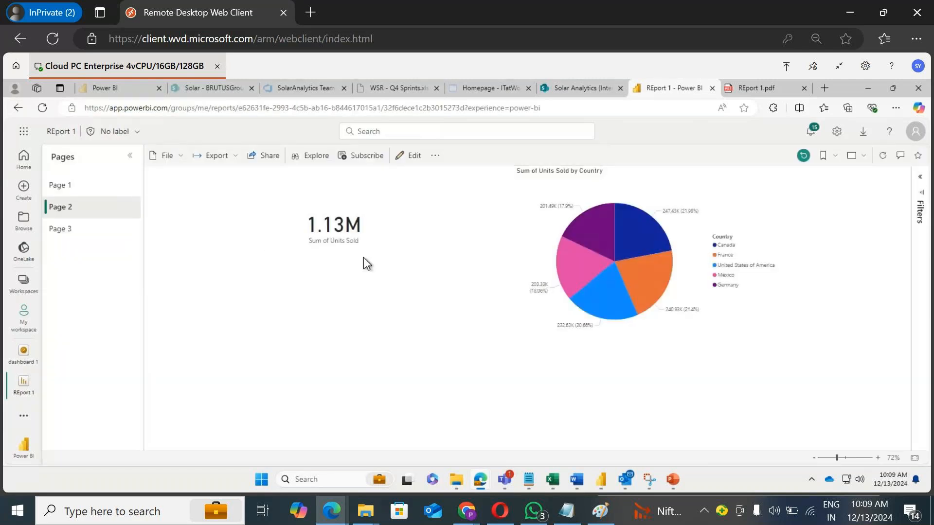
# Step: Cross-filter the Units Sold card by selecting pie slices on Page 2, then clear the selection
pyautogui.click(616, 223)
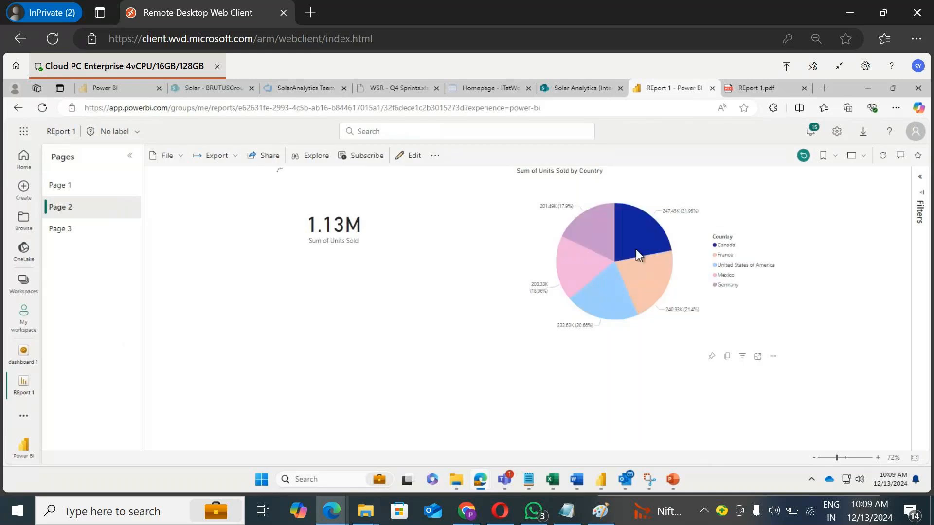
pyautogui.click(638, 262)
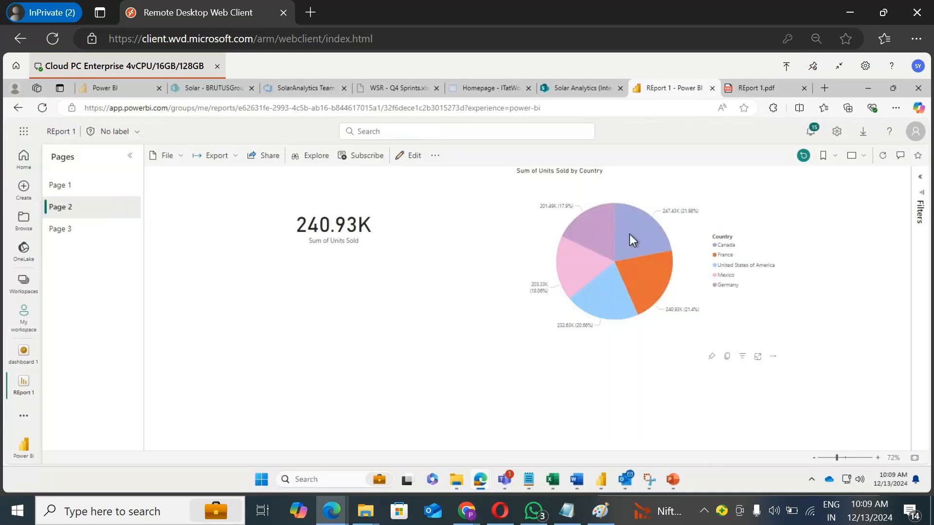
pyautogui.moveTo(641, 267)
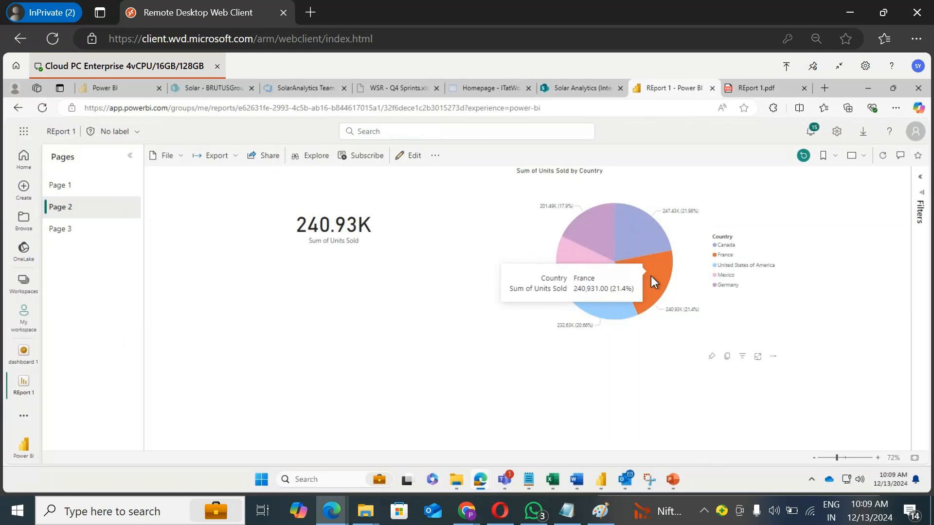
pyautogui.click(651, 275)
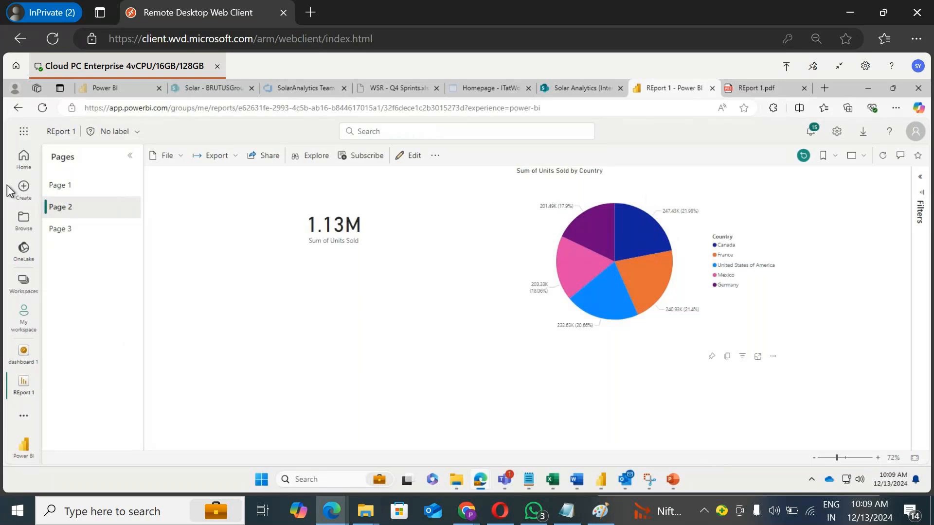
# Step: Return to the dashboard and open the Sum of Units Sold tile again
pyautogui.click(17, 108)
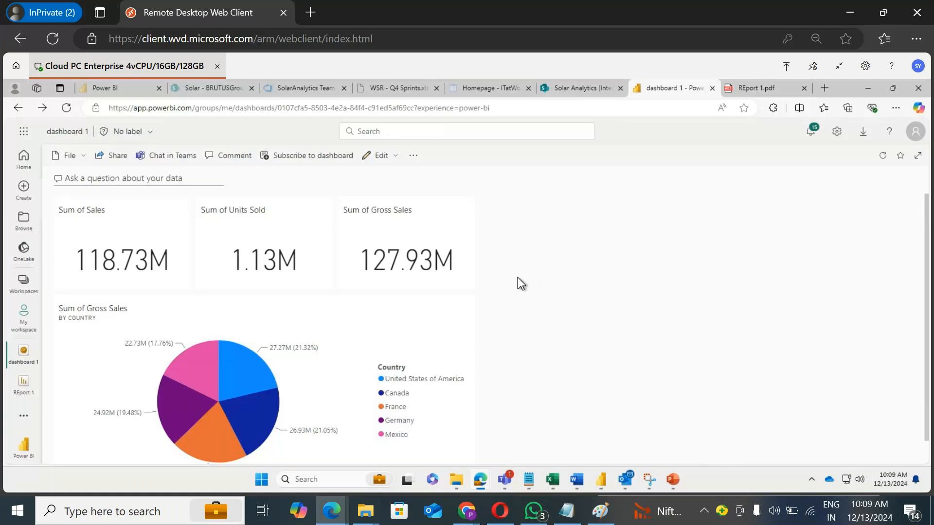
pyautogui.scroll(-1, 521, 284)
pyautogui.scroll(1, 616, 283)
pyautogui.click(265, 236)
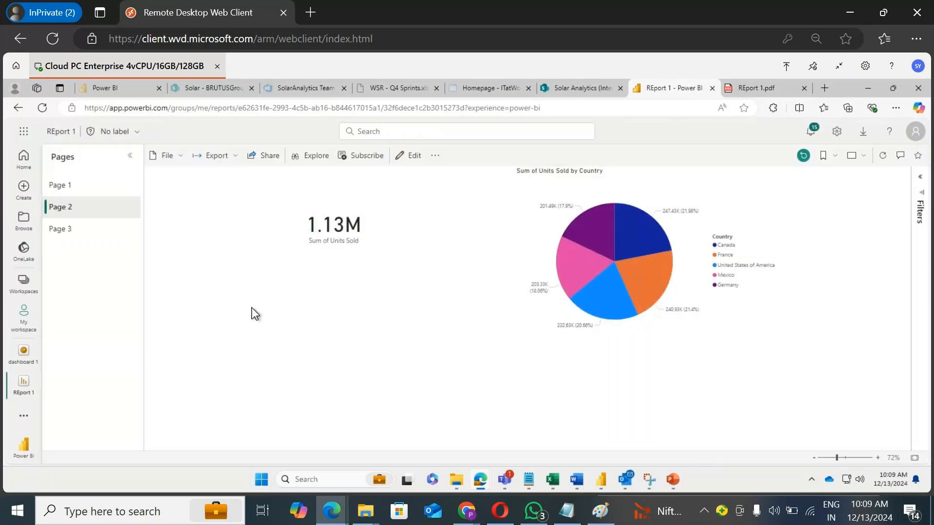
# Step: Select different pie slices on Page 2 to filter the Sum of Units Sold card by country
pyautogui.click(586, 228)
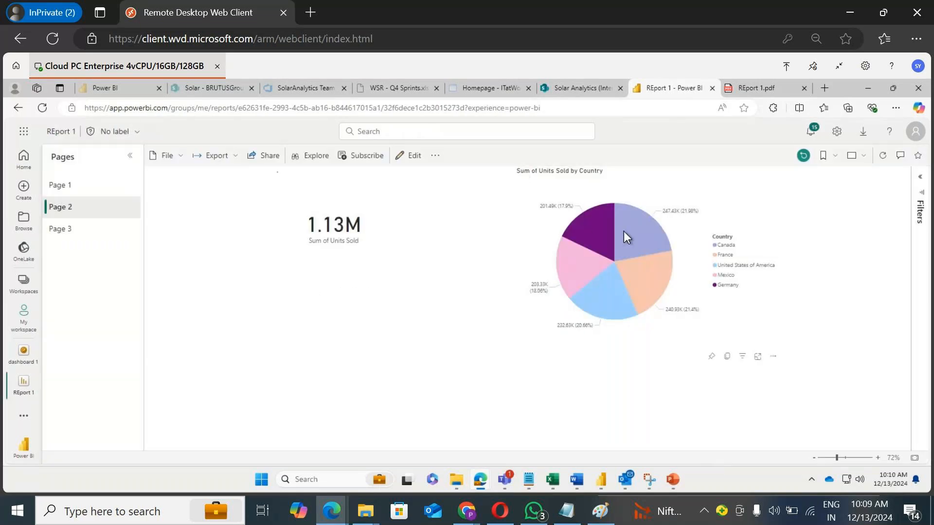
pyautogui.click(630, 274)
pyautogui.click(596, 284)
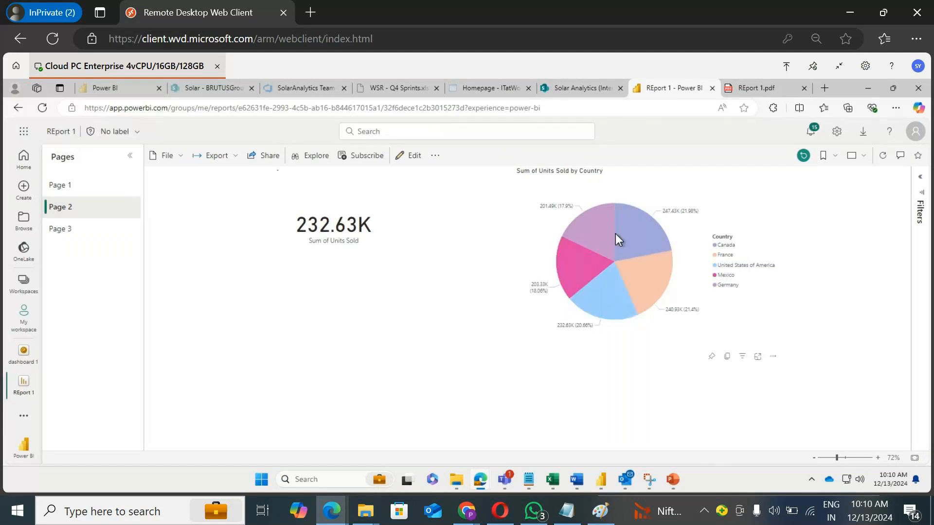
pyautogui.click(631, 264)
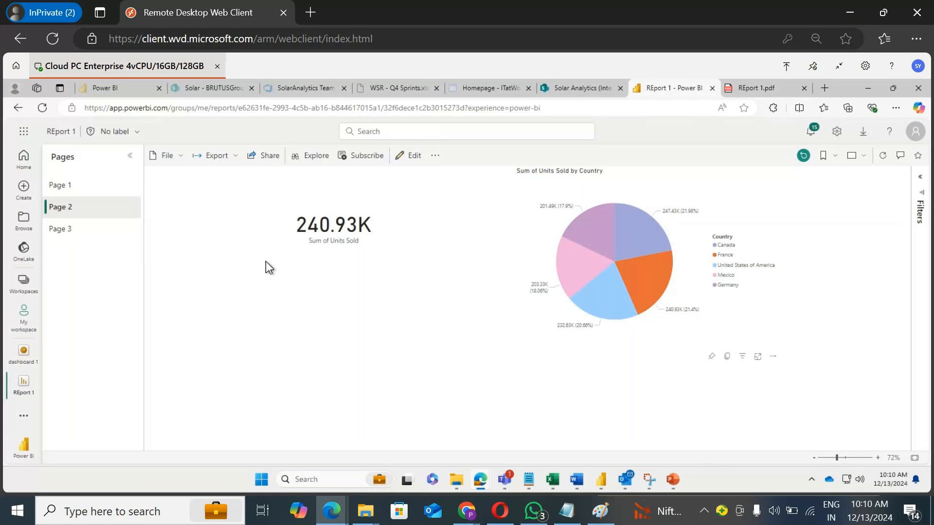
# Step: In edit mode, add a slicer on the Country field below the card on Page 2 and save the report
pyautogui.click(412, 156)
pyautogui.click(302, 296)
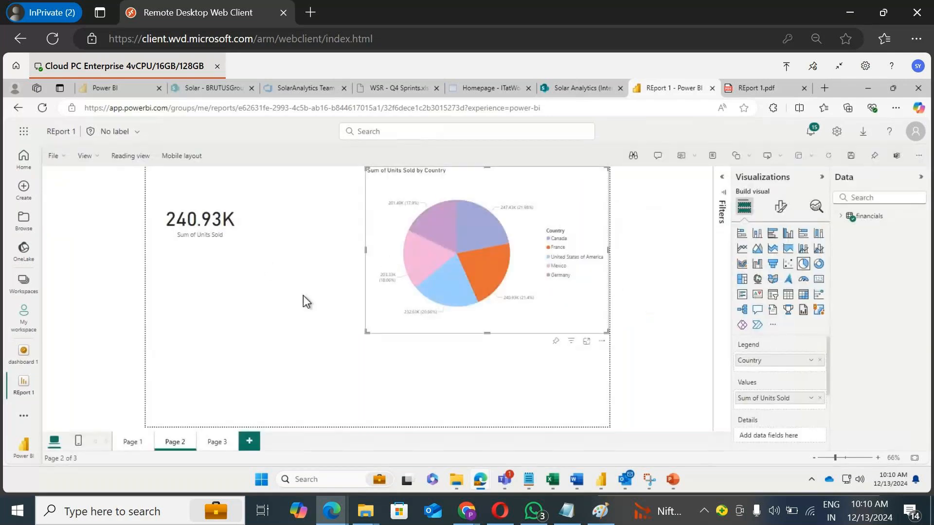
pyautogui.click(772, 294)
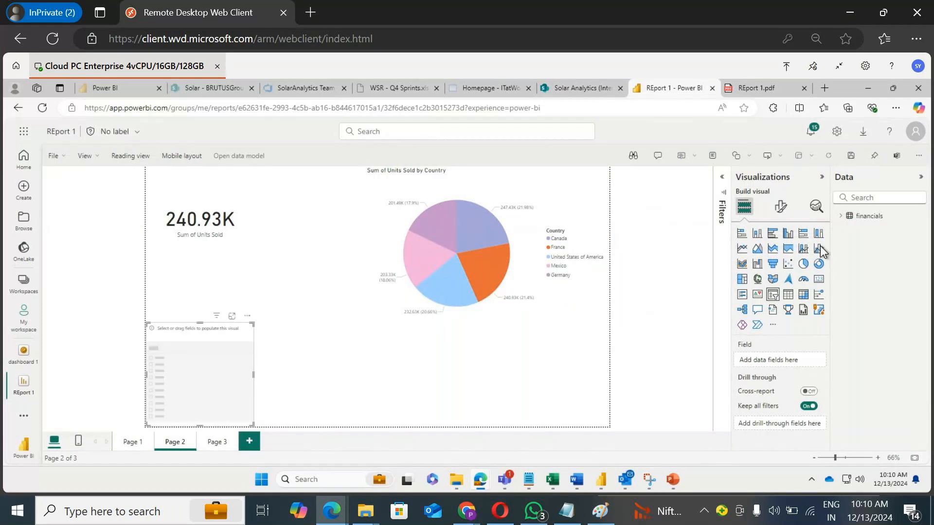
pyautogui.click(840, 215)
pyautogui.moveTo(894, 262); pyautogui.dragTo(218, 356)
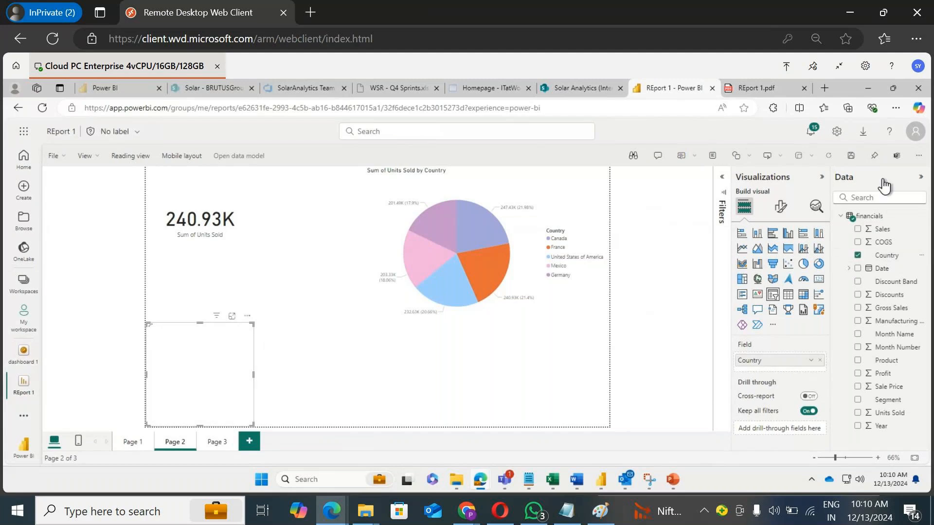
pyautogui.click(885, 184)
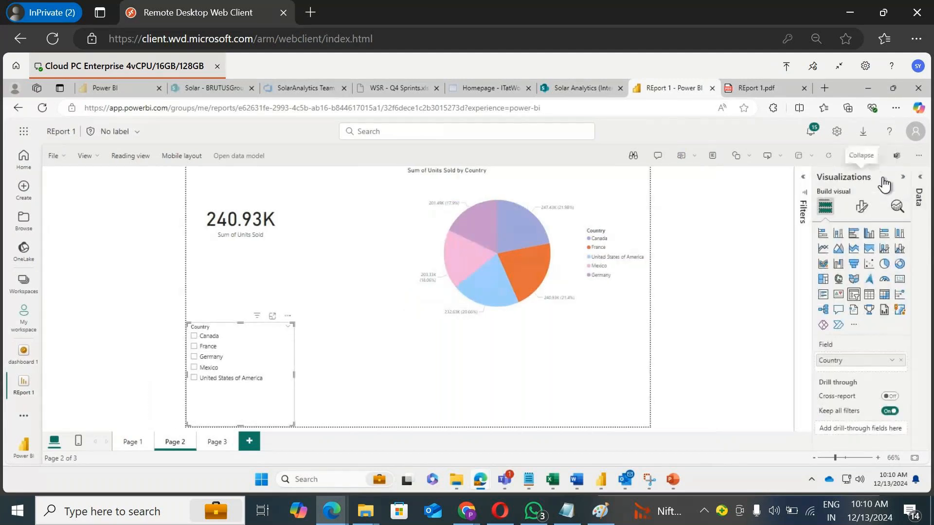
pyautogui.click(884, 184)
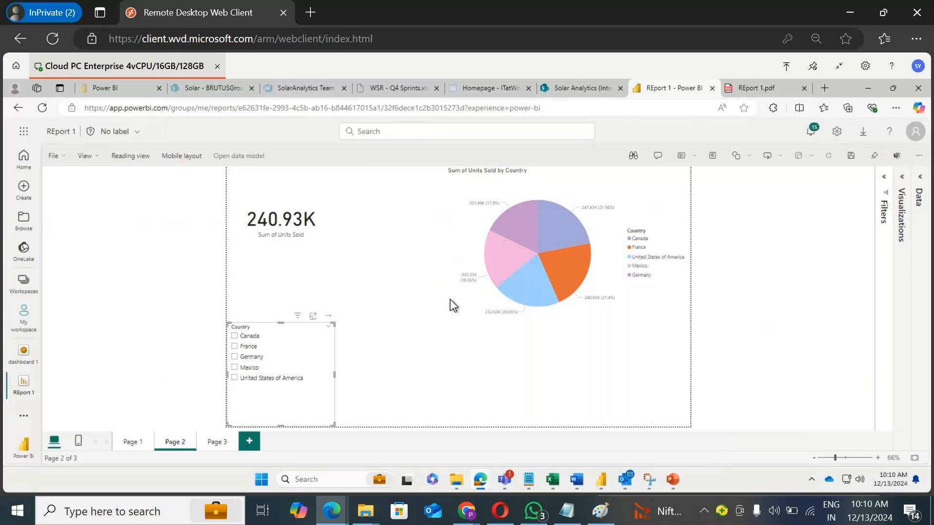
pyautogui.click(851, 156)
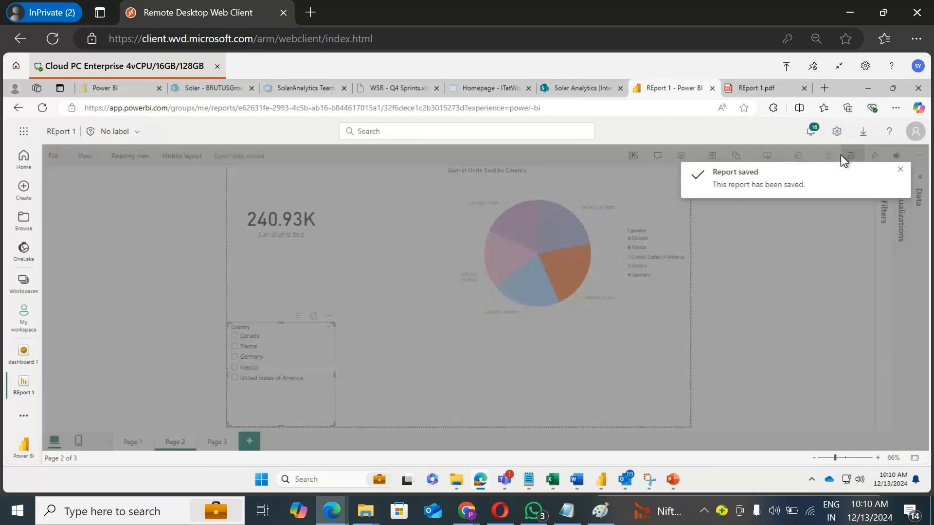
# Step: Clear the pie selection, save the report again and return to reading view
pyautogui.click(568, 265)
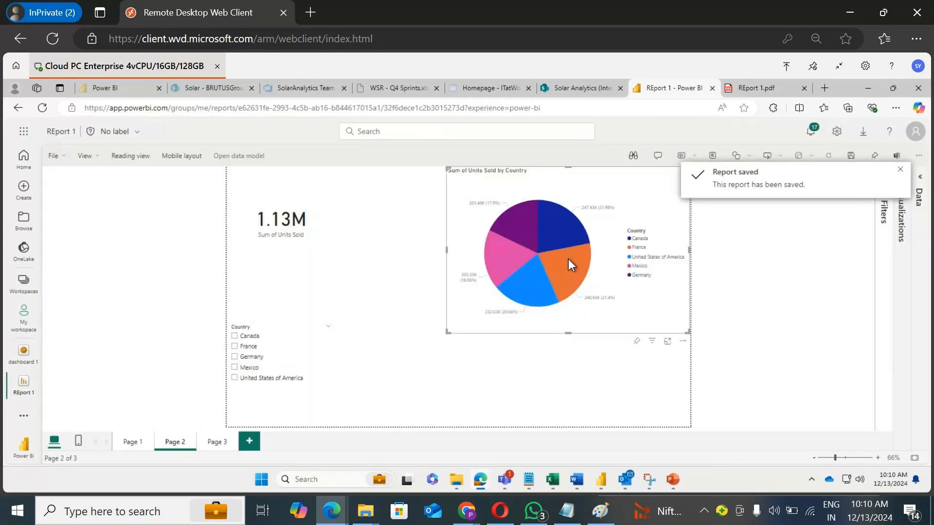
pyautogui.moveTo(570, 255)
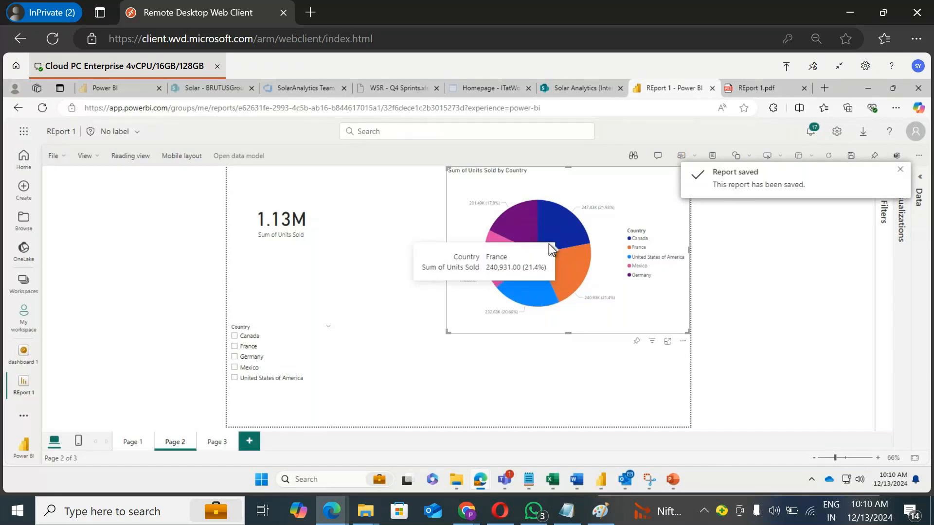
pyautogui.moveTo(548, 244)
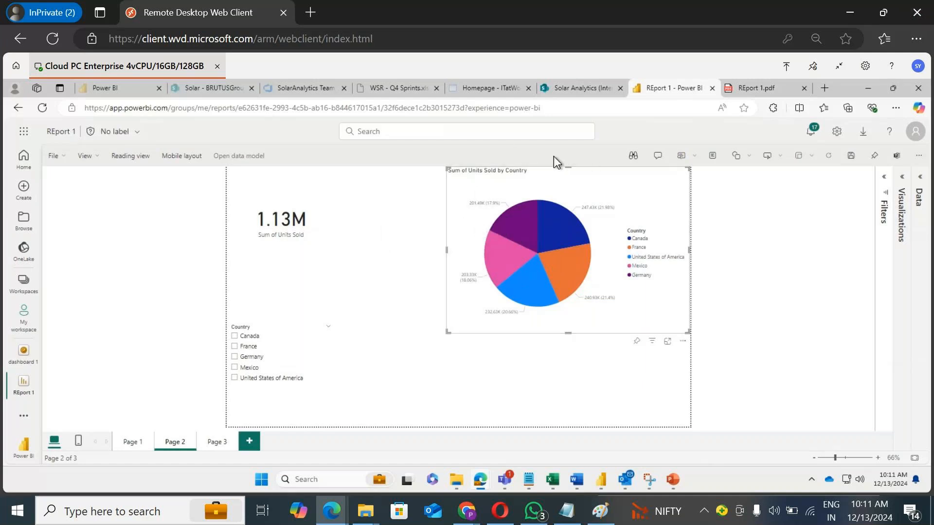
pyautogui.click(846, 156)
pyautogui.click(131, 157)
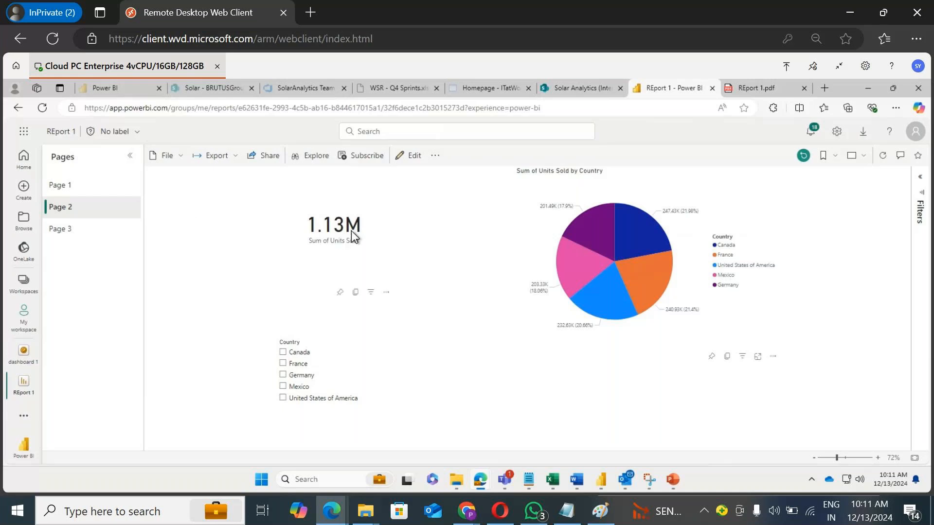
# Step: Pin Page 2 live to the existing dashboard 1
pyautogui.click(436, 157)
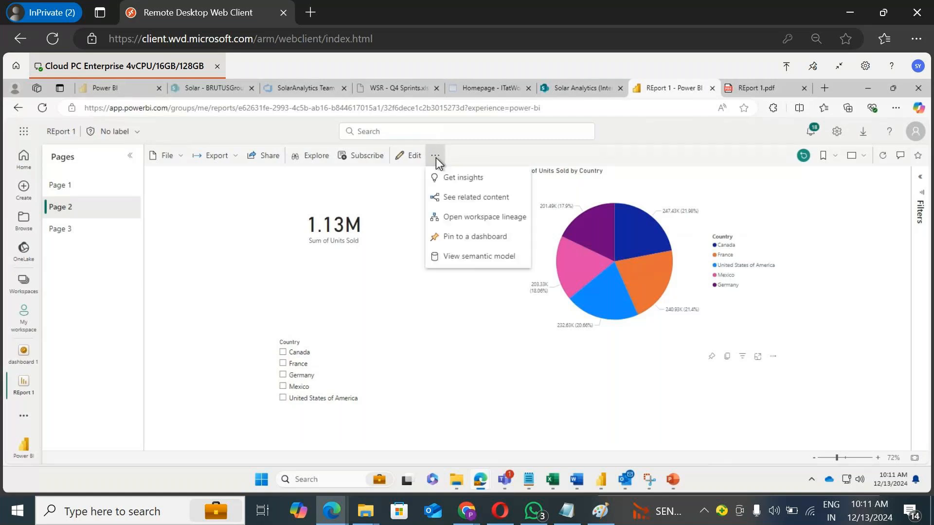
pyautogui.click(481, 238)
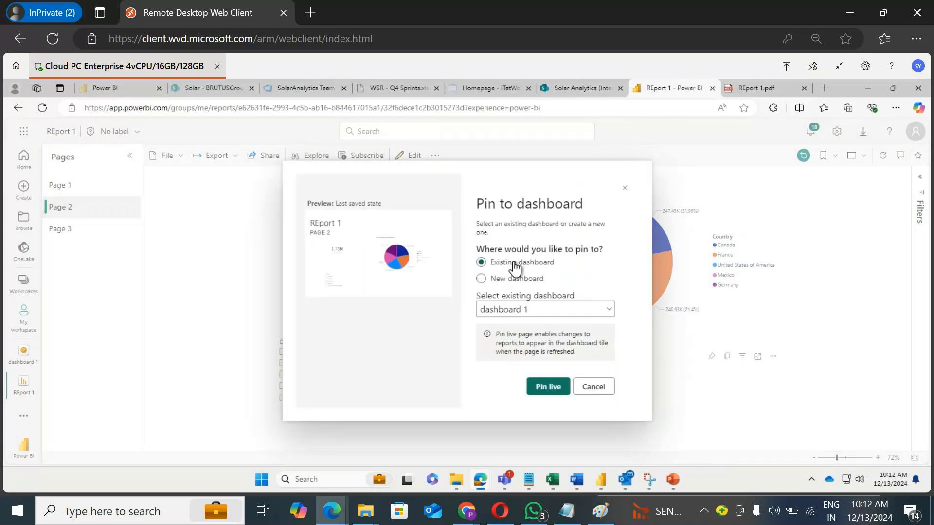
pyautogui.click(546, 391)
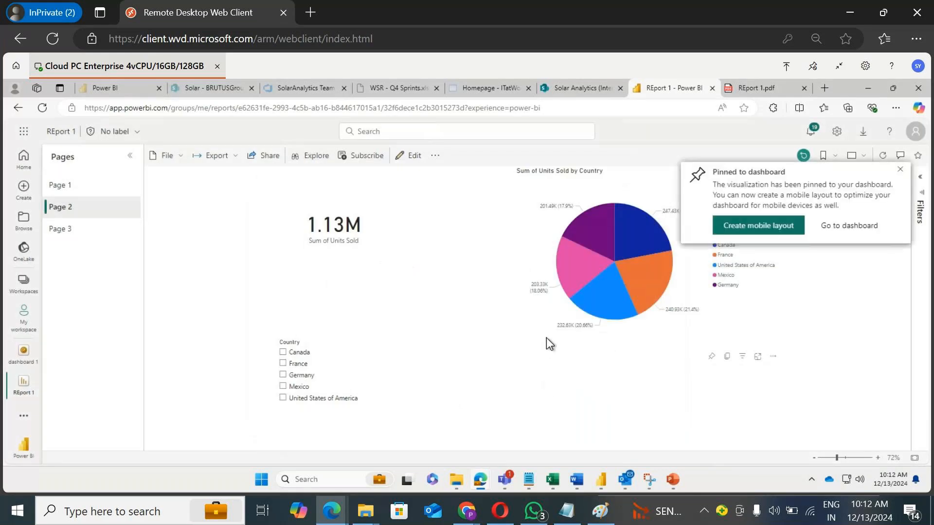
pyautogui.click(900, 170)
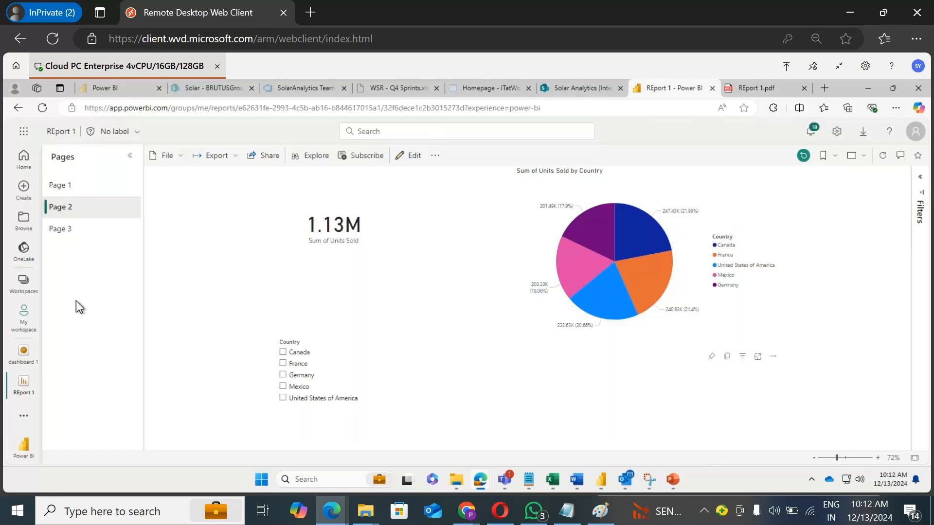
# Step: Open dashboard 1 from My workspace and review the pinned live page tile below the other tiles
pyautogui.click(25, 325)
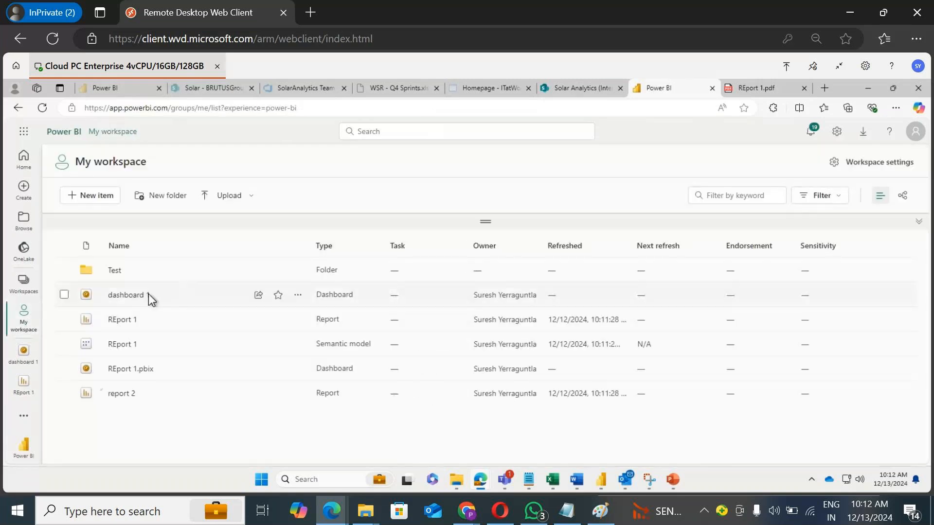
pyautogui.click(141, 296)
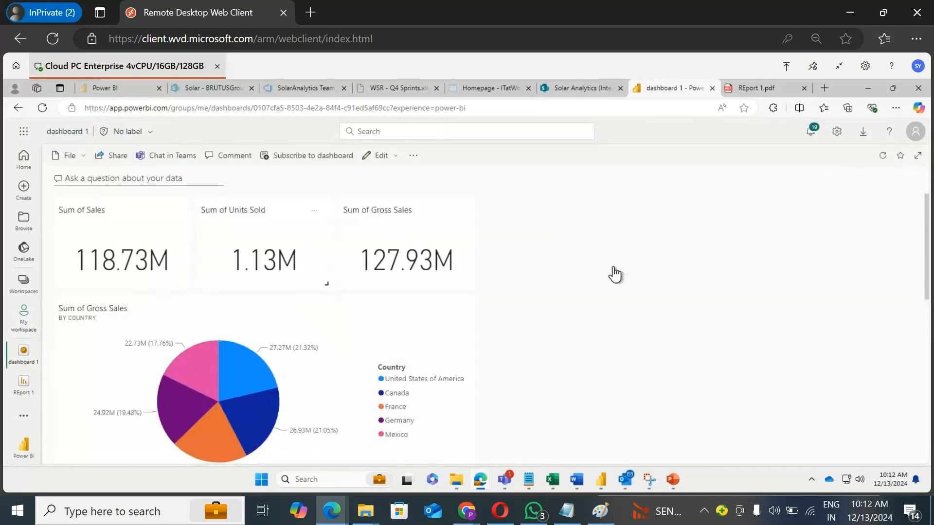
pyautogui.scroll(-8, 625, 260)
pyautogui.scroll(7, 766, 258)
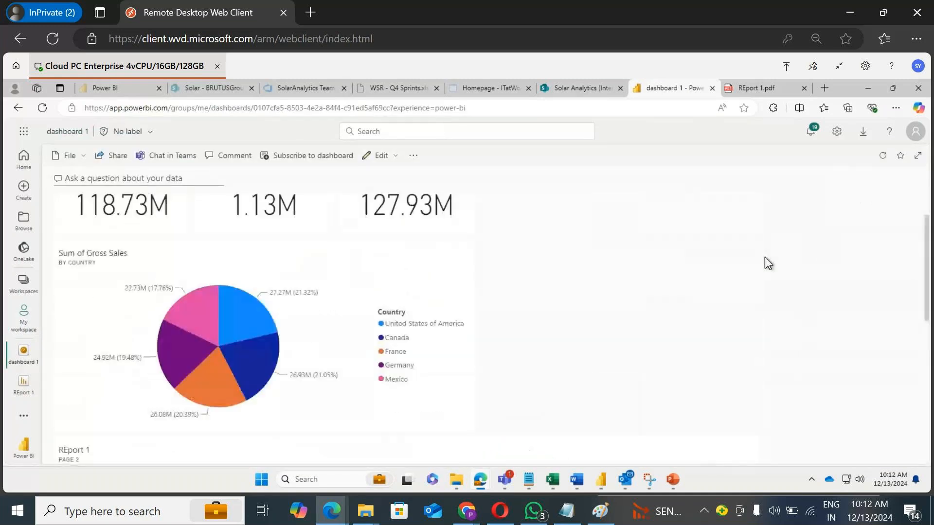
pyautogui.scroll(1, 765, 256)
pyautogui.scroll(-7, 769, 265)
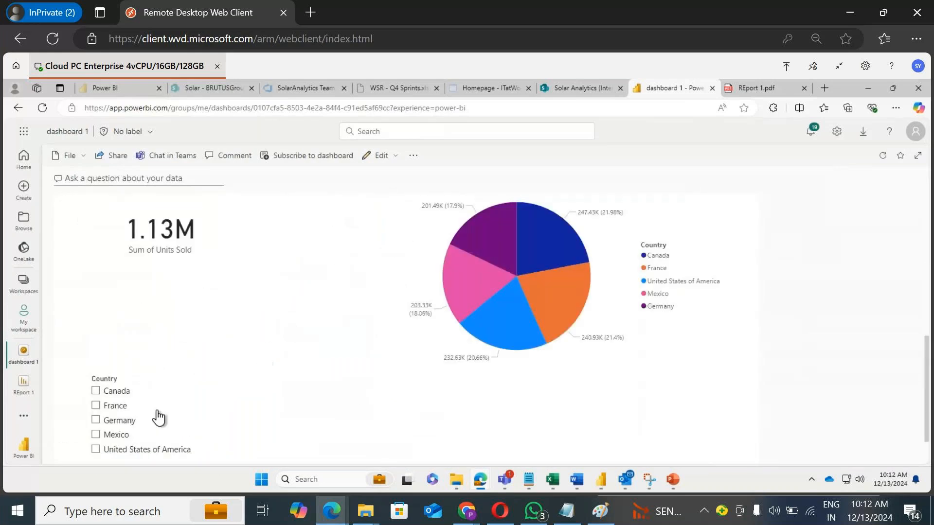
# Step: Filter the pinned page tile by selecting each country in turn in its Country slicer
pyautogui.click(118, 396)
pyautogui.click(119, 398)
pyautogui.scroll(8, 386, 326)
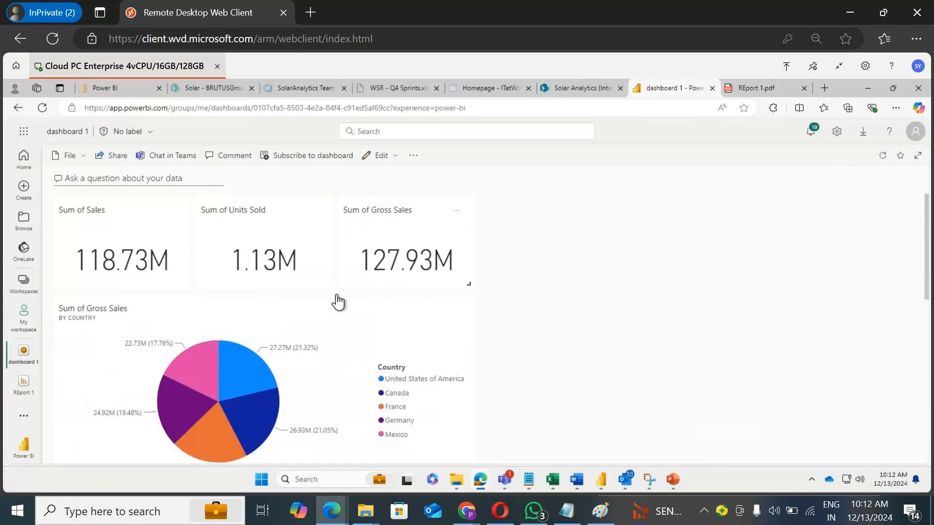
pyautogui.scroll(-7, 583, 246)
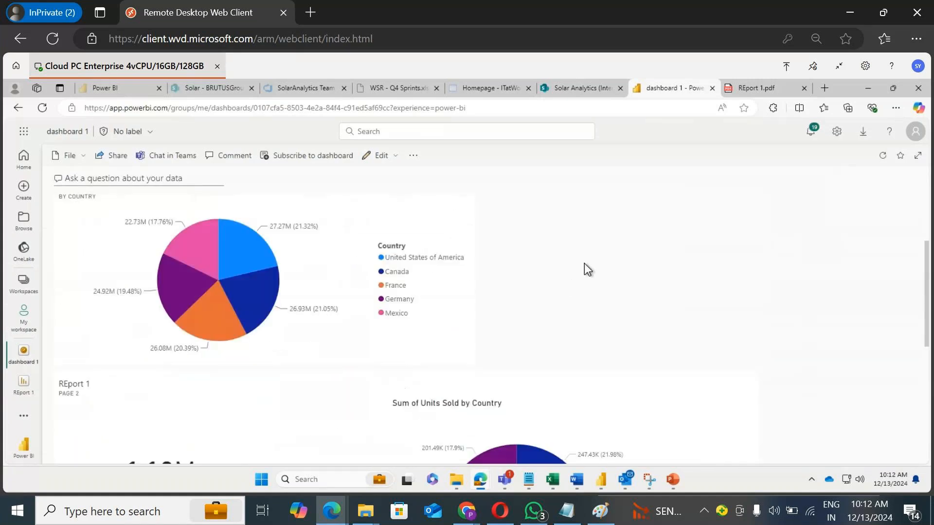
pyautogui.scroll(-1, 598, 256)
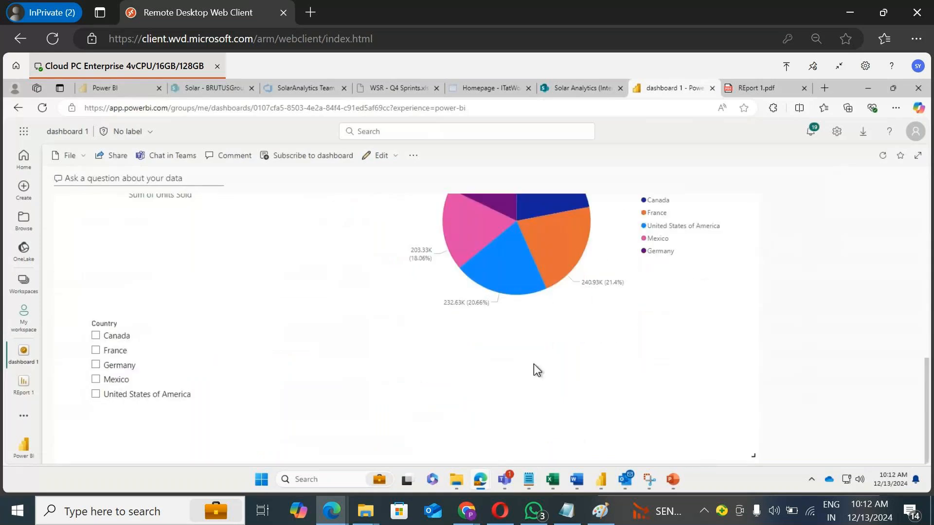
pyautogui.scroll(3, 530, 351)
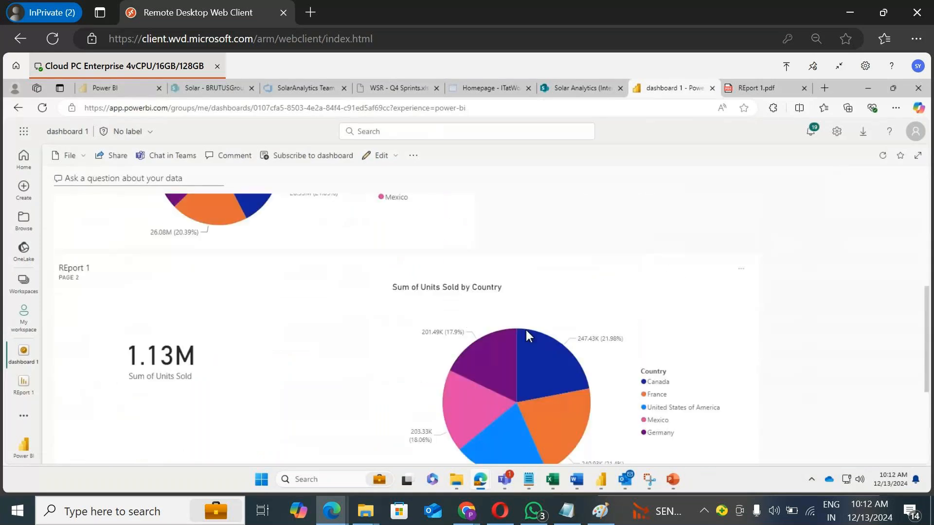
pyautogui.scroll(-3, 526, 329)
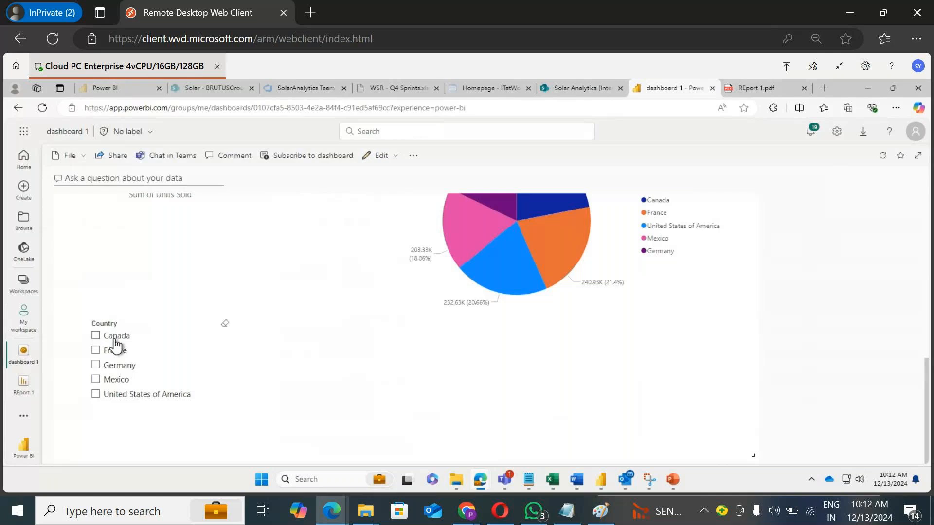
pyautogui.click(96, 335)
pyautogui.click(115, 350)
pyautogui.click(117, 365)
pyautogui.click(116, 379)
pyautogui.click(119, 395)
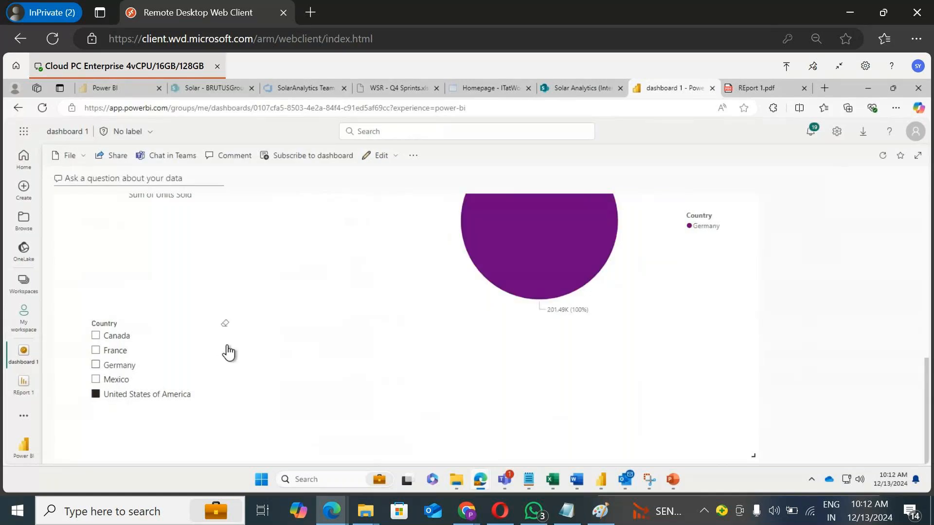
# Step: Reopen dashboard 1 from My workspace
pyautogui.scroll(8, 236, 350)
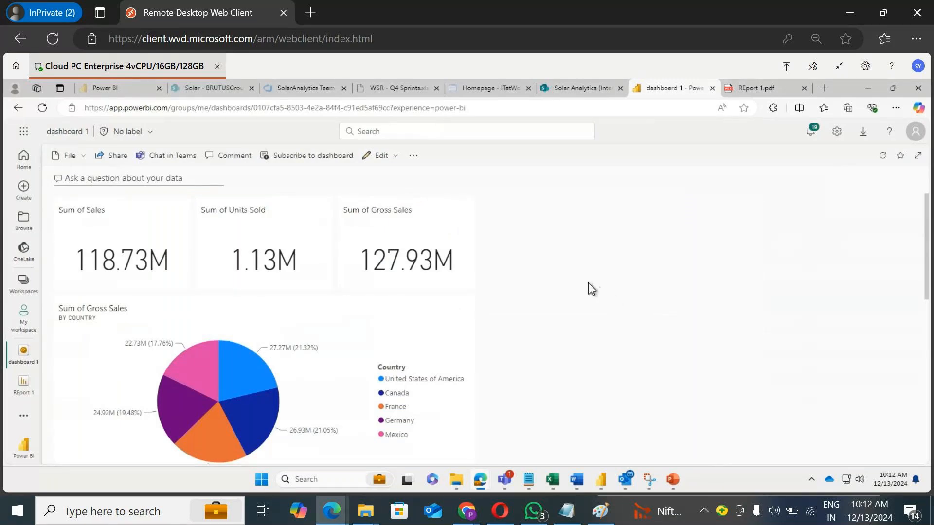
pyautogui.click(23, 329)
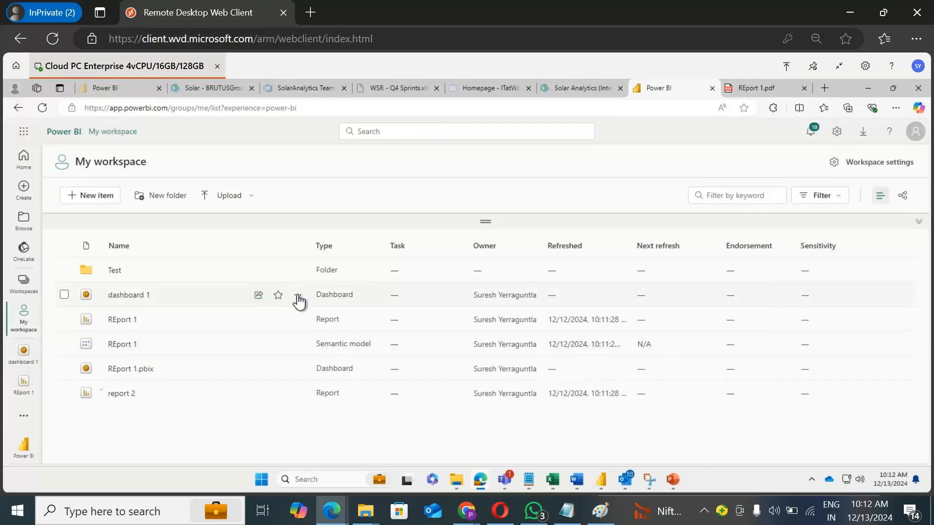
pyautogui.click(137, 295)
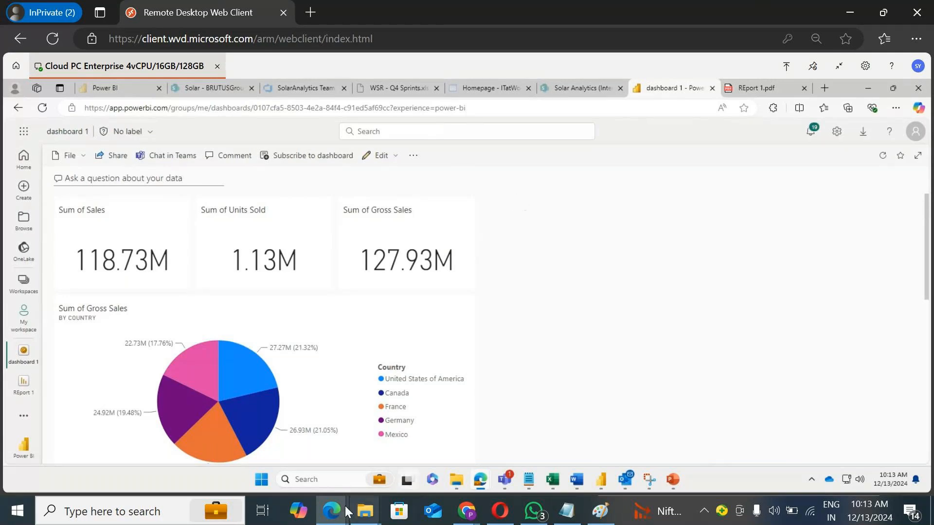
# Step: Switch to the GoTo Meeting window and leave the session
pyautogui.moveTo(332, 511)
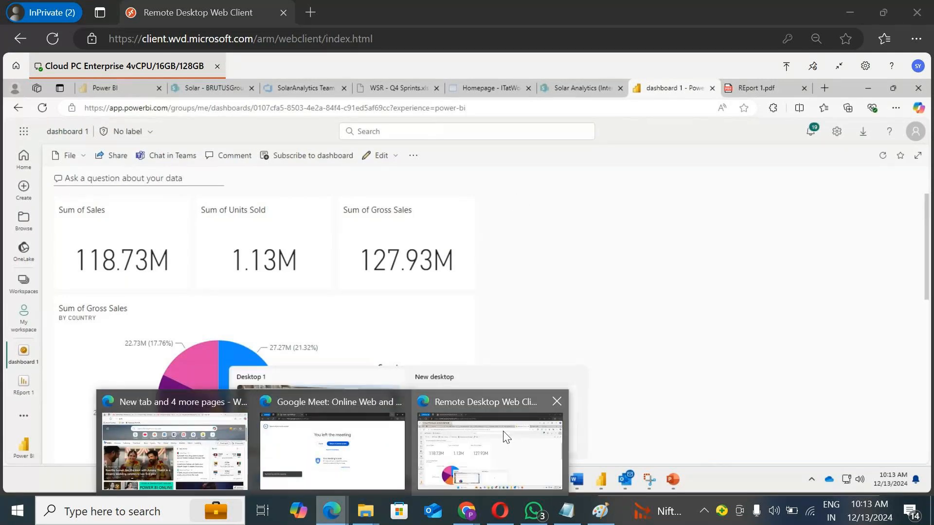
pyautogui.moveTo(466, 518)
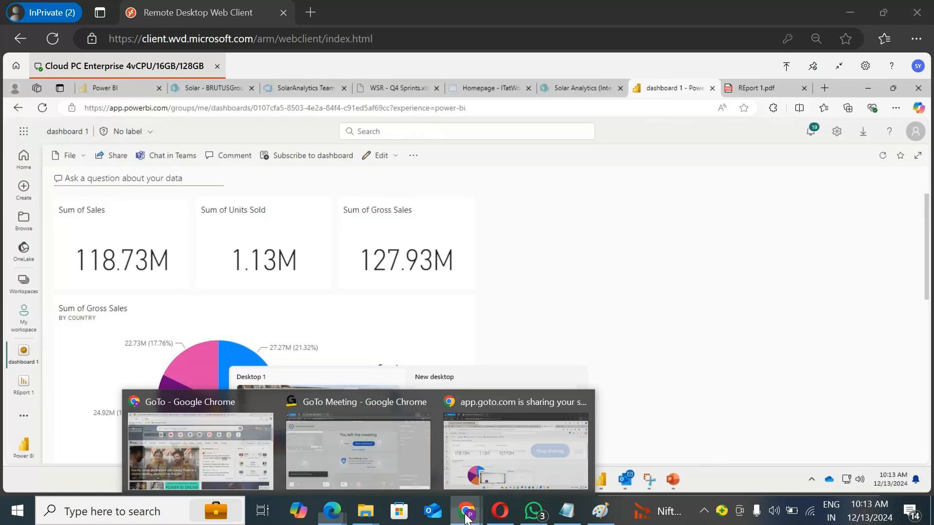
pyautogui.click(485, 452)
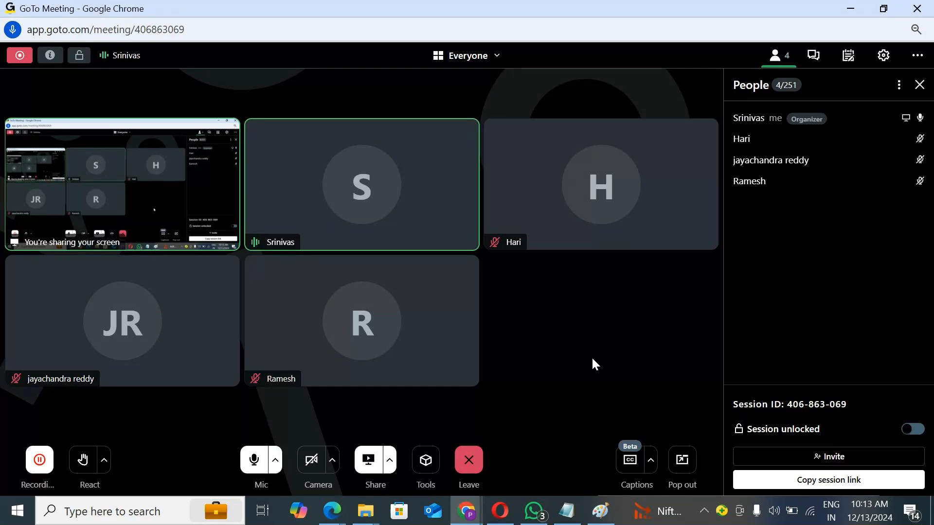
pyautogui.click(470, 464)
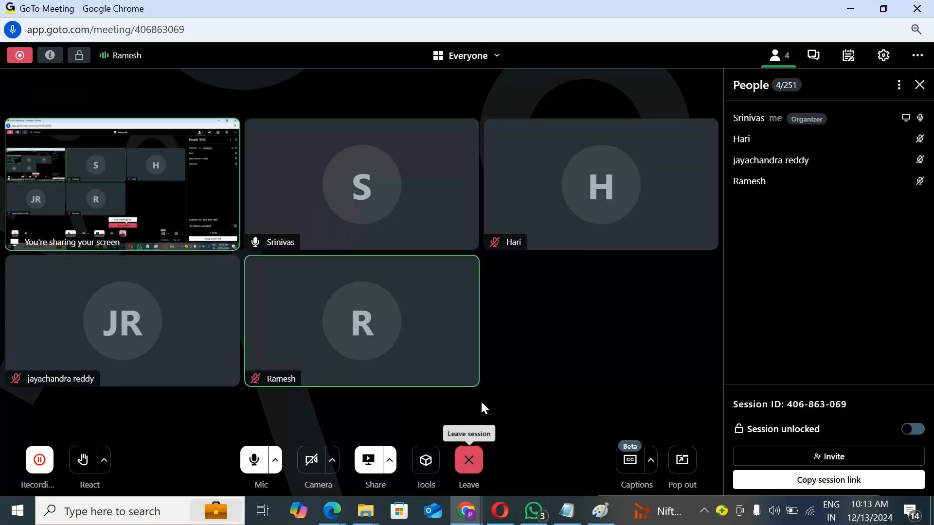